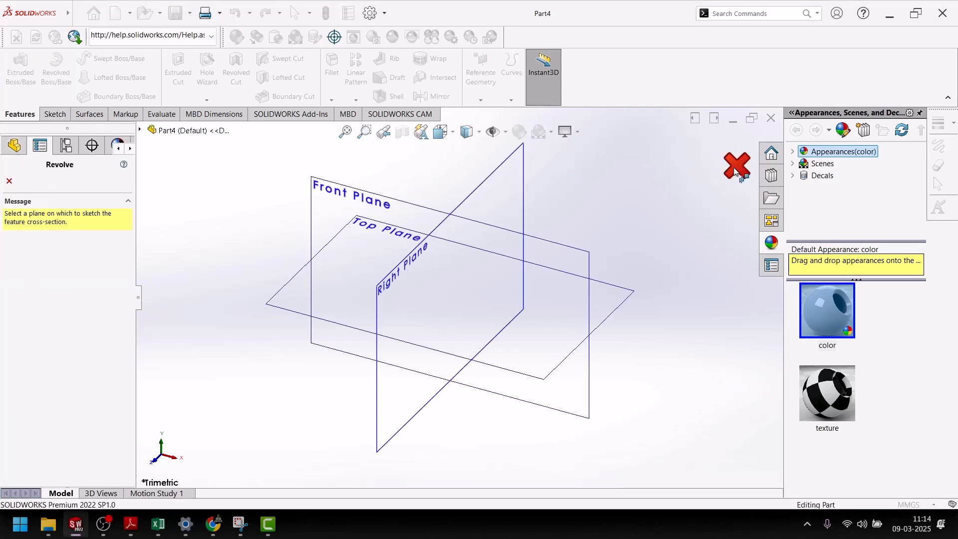
# Cancel the pending Revolve feature and start a new sketch on the Front Plane.
pyautogui.click(735, 164)
pyautogui.click(54, 113)
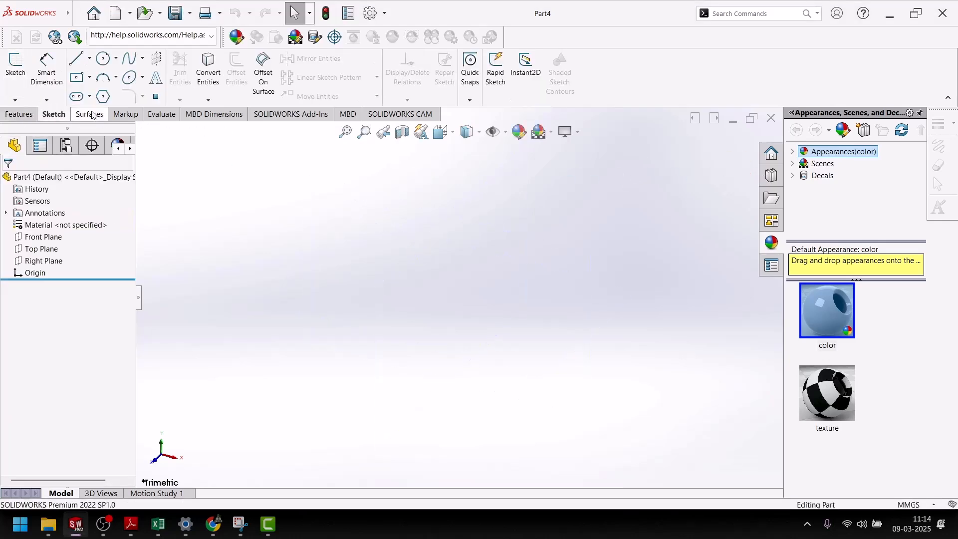
pyautogui.click(15, 65)
pyautogui.click(561, 257)
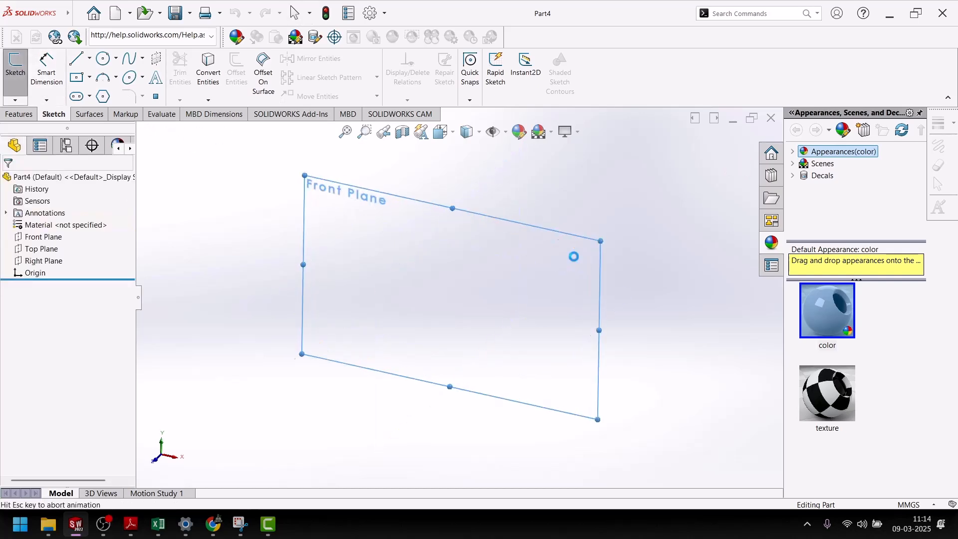
# Consult the plate's dimensioned drawing in Adobe Reader, and sketch a center rectangle centred on the origin in SOLIDWORKS.
pyautogui.click(131, 524)
pyautogui.scroll(-6, 385, 335)
pyautogui.scroll(-2, 385, 334)
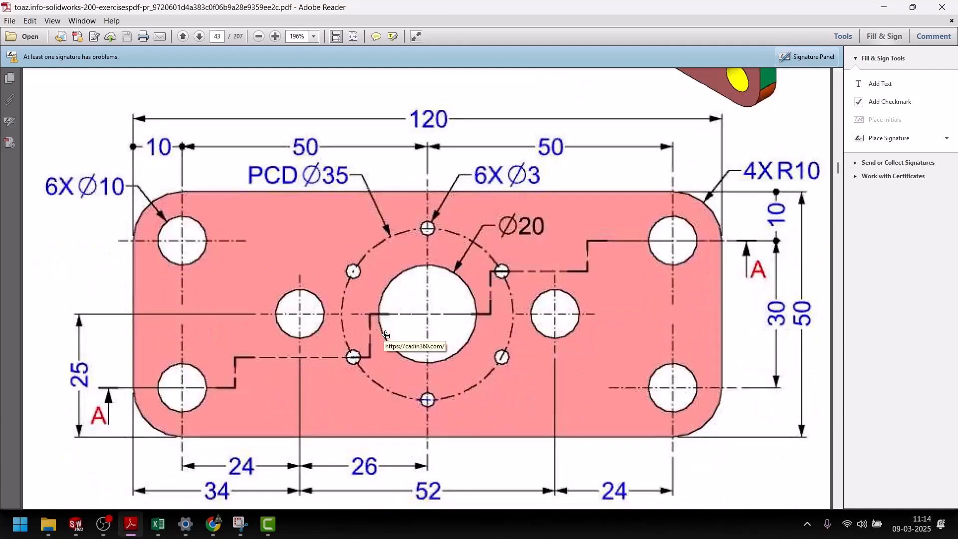
pyautogui.click(132, 531)
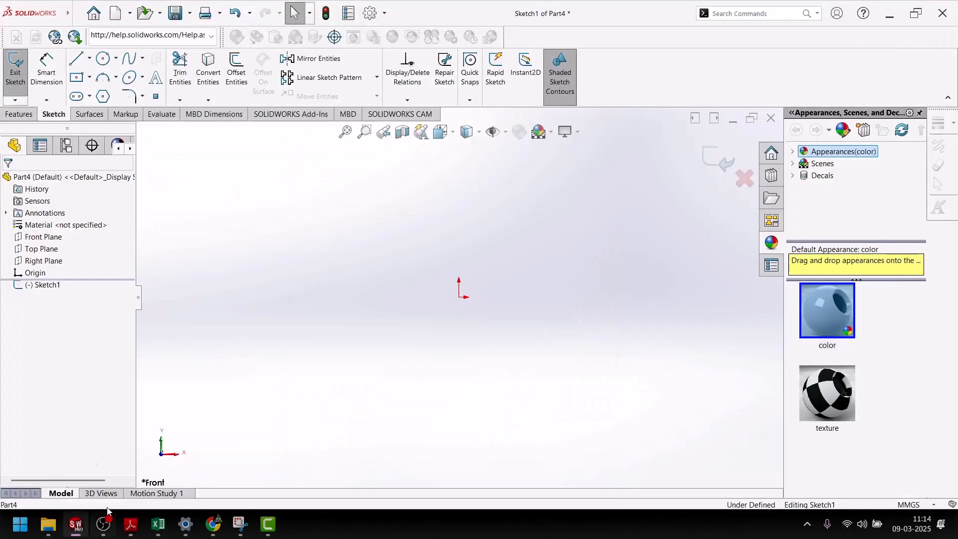
pyautogui.click(77, 77)
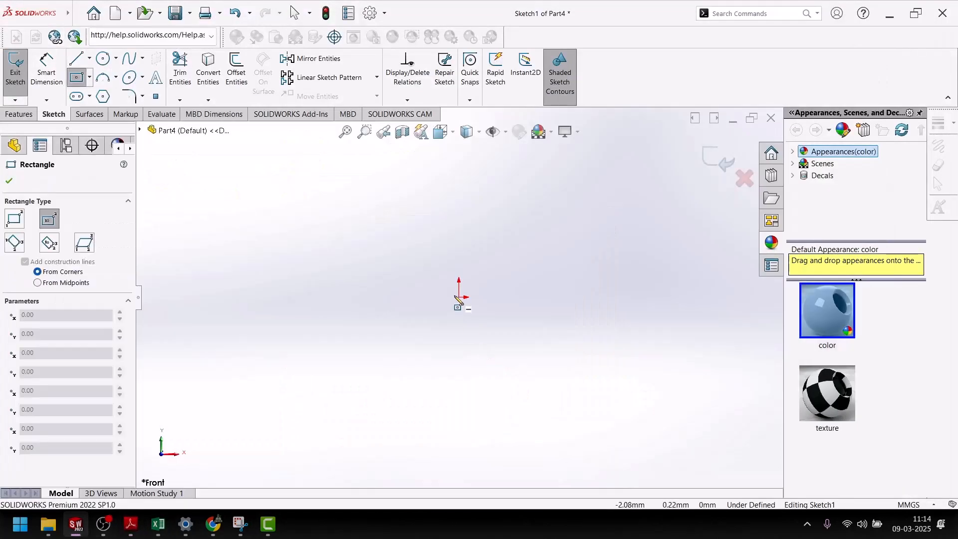
pyautogui.click(459, 298)
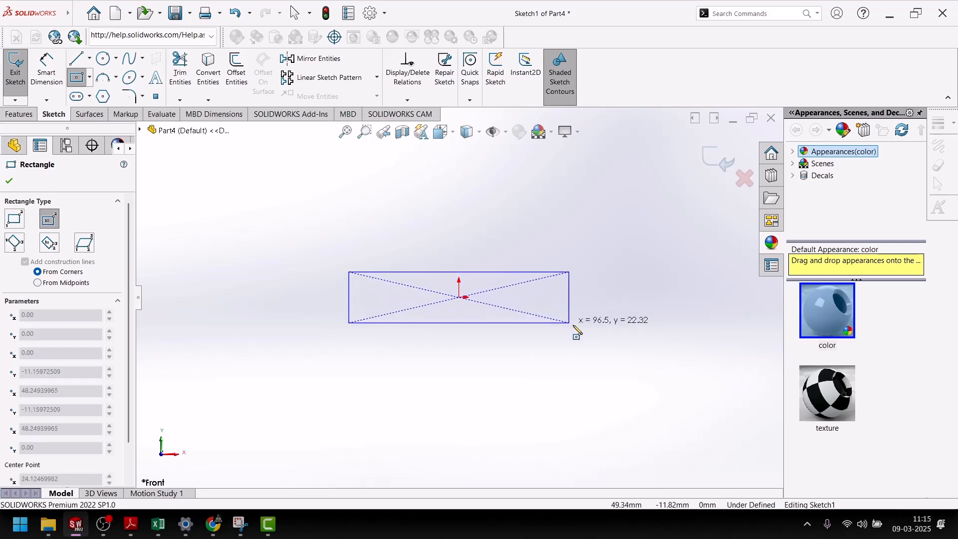
pyautogui.click(586, 345)
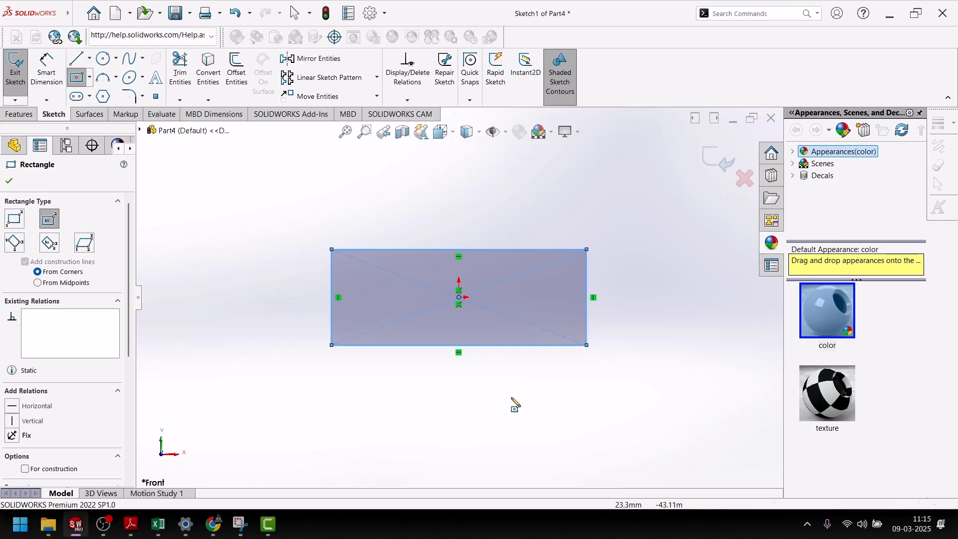
pyautogui.click(5, 184)
# Recheck the PDF drawing and dimension the rectangle's upper edge to a width of 150 mm.
pyautogui.click(139, 528)
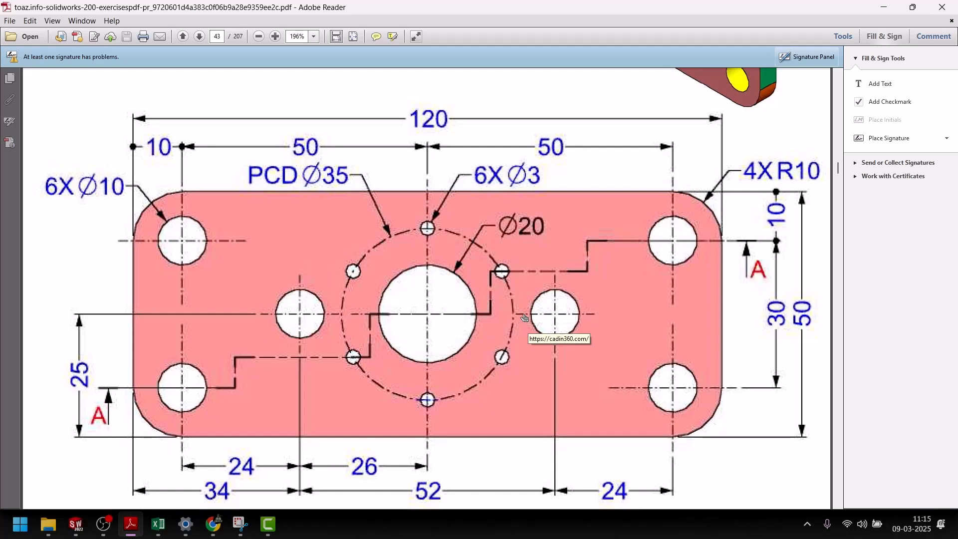
pyautogui.click(129, 532)
pyautogui.click(128, 534)
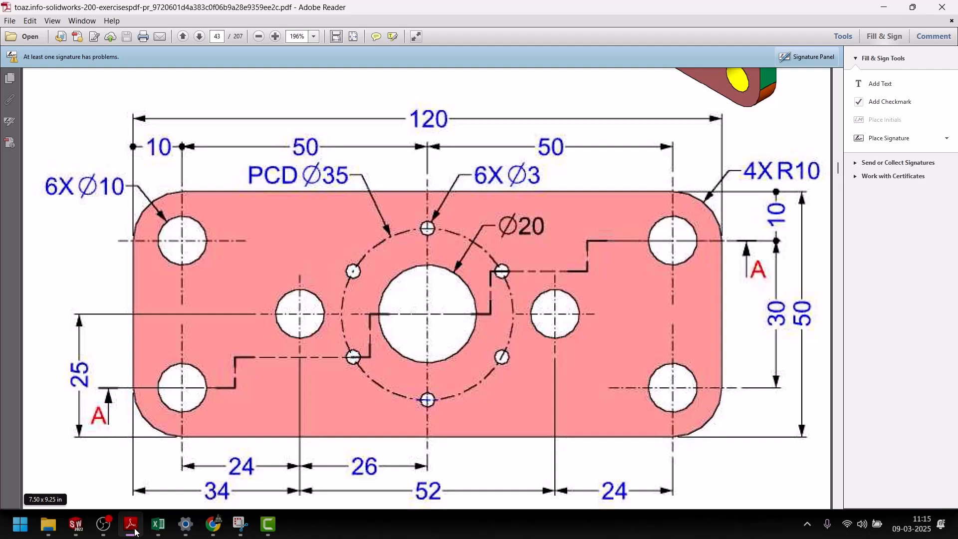
pyautogui.click(135, 530)
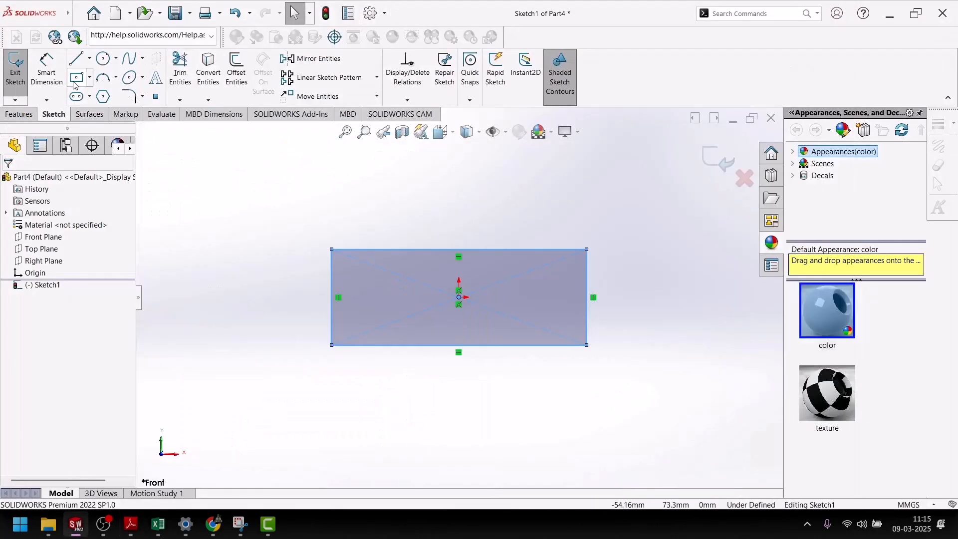
pyautogui.click(50, 74)
pyautogui.click(405, 250)
pyautogui.click(434, 191)
pyautogui.write('150')
pyautogui.press('Return')
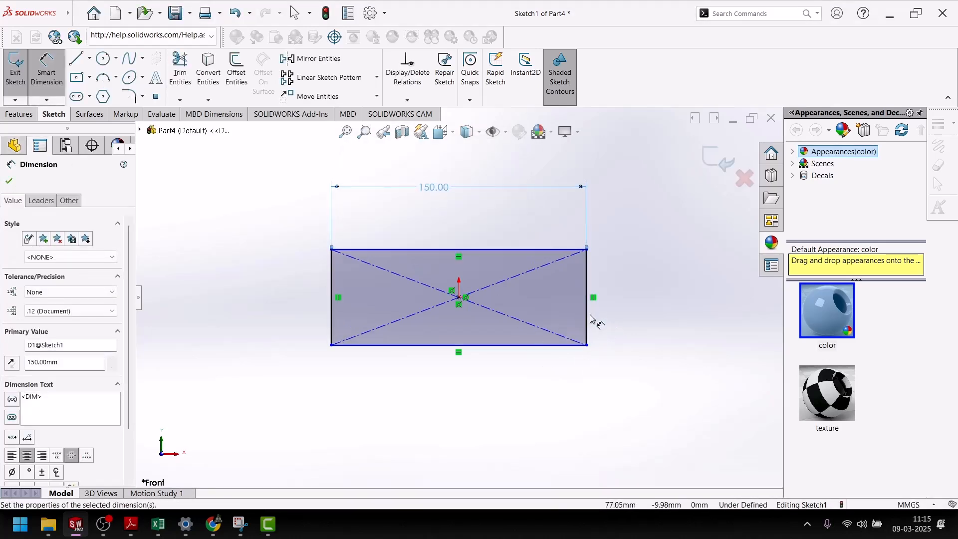
# Dimension the rectangle's vertical side to 50 mm, and check the plate drawing in the PDF.
pyautogui.click(587, 319)
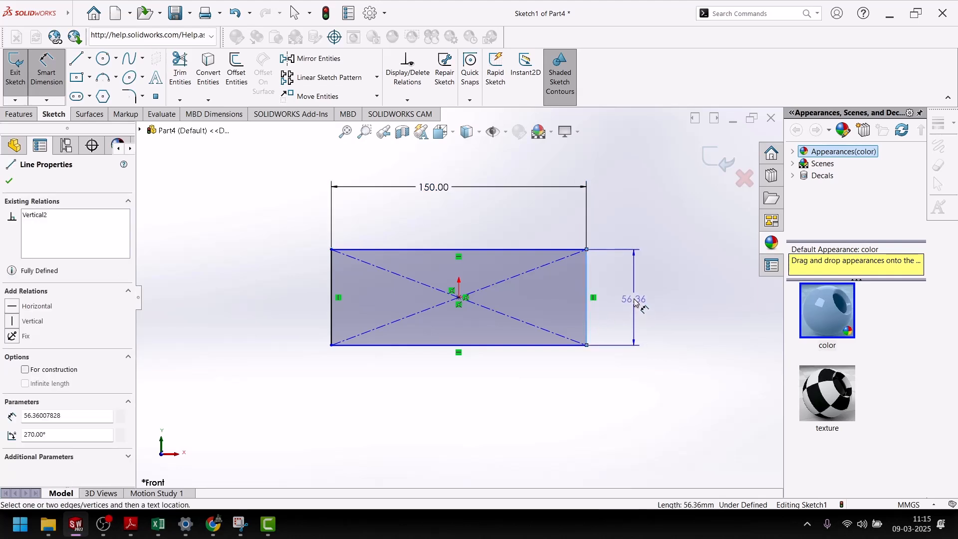
pyautogui.click(635, 304)
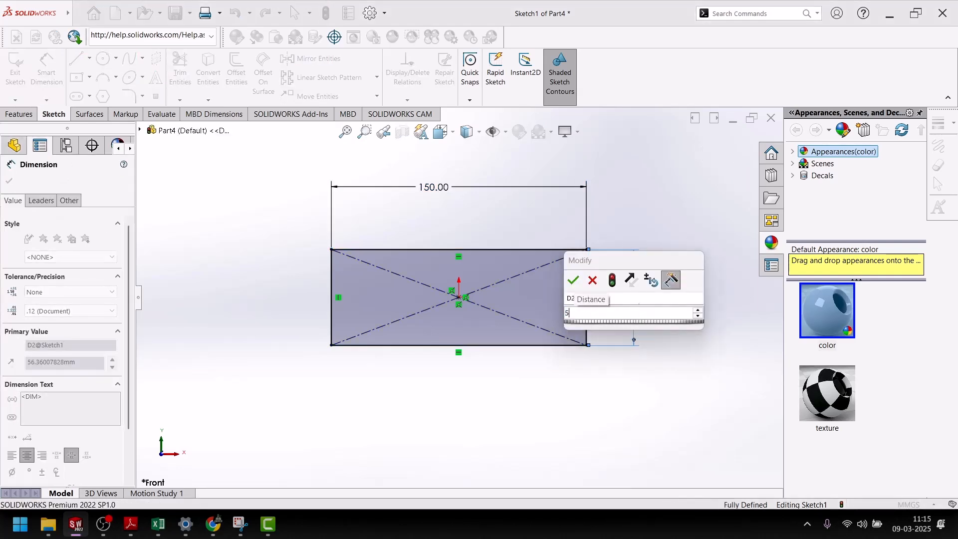
pyautogui.press('Return')
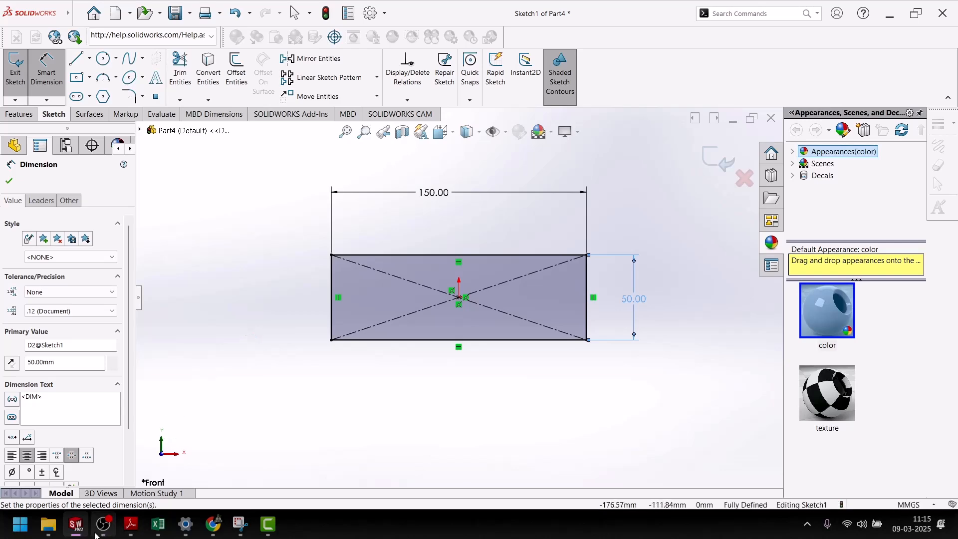
pyautogui.click(132, 525)
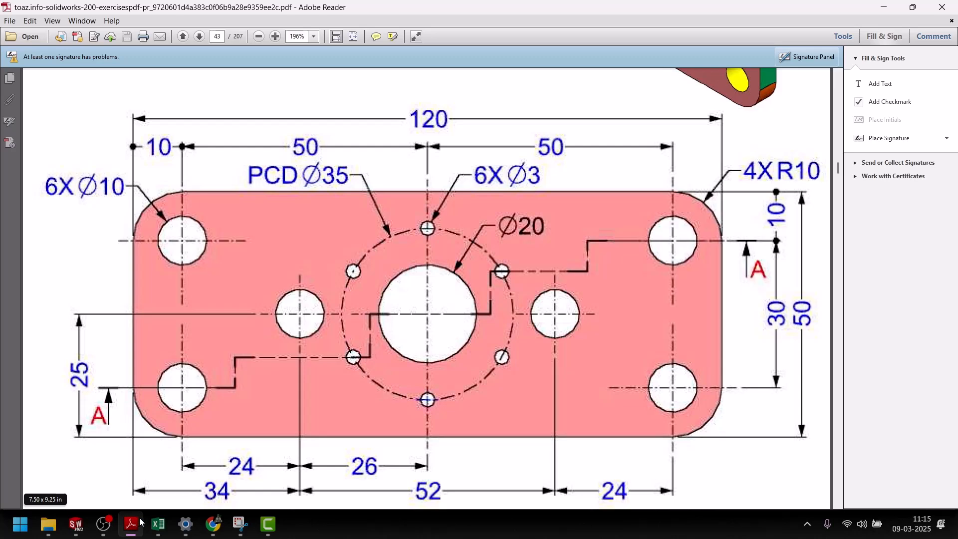
pyautogui.click(131, 524)
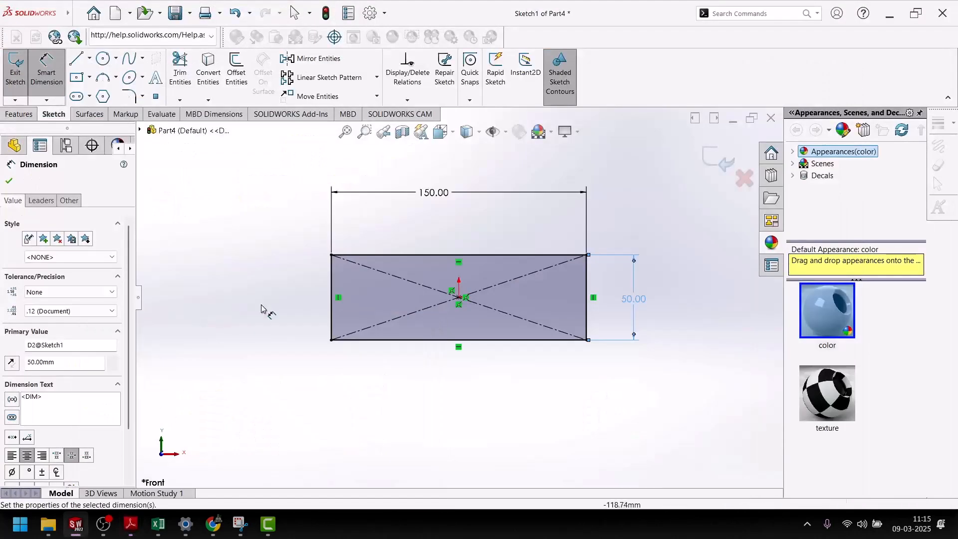
pyautogui.click(10, 182)
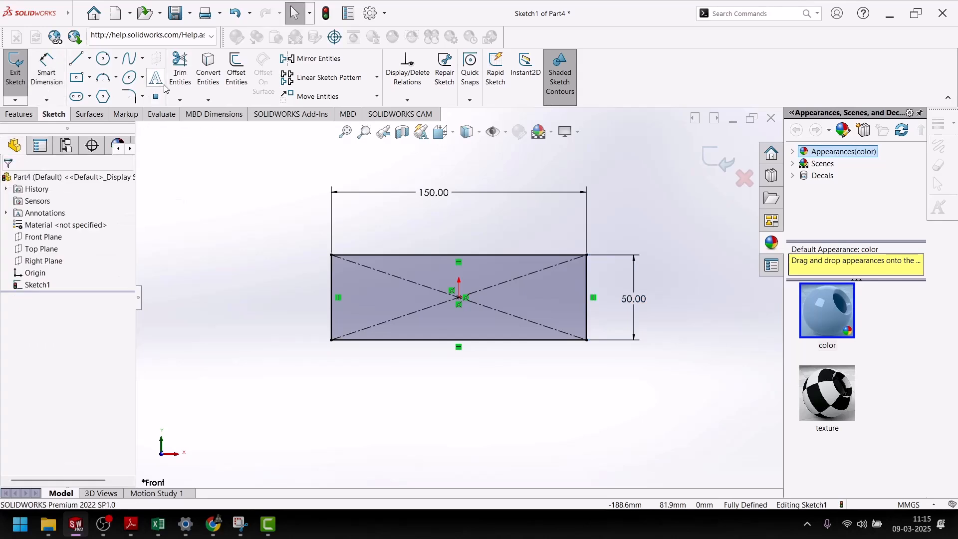
# Try a Sketch Fillet with a 4 mm radius on all four corners of the rectangle.
pyautogui.click(129, 96)
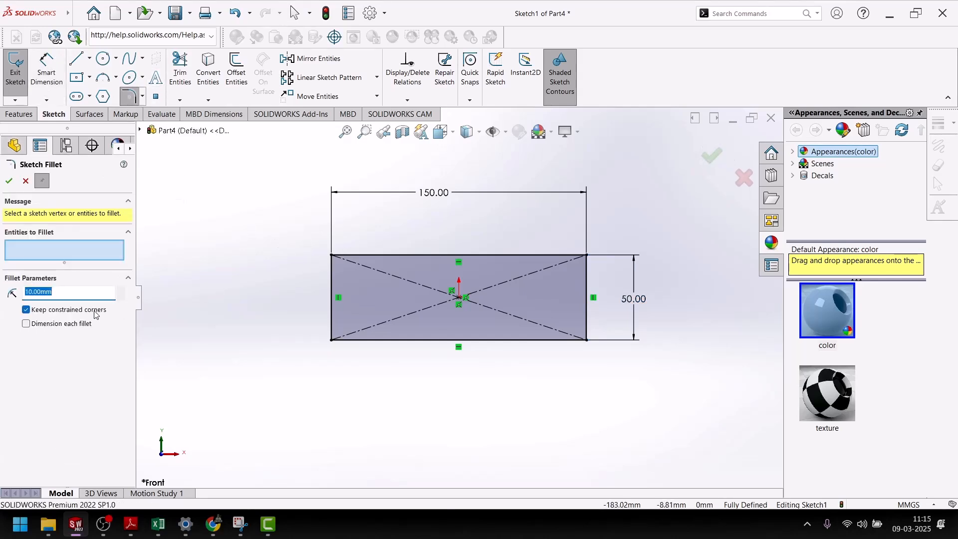
pyautogui.write('4')
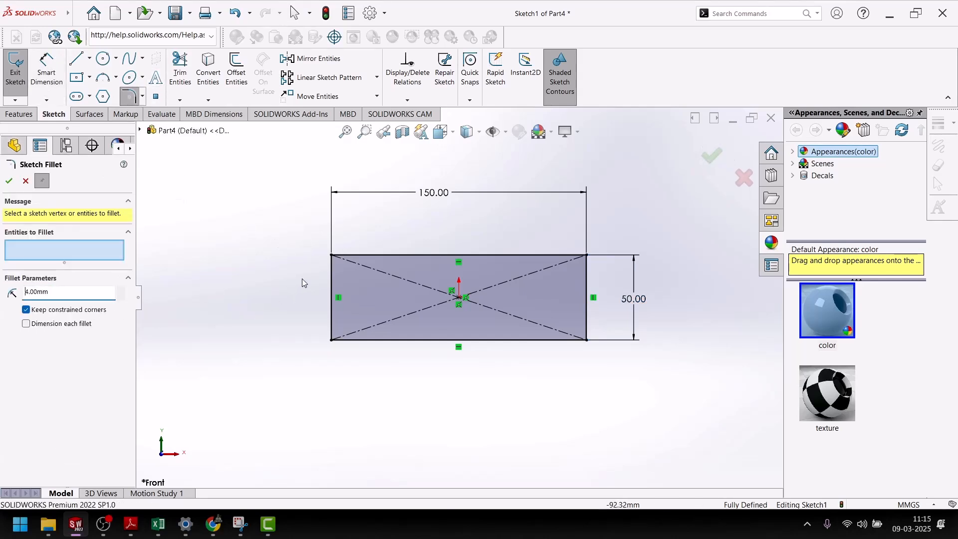
pyautogui.click(332, 256)
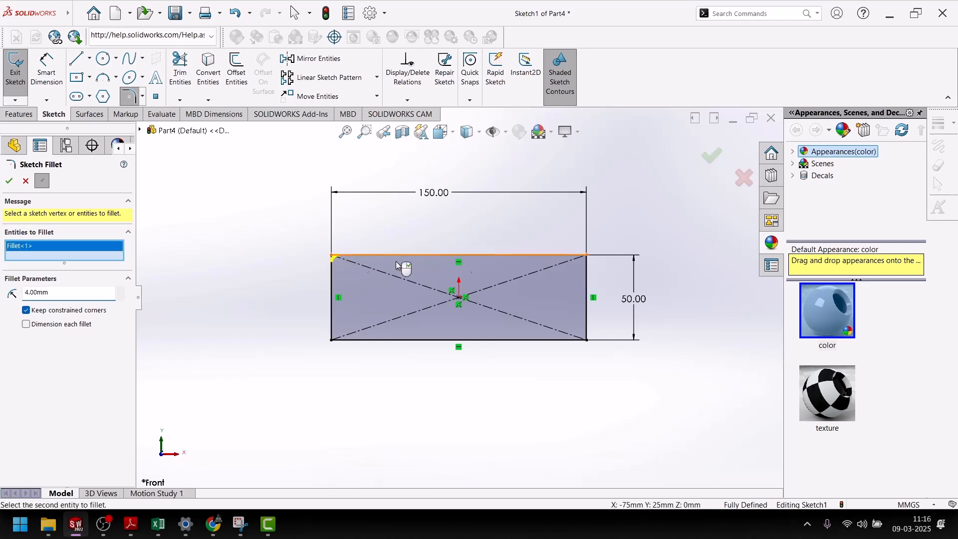
pyautogui.click(586, 257)
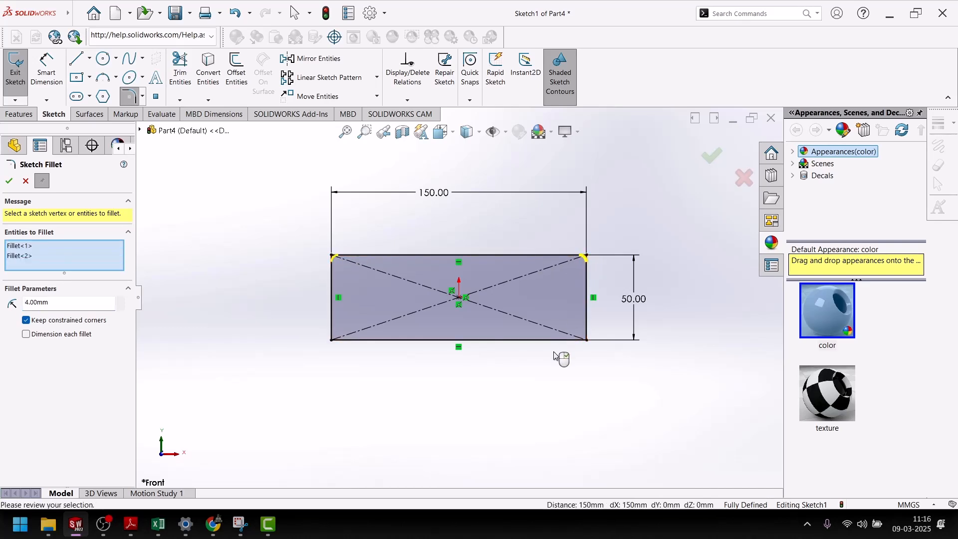
pyautogui.click(587, 337)
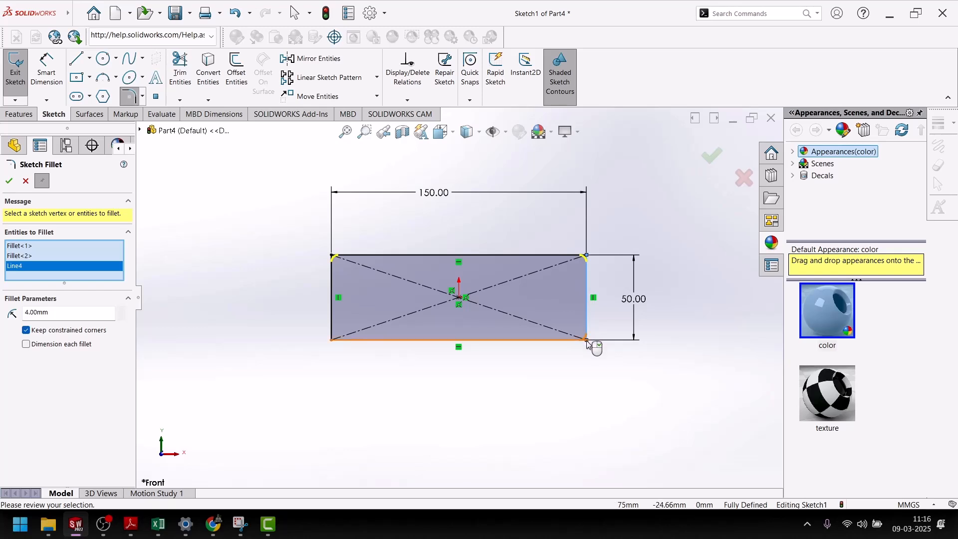
pyautogui.rightClick(71, 268)
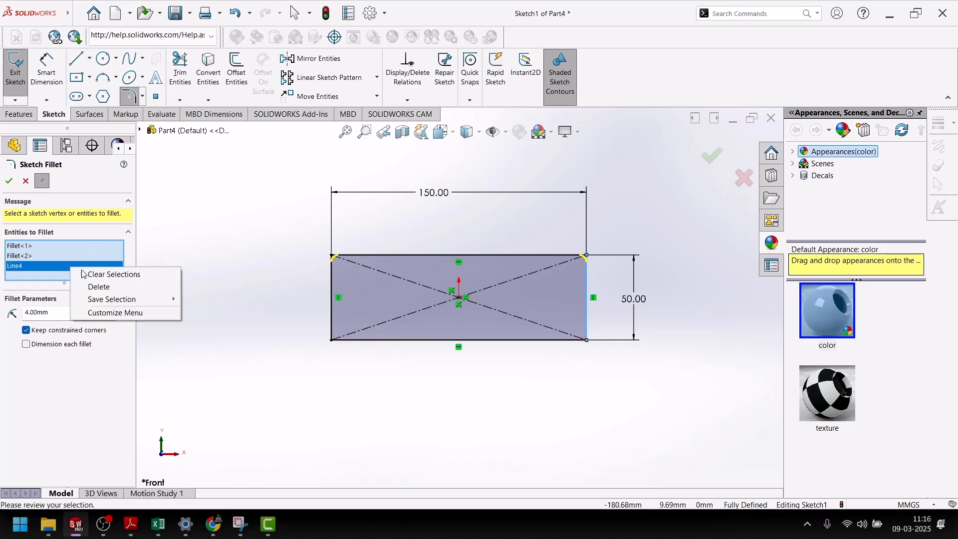
pyautogui.click(123, 286)
pyautogui.scroll(-3, 575, 328)
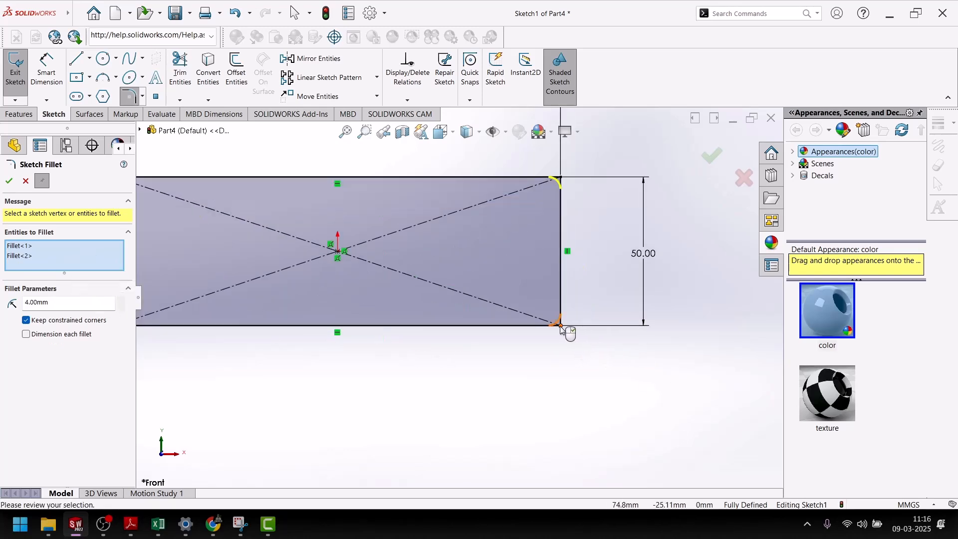
pyautogui.click(561, 325)
pyautogui.scroll(3, 618, 376)
pyautogui.scroll(-3, 301, 304)
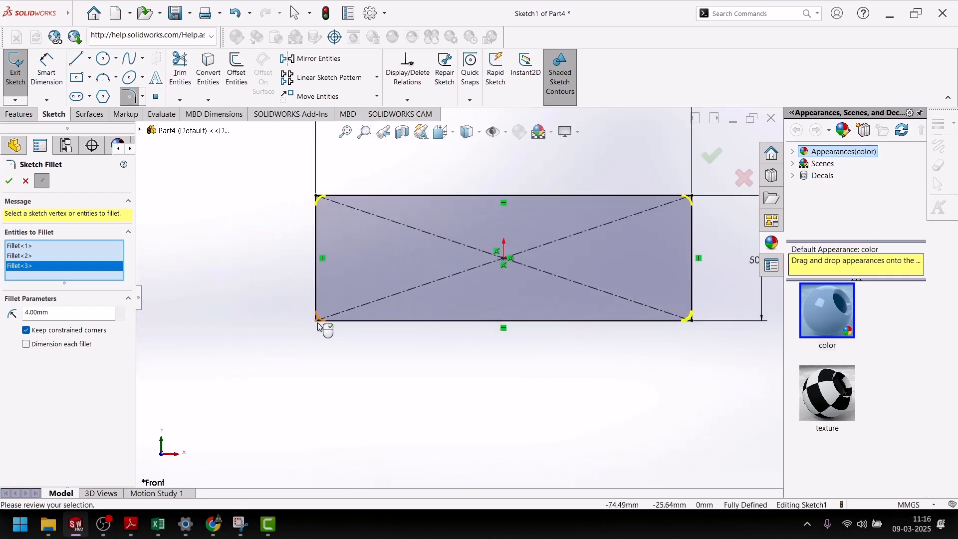
pyautogui.click(316, 321)
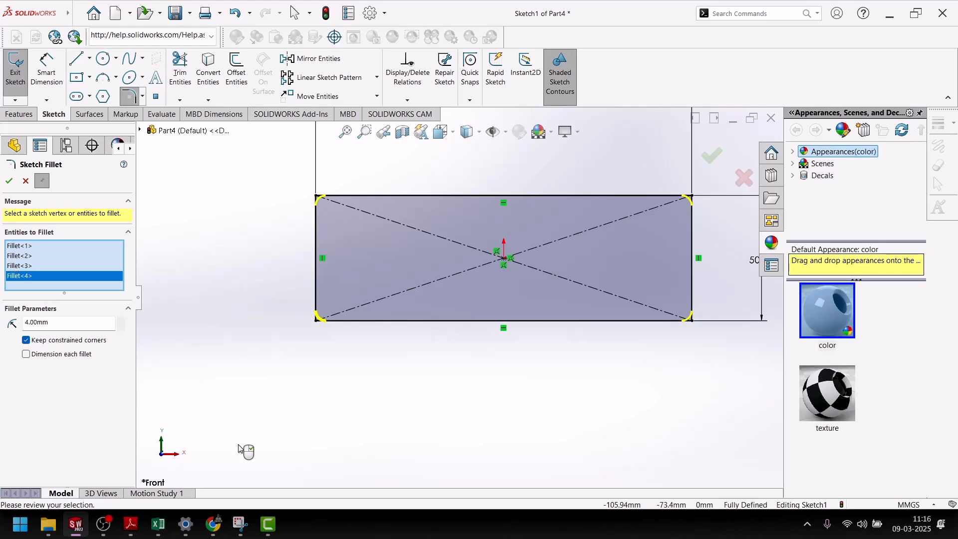
# Check the corner radius in the PDF drawing and remove all corners selected for the fillet.
pyautogui.click(131, 525)
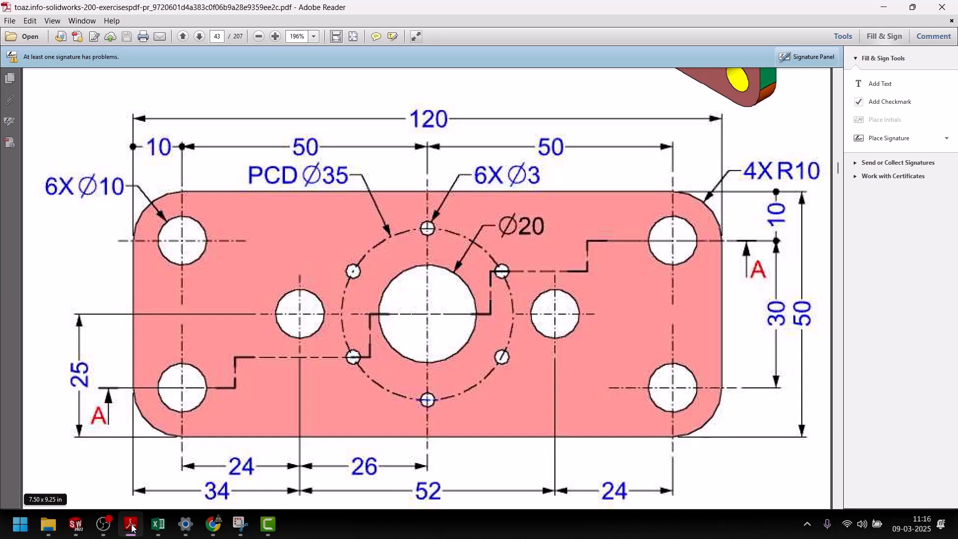
pyautogui.click(132, 525)
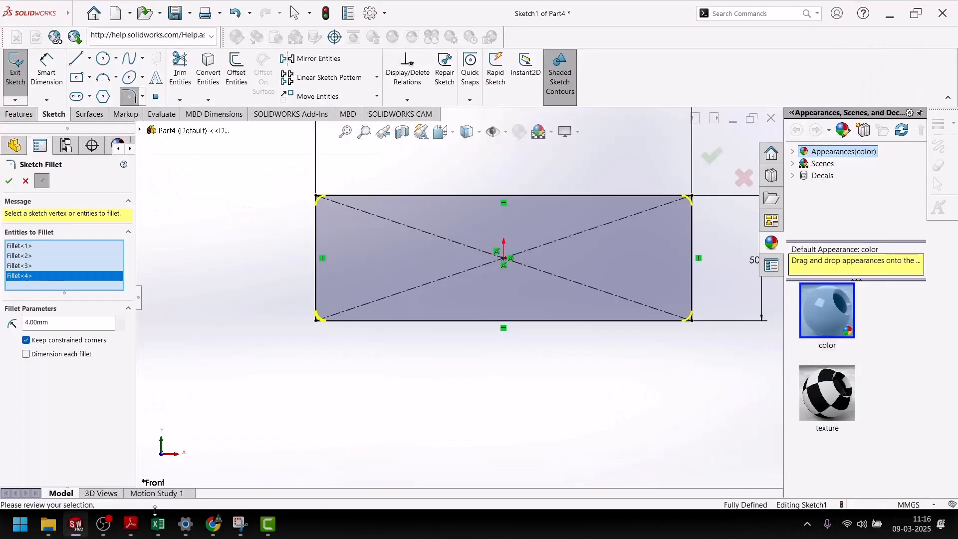
pyautogui.rightClick(37, 279)
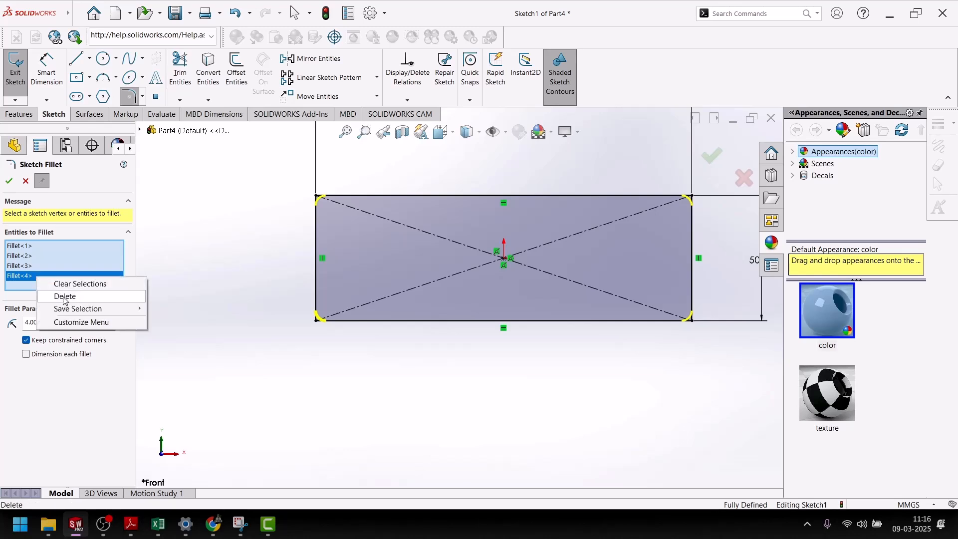
pyautogui.click(65, 297)
pyautogui.rightClick(40, 255)
pyautogui.click(67, 274)
pyautogui.rightClick(44, 255)
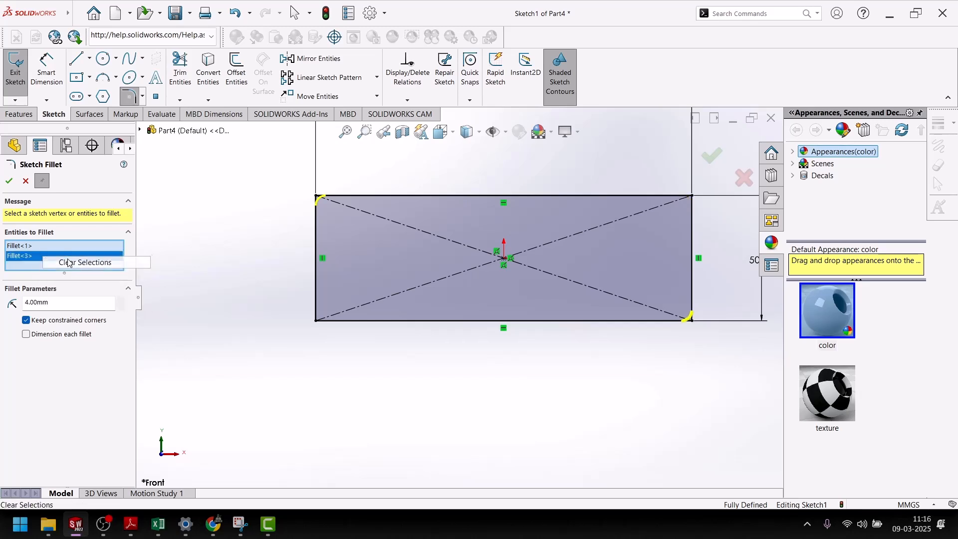
pyautogui.click(69, 263)
# Fillet all four corners of the rectangle with a 10 mm radius.
pyautogui.write('10')
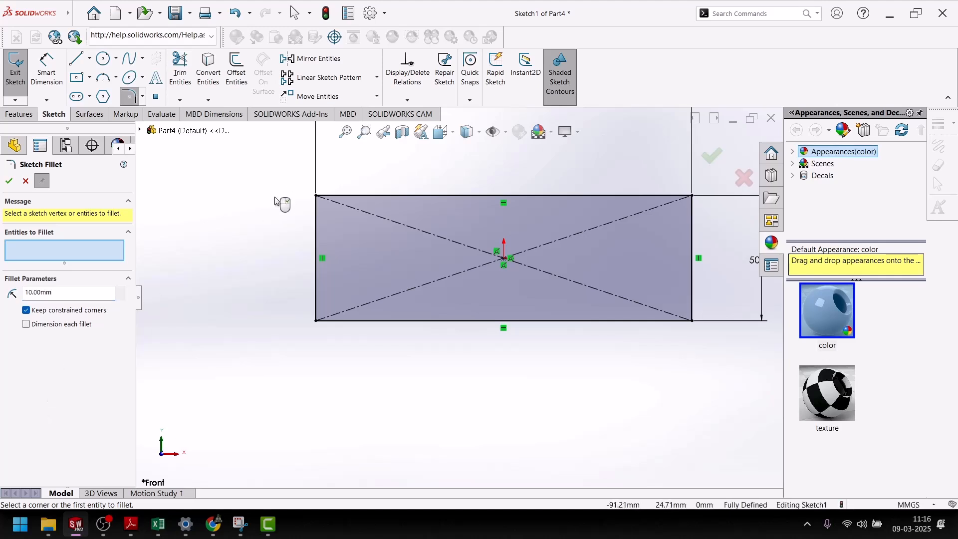
pyautogui.click(341, 197)
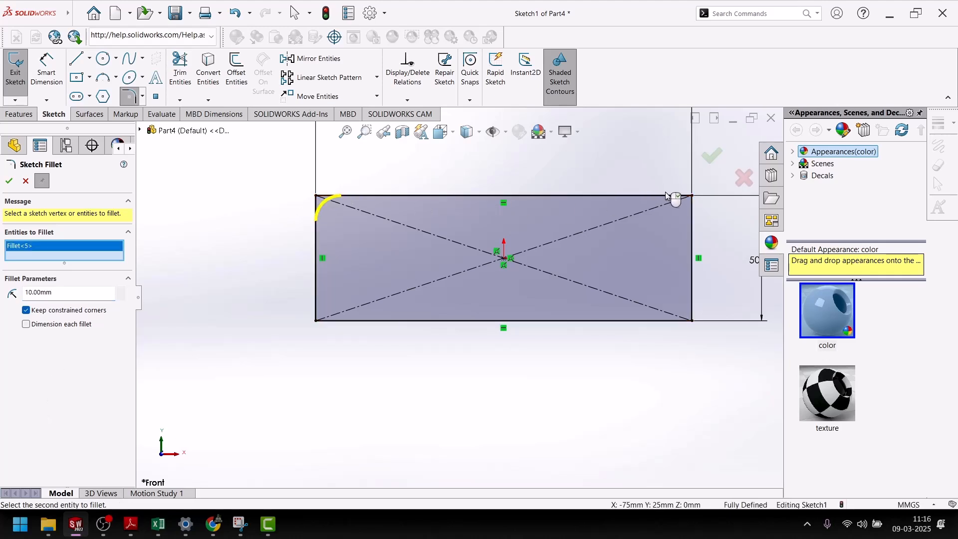
pyautogui.click(692, 196)
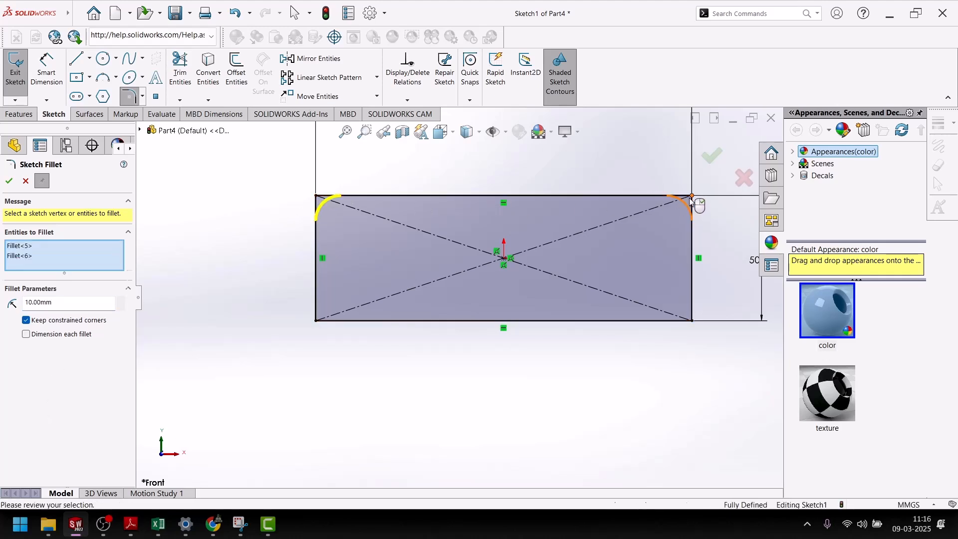
pyautogui.click(695, 321)
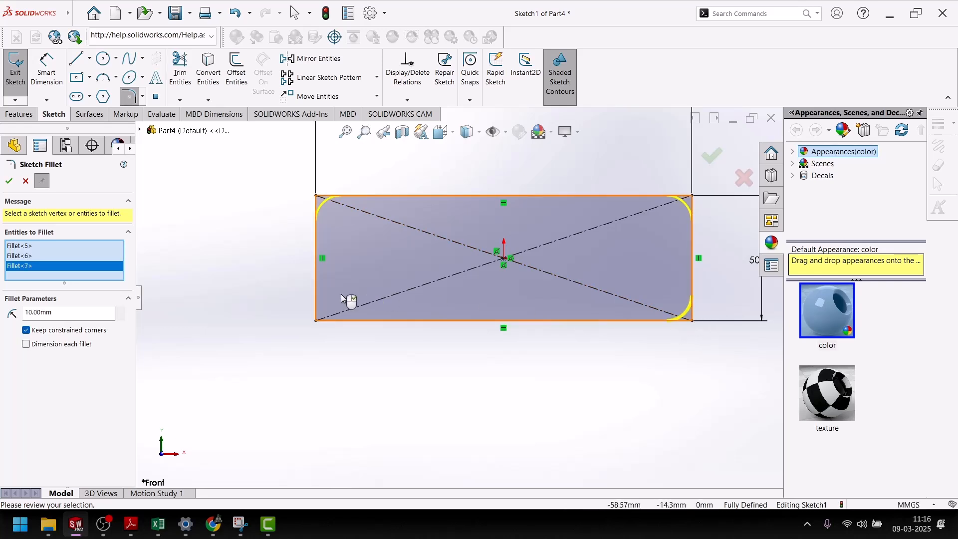
pyautogui.click(316, 322)
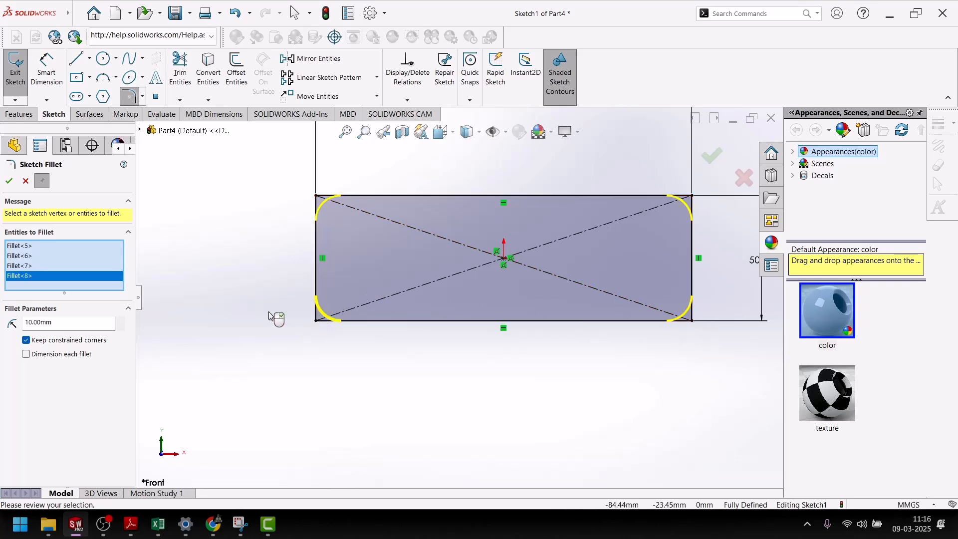
pyautogui.click(10, 181)
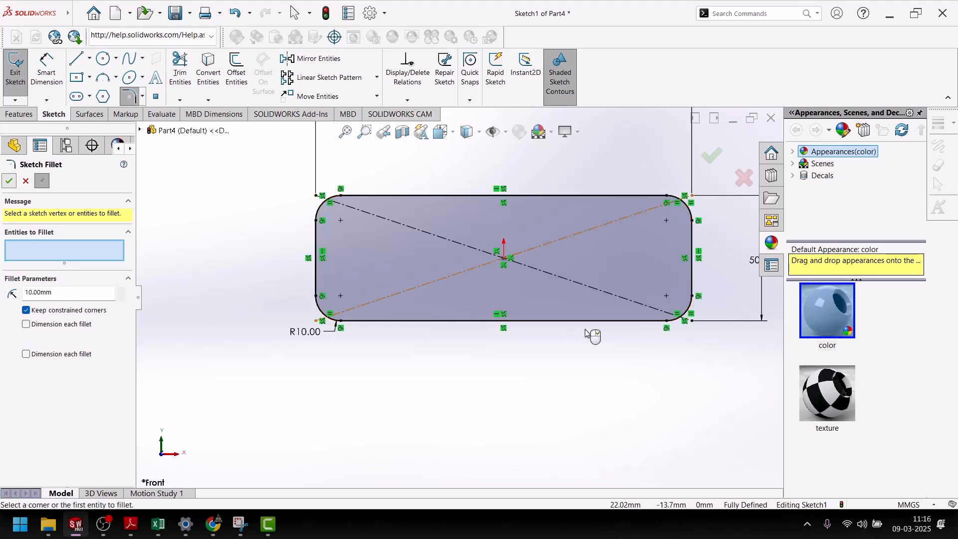
pyautogui.click(9, 181)
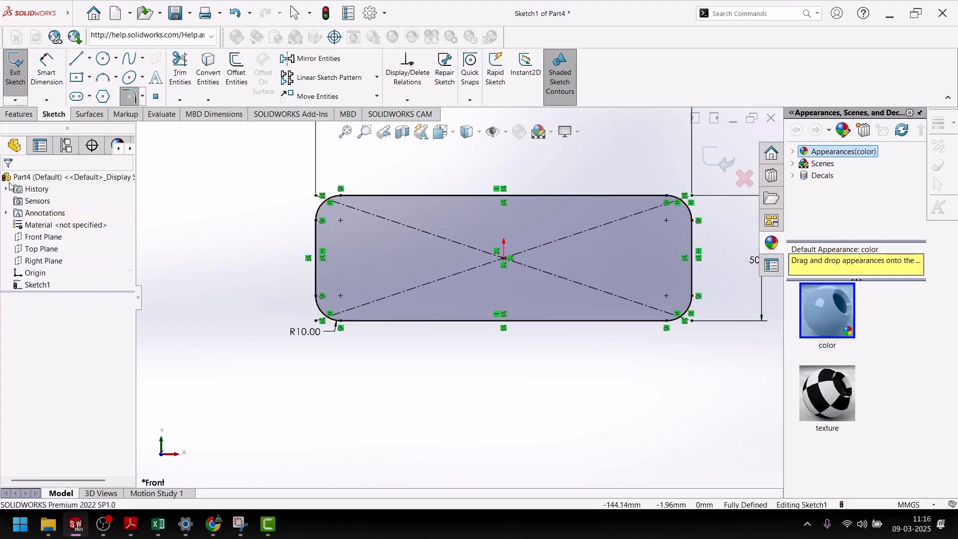
# Check the centre hole in the PDF drawing and sketch a circle of about 10 mm radius centred on the origin.
pyautogui.click(133, 528)
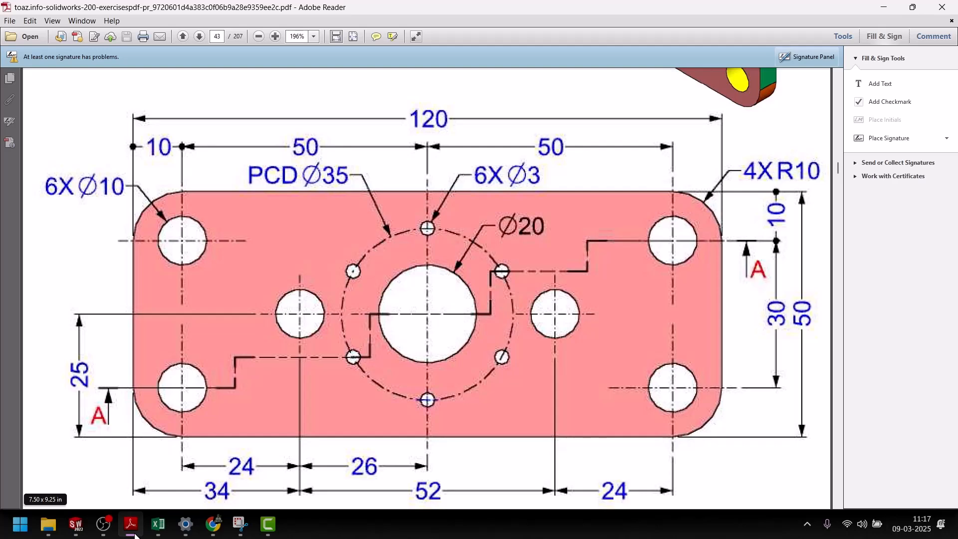
pyautogui.click(132, 529)
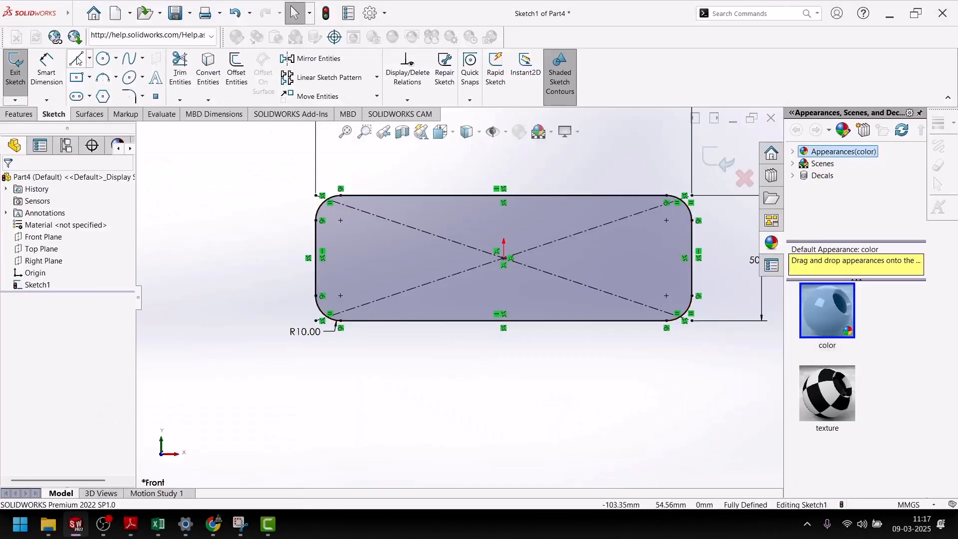
pyautogui.click(103, 58)
pyautogui.scroll(-5, 499, 299)
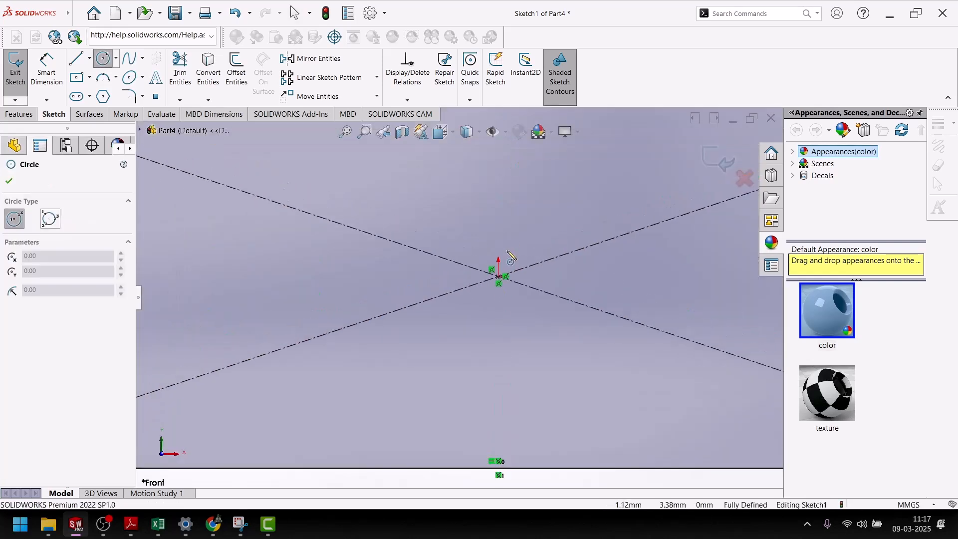
pyautogui.click(498, 276)
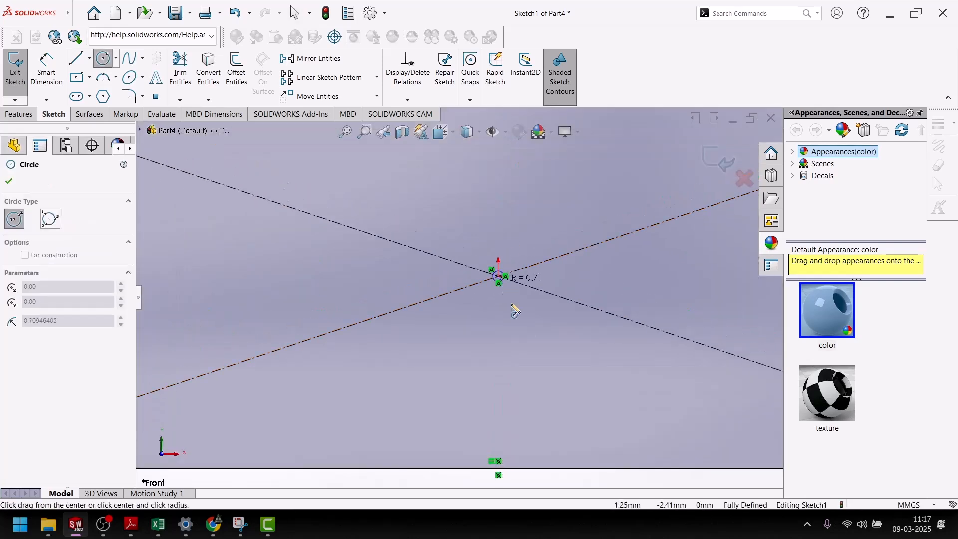
pyautogui.click(546, 349)
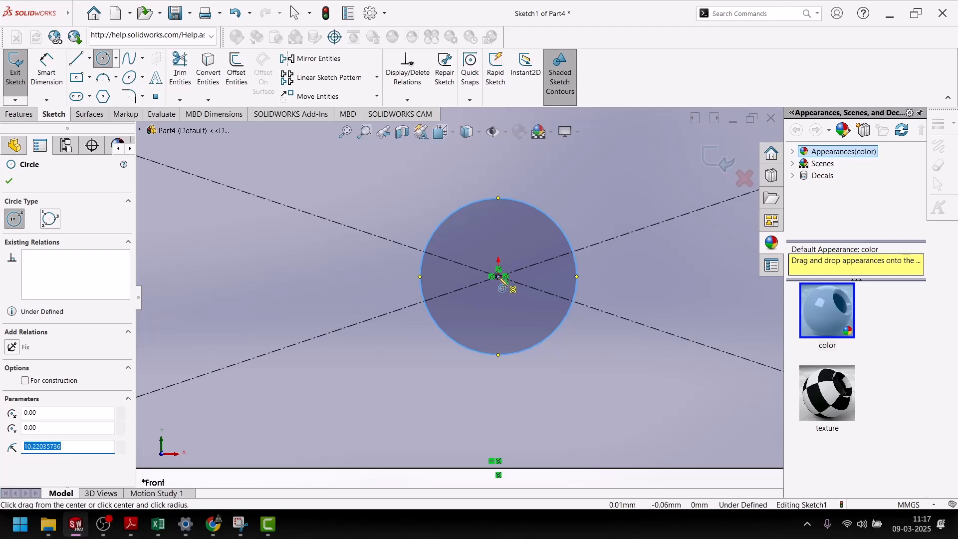
# Sketch a larger concentric circle of about 23 mm radius and set it as construction geometry.
pyautogui.click(499, 277)
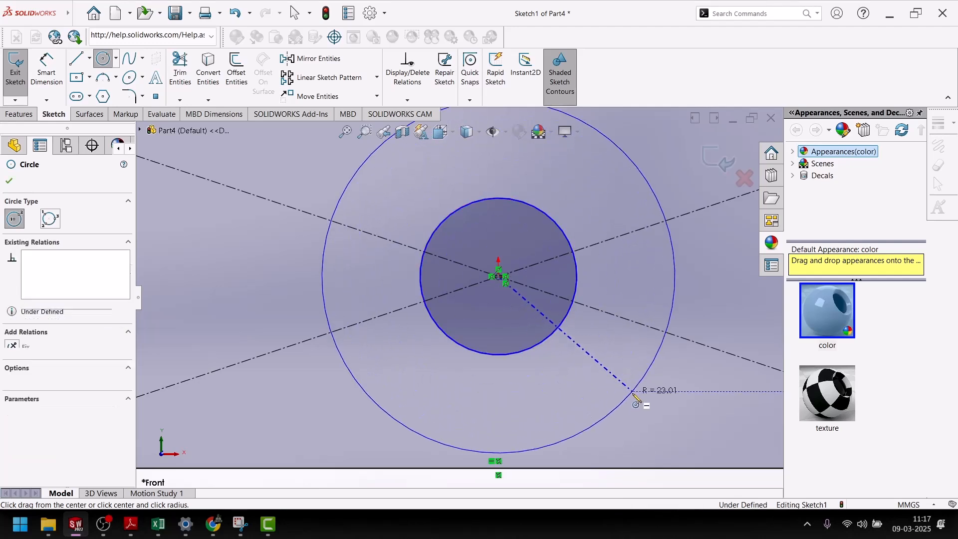
pyautogui.click(635, 389)
pyautogui.click(56, 383)
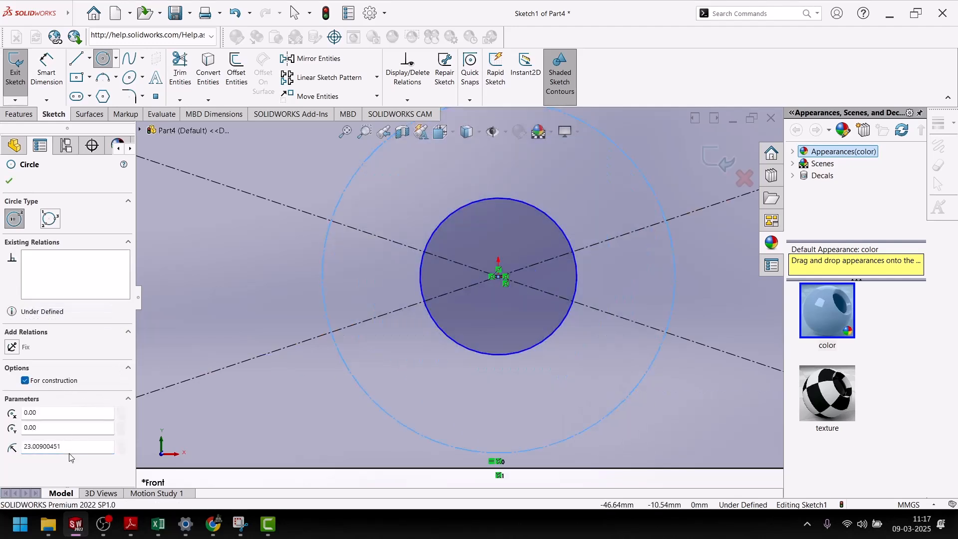
pyautogui.click(9, 180)
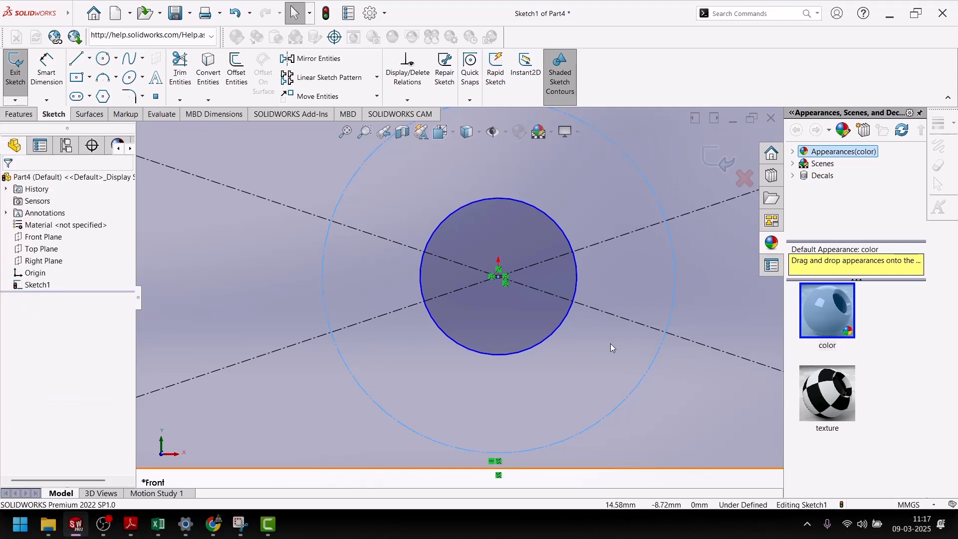
# Dimension the construction circle to a diameter of 35 mm.
pyautogui.press('f')
pyautogui.click(47, 67)
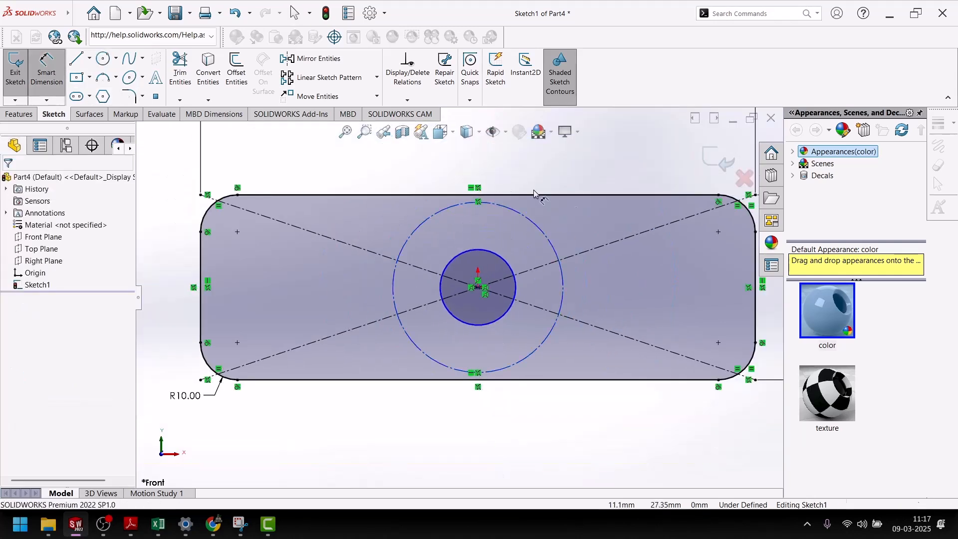
pyautogui.click(533, 231)
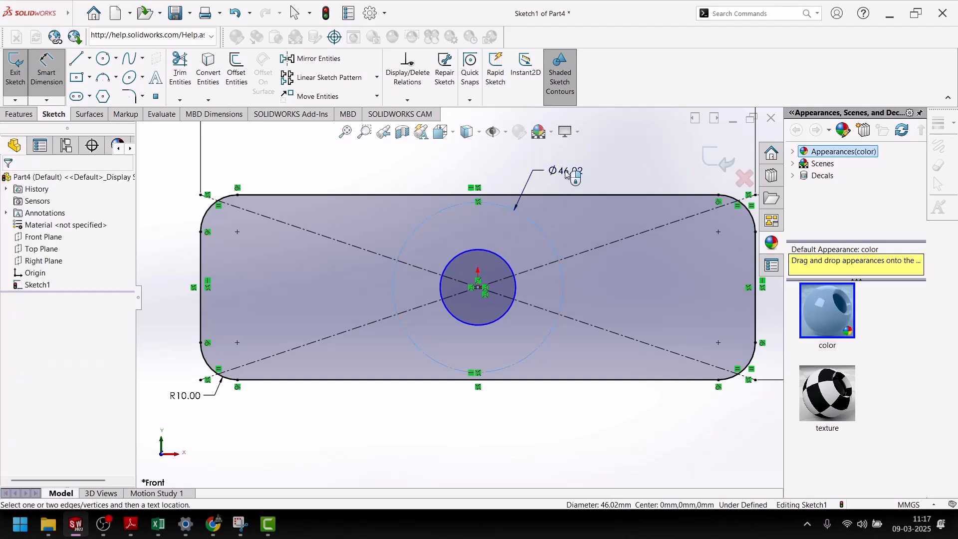
pyautogui.click(565, 172)
pyautogui.write('35')
pyautogui.press('Return')
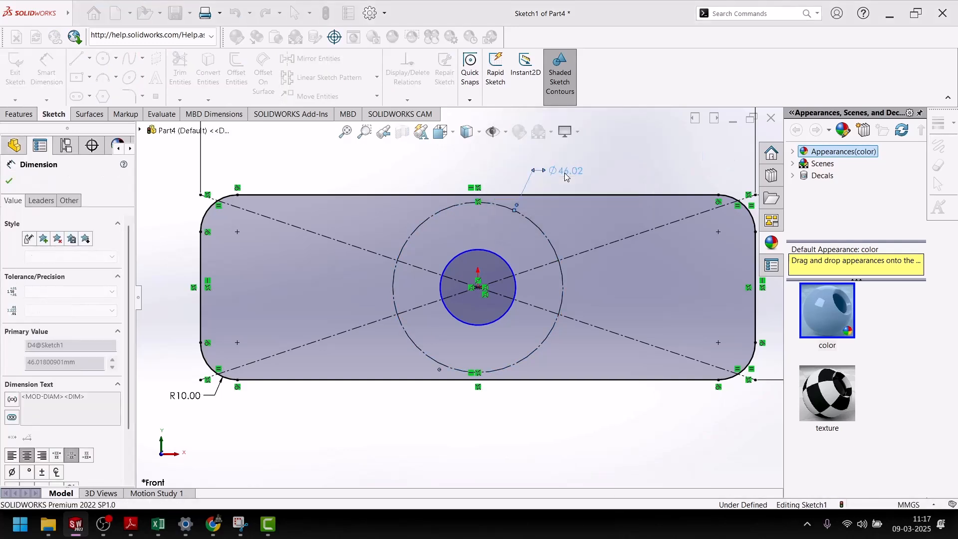
# Dimension the inner circle to a diameter of 20 mm.
pyautogui.click(513, 272)
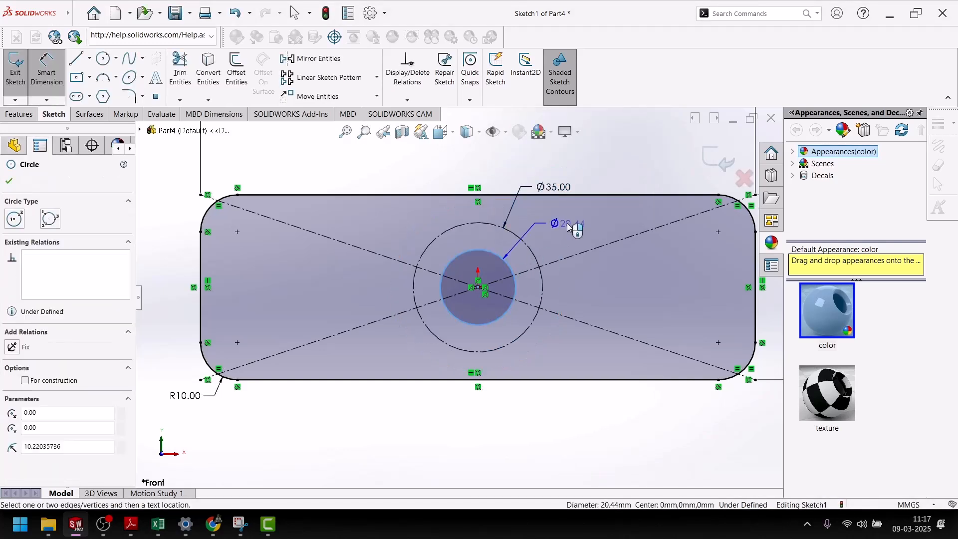
pyautogui.click(569, 227)
pyautogui.write('20')
pyautogui.press('Return')
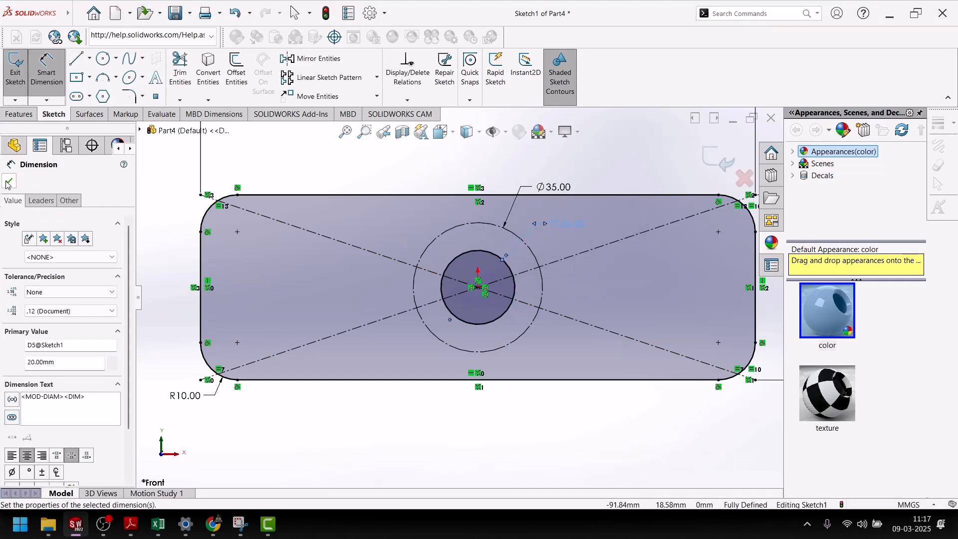
pyautogui.click(9, 182)
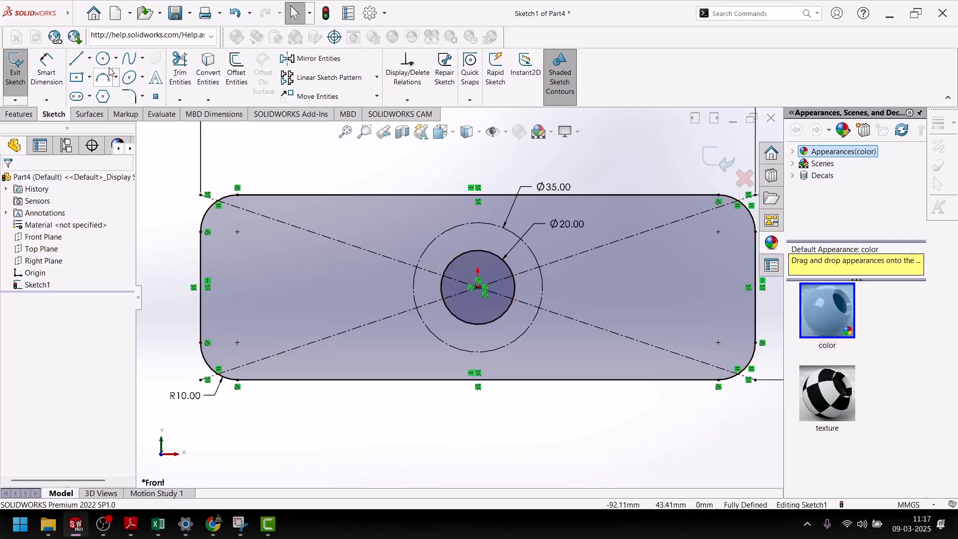
# Draw a horizontal, infinite-length construction centerline through the origin.
pyautogui.click(85, 62)
pyautogui.click(89, 60)
pyautogui.click(87, 78)
pyautogui.click(42, 330)
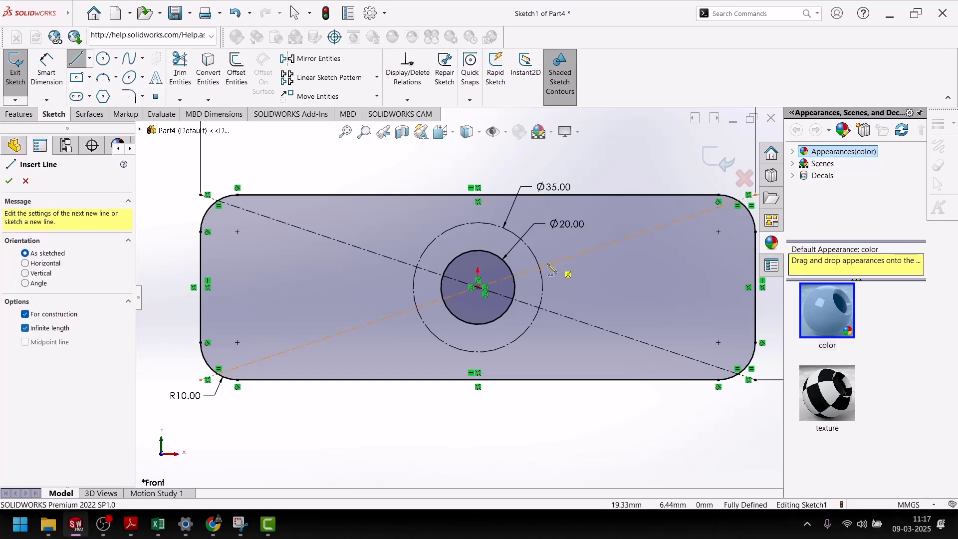
pyautogui.scroll(-3, 544, 271)
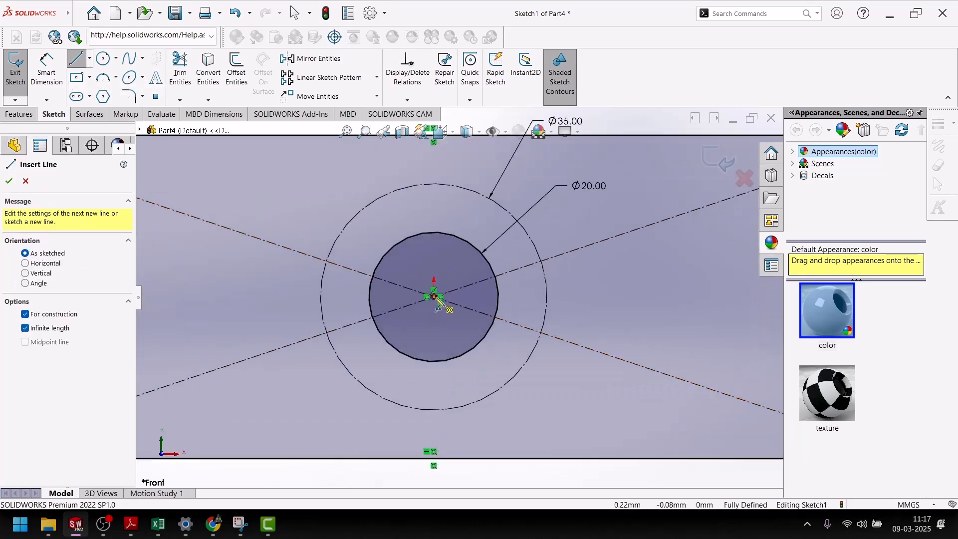
pyautogui.click(434, 297)
pyautogui.click(496, 298)
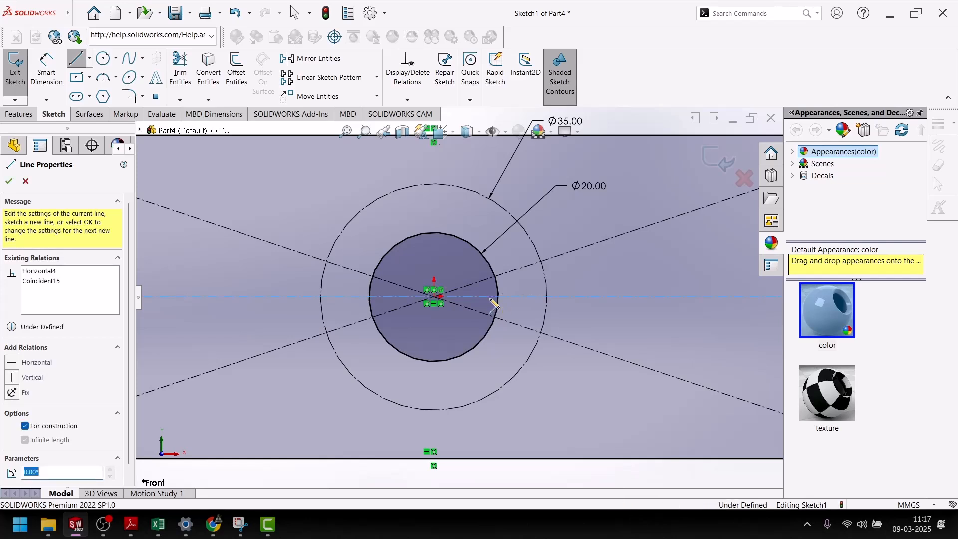
pyautogui.click(9, 180)
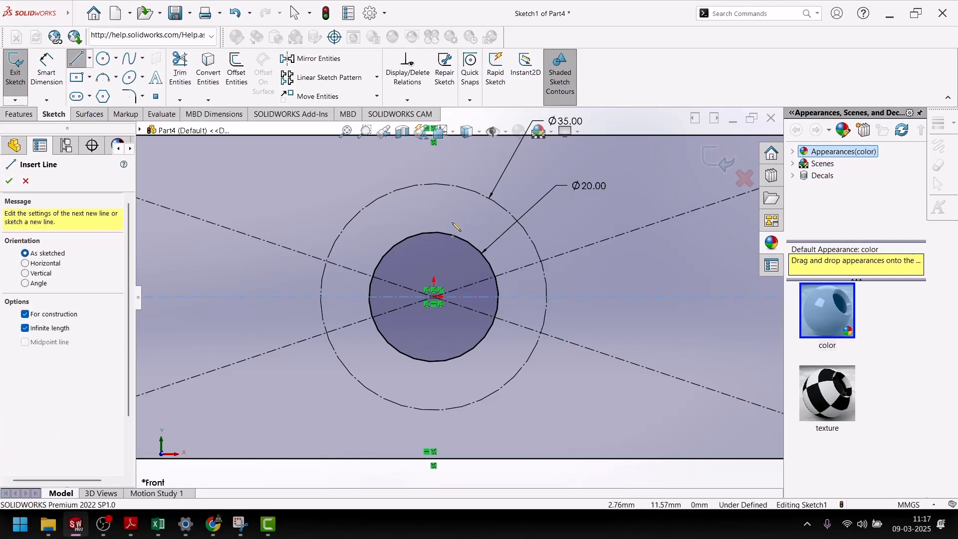
# Sketch a small circle of about 3.8 mm diameter where the centerline meets the 35 mm construction circle, on the positive X side.
pyautogui.click(103, 58)
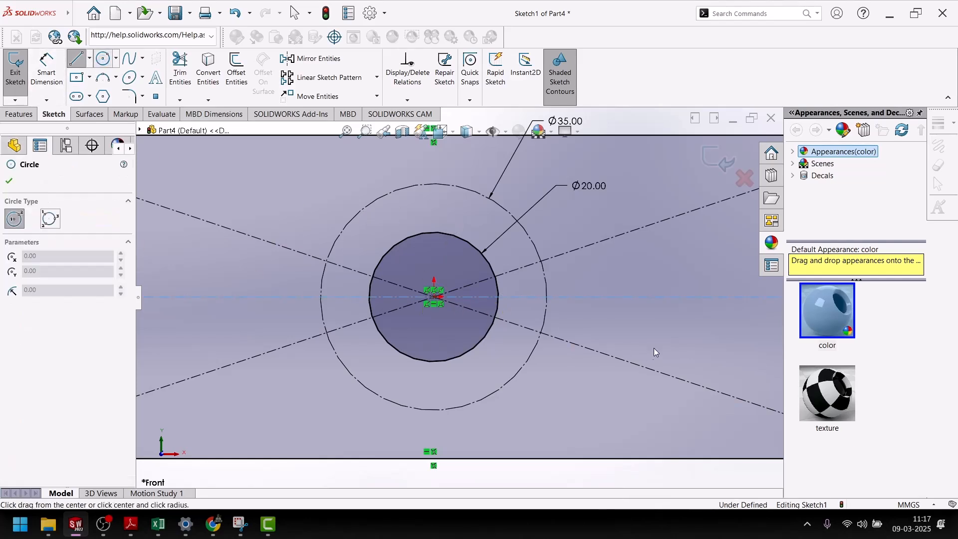
pyautogui.click(547, 297)
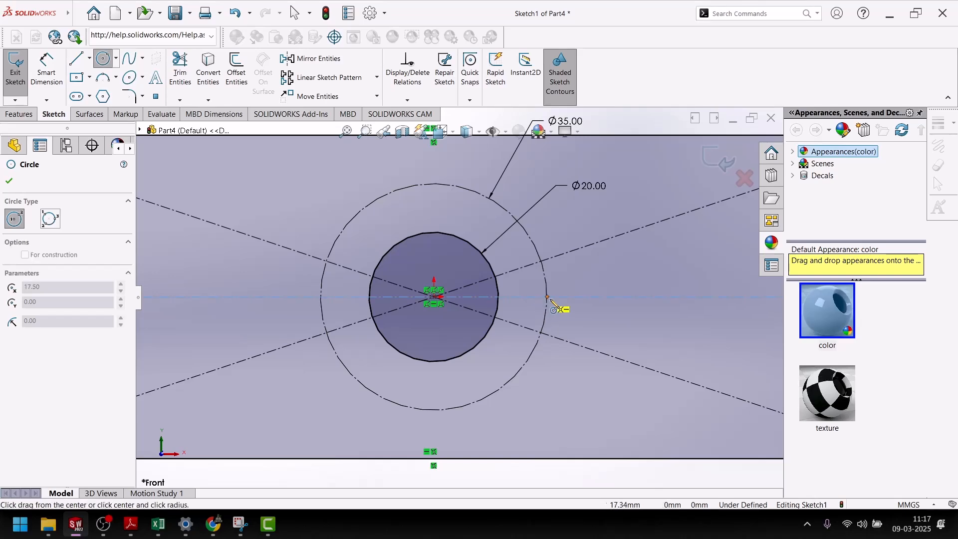
pyautogui.click(559, 311)
pyautogui.click(8, 184)
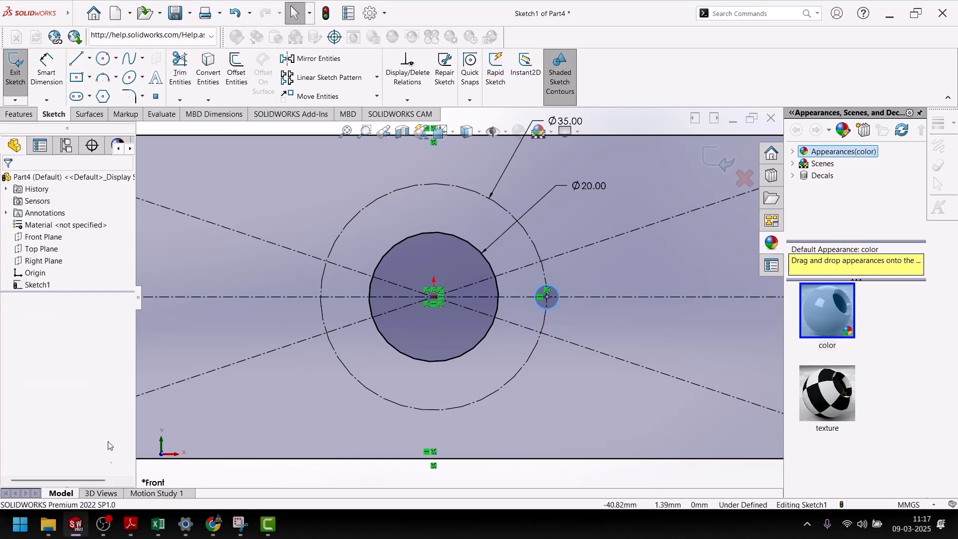
# Check the small hole size in the PDF drawing and dimension the small circle to a diameter of 3 mm.
pyautogui.click(140, 531)
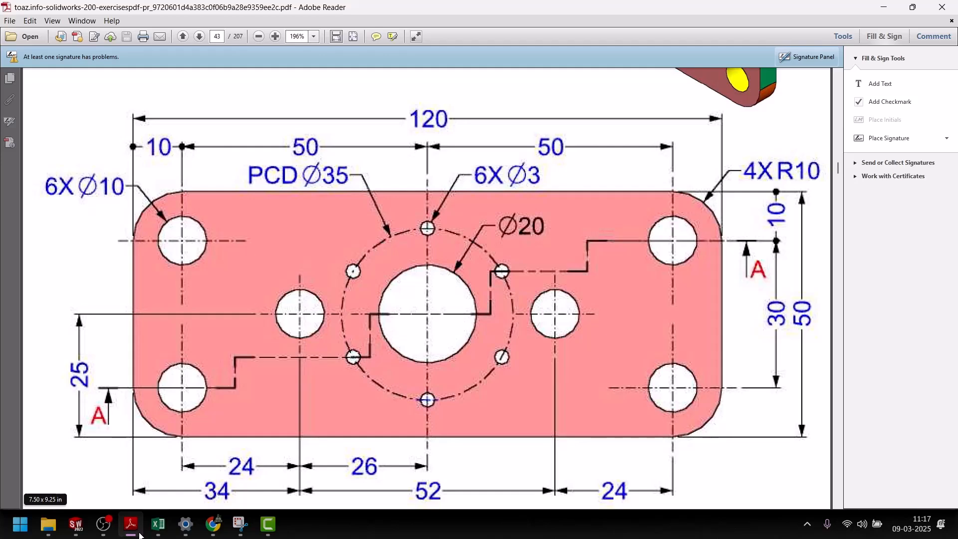
pyautogui.click(140, 532)
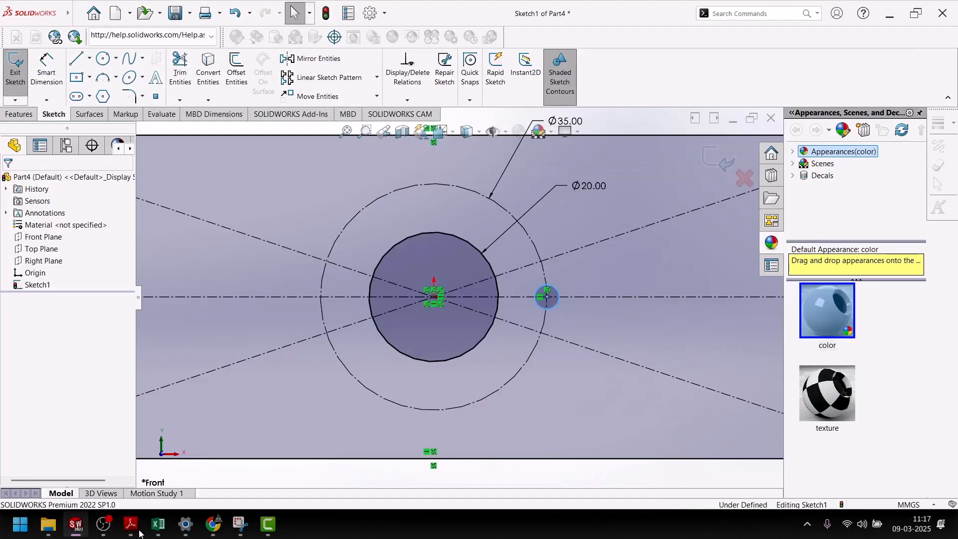
pyautogui.click(139, 532)
pyautogui.click(139, 532)
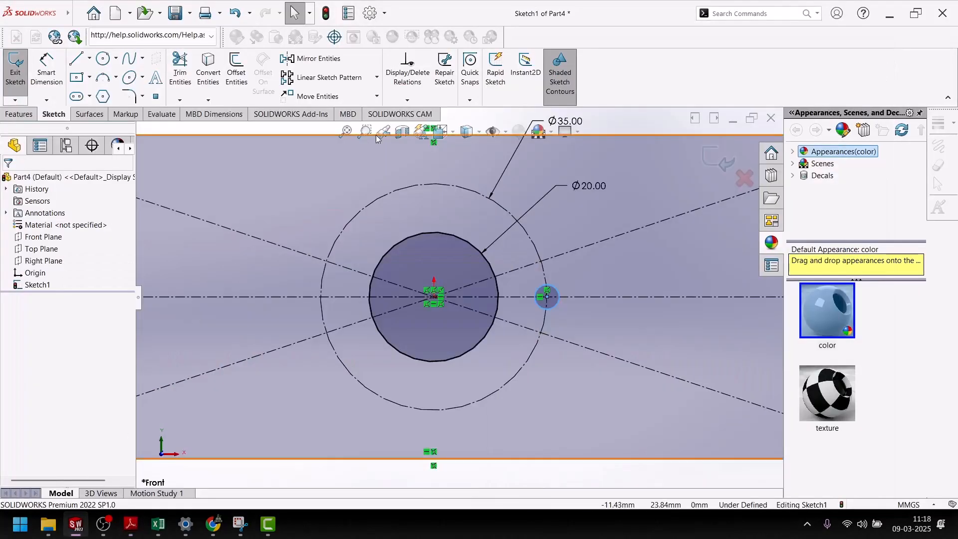
pyautogui.click(46, 68)
pyautogui.click(556, 298)
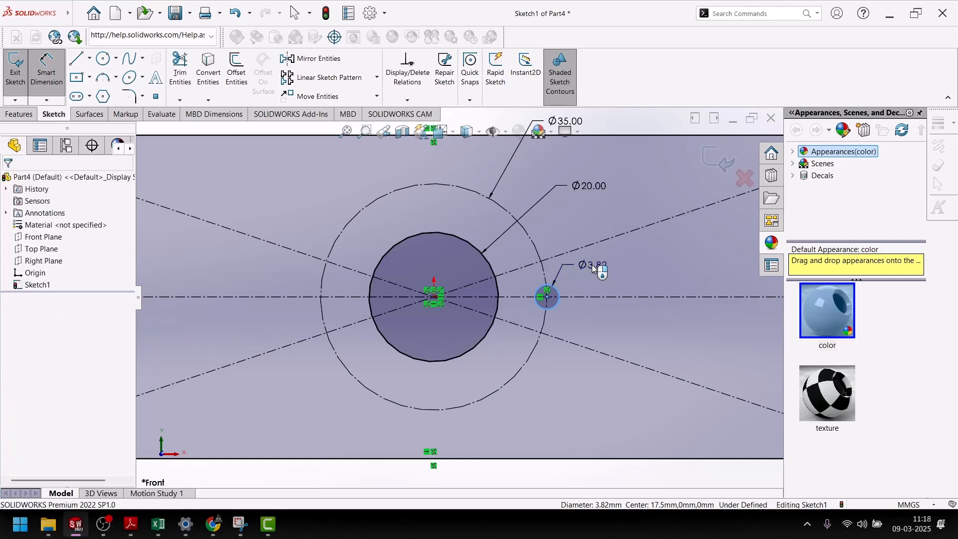
pyautogui.click(592, 264)
pyautogui.write('3')
pyautogui.press('Return')
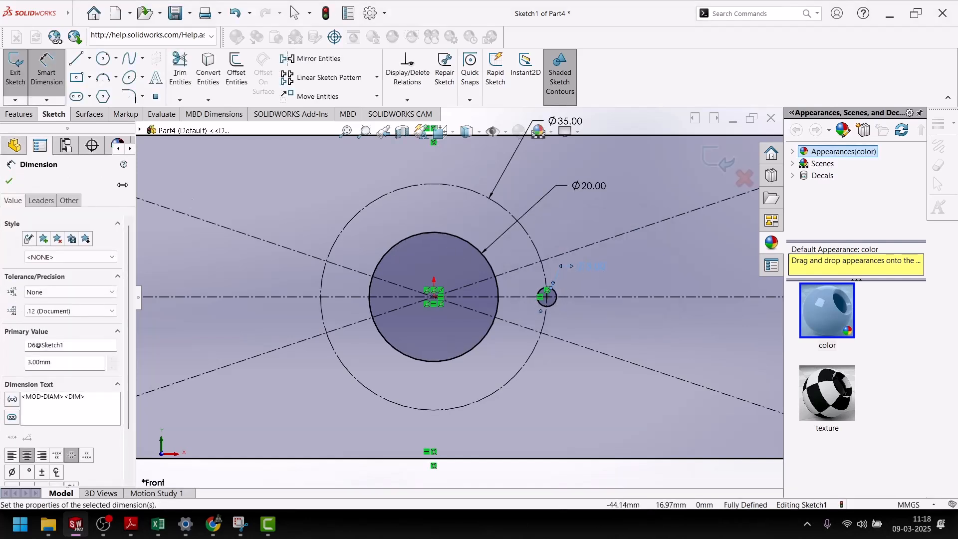
pyautogui.click(8, 184)
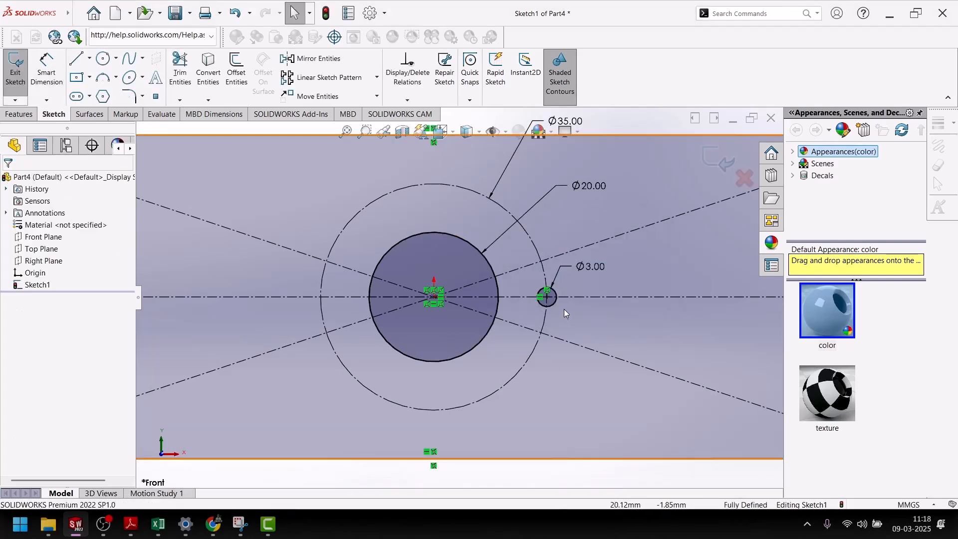
# Circular-pattern the 3 mm circle around the origin into 6 equally spaced instances over 360 degrees.
pyautogui.scroll(-3, 564, 310)
pyautogui.click(532, 295)
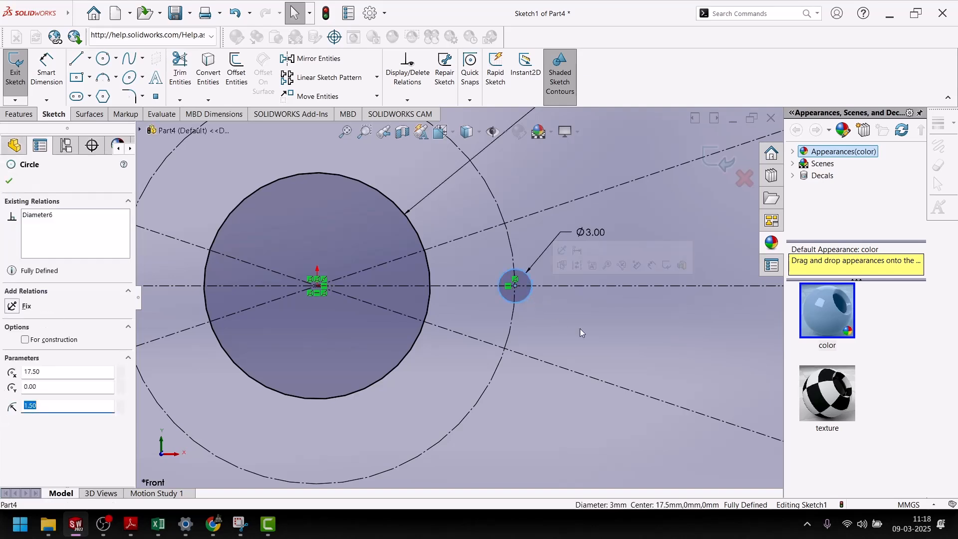
pyautogui.scroll(5, 555, 321)
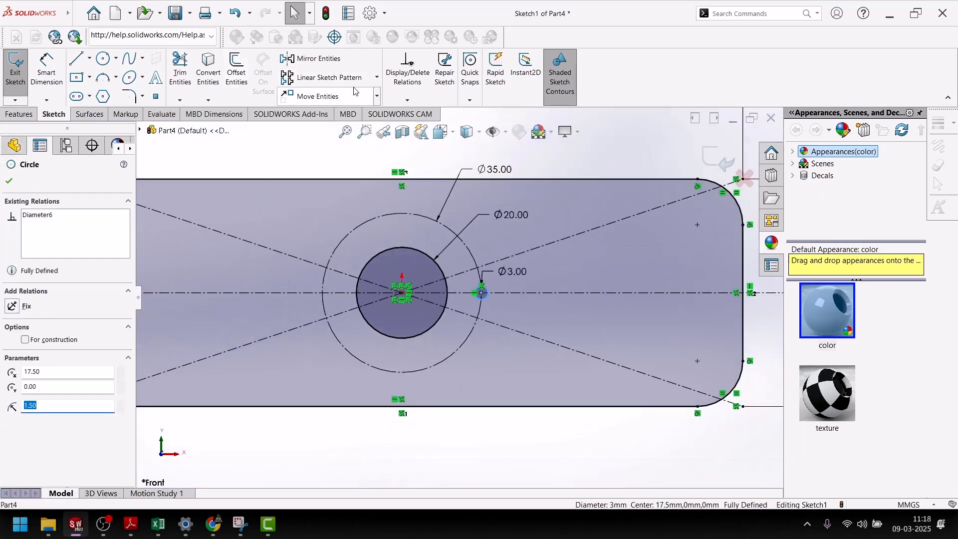
pyautogui.click(377, 77)
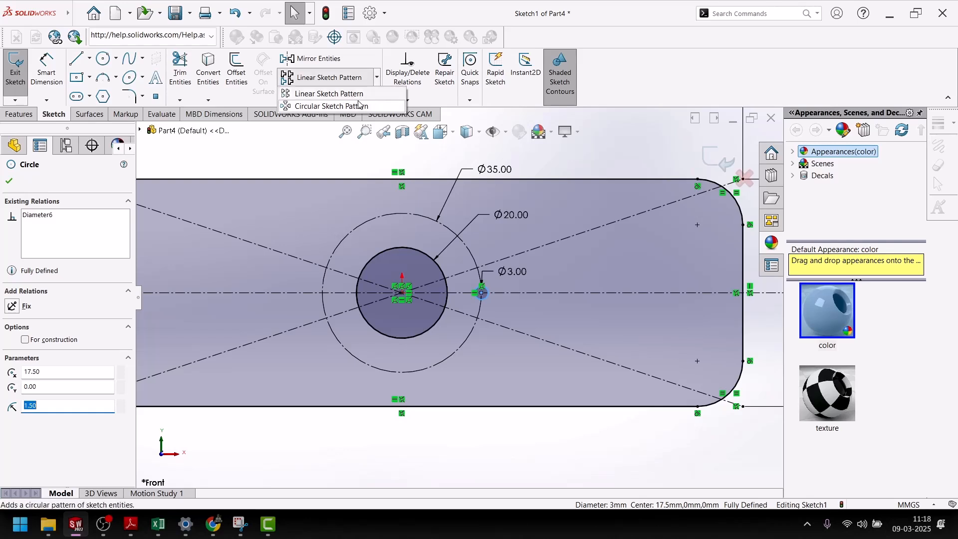
pyautogui.click(329, 103)
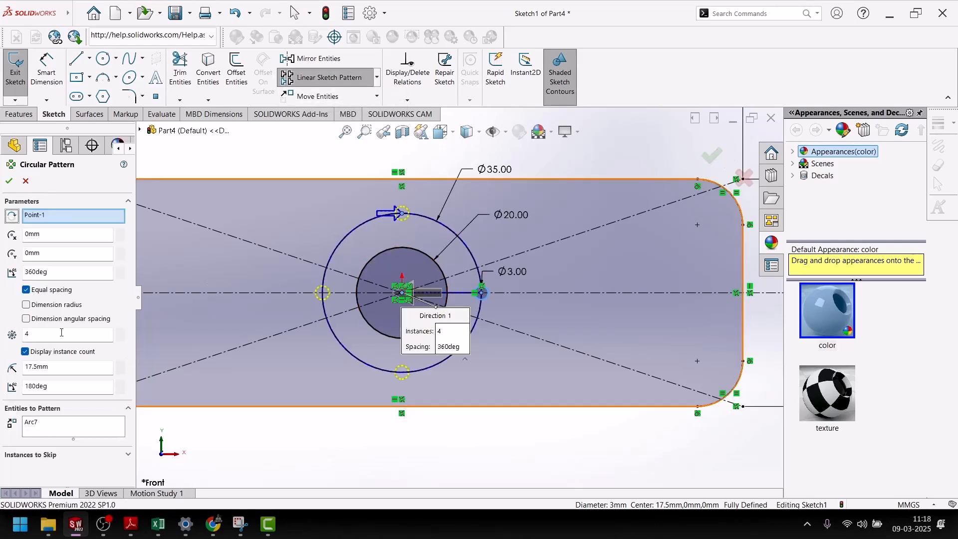
pyautogui.click(120, 331)
pyautogui.click(121, 331)
pyautogui.click(4, 183)
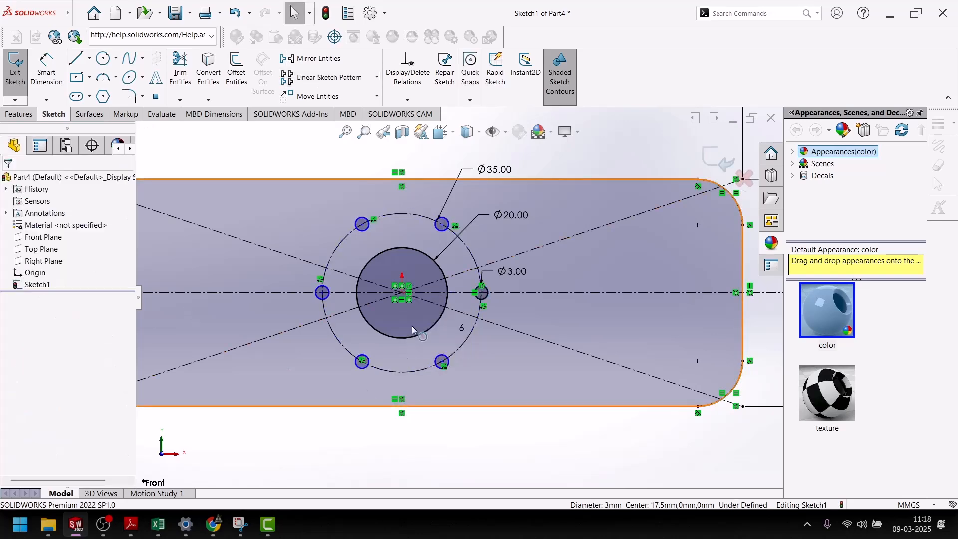
# Pull the upper-left patterned circle off the 35 mm construction circle and make its center coincident with that construction circle.
pyautogui.scroll(-3, 431, 215)
pyautogui.scroll(-2, 259, 229)
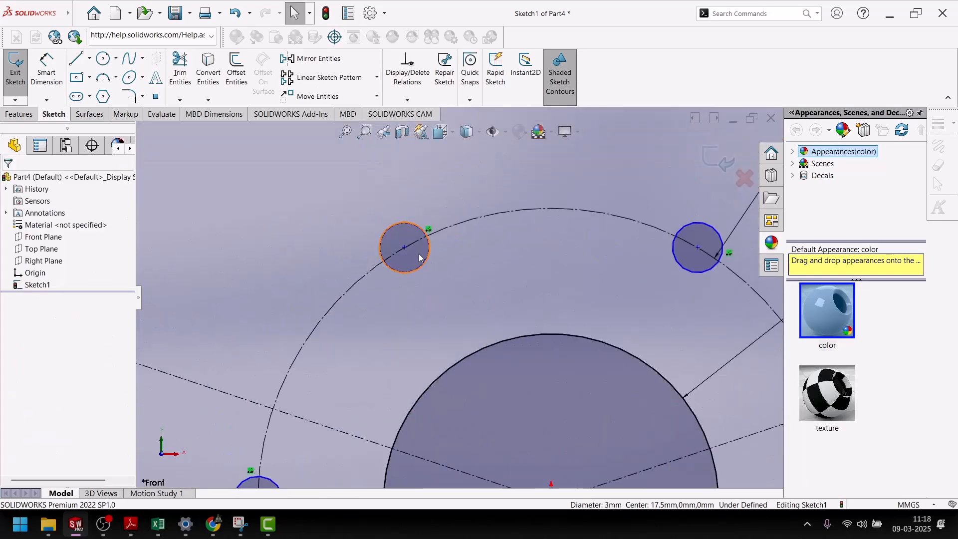
pyautogui.moveTo(403, 246); pyautogui.dragTo(387, 204)
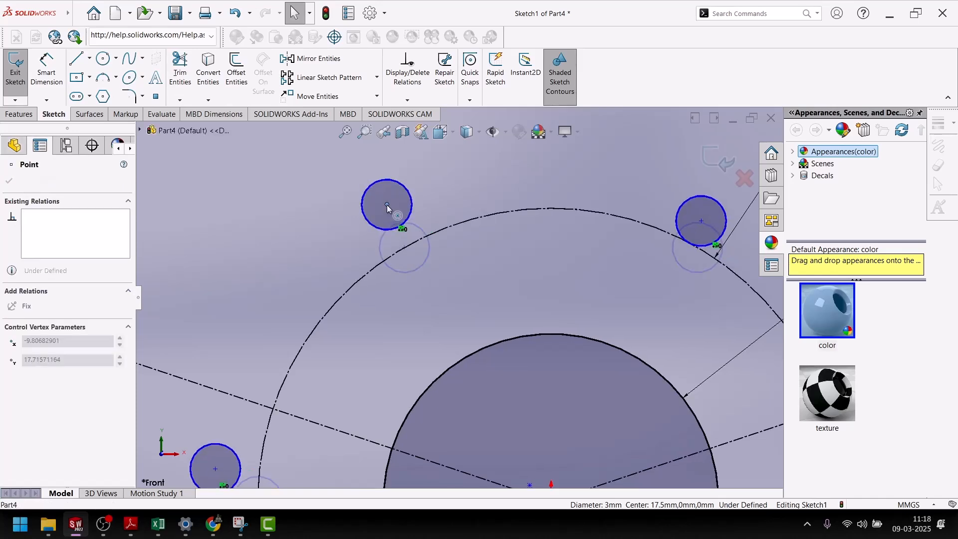
pyautogui.keyDown('ctrl'); pyautogui.click(426, 234); pyautogui.keyUp('ctrl')
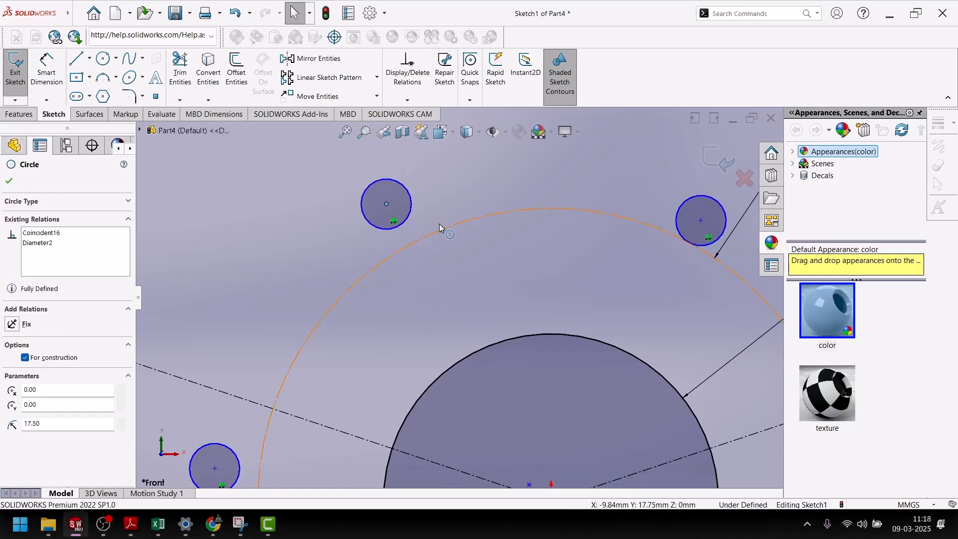
pyautogui.click(471, 192)
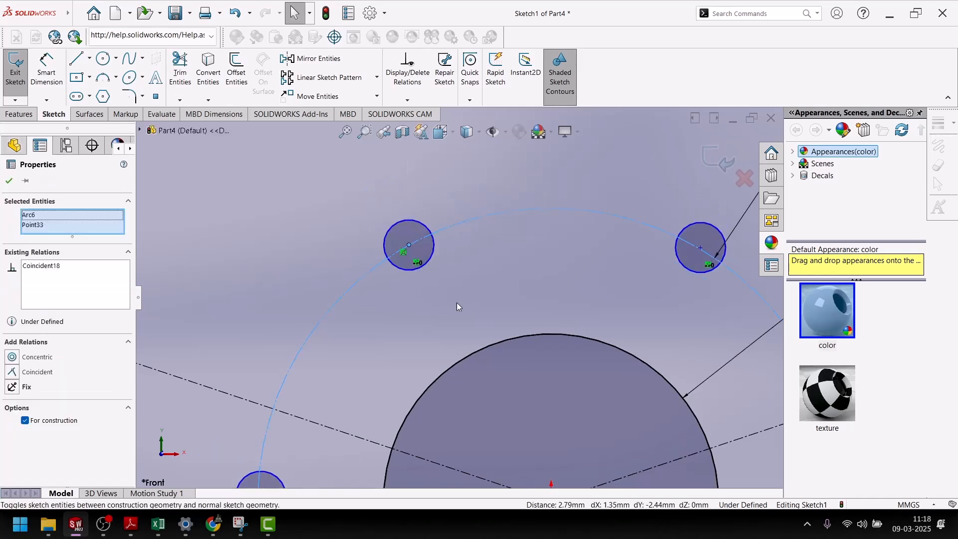
pyautogui.scroll(6, 457, 302)
pyautogui.scroll(-10, 461, 454)
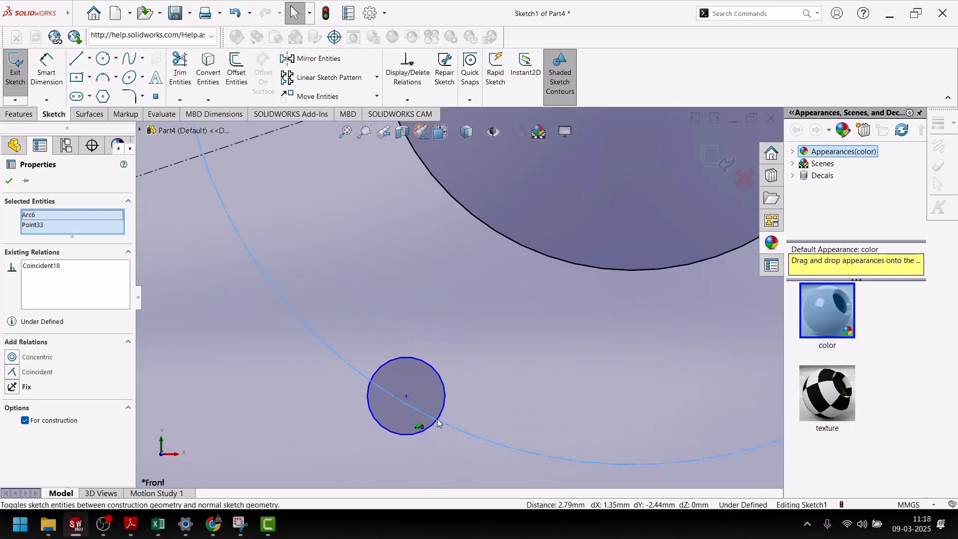
pyautogui.click(561, 327)
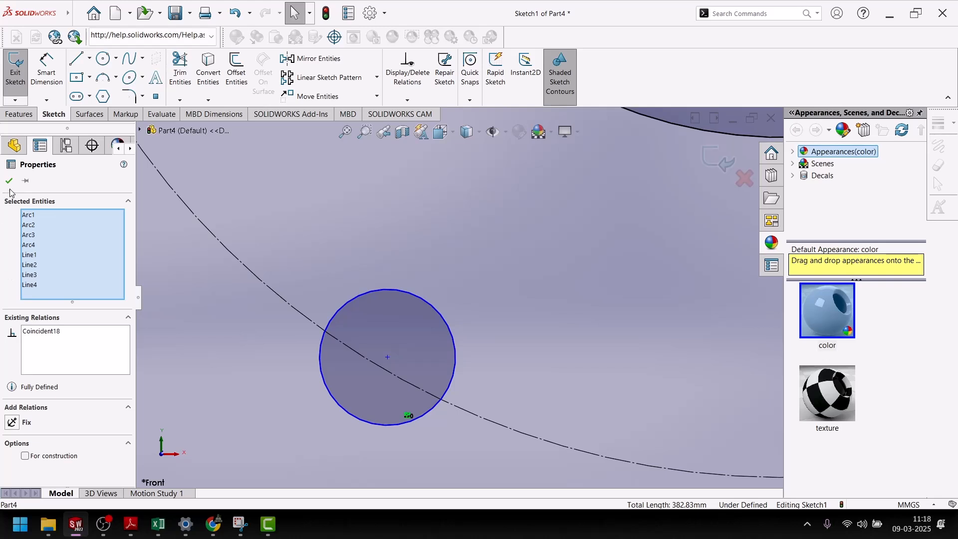
pyautogui.click(180, 335)
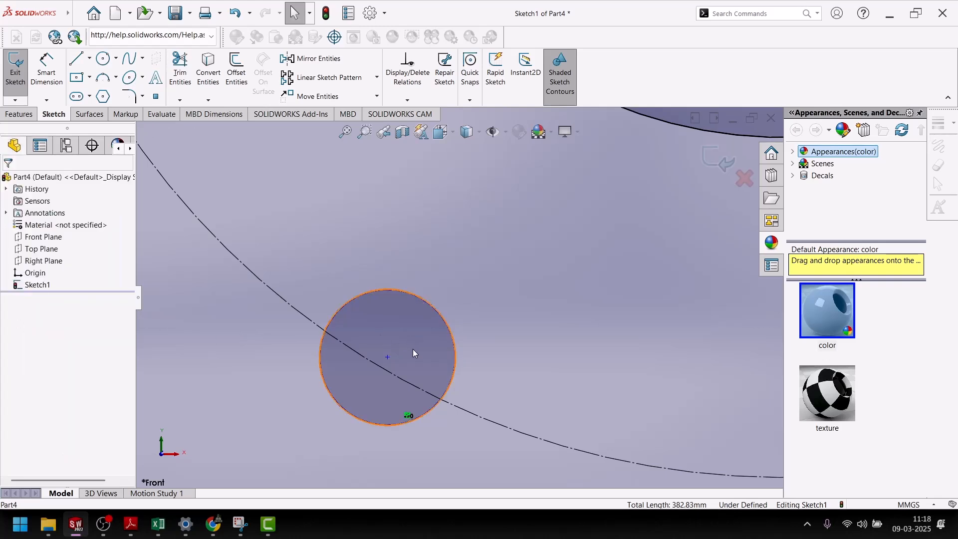
pyautogui.click(387, 357)
pyautogui.keyDown('ctrl'); pyautogui.click(474, 409); pyautogui.keyUp('ctrl')
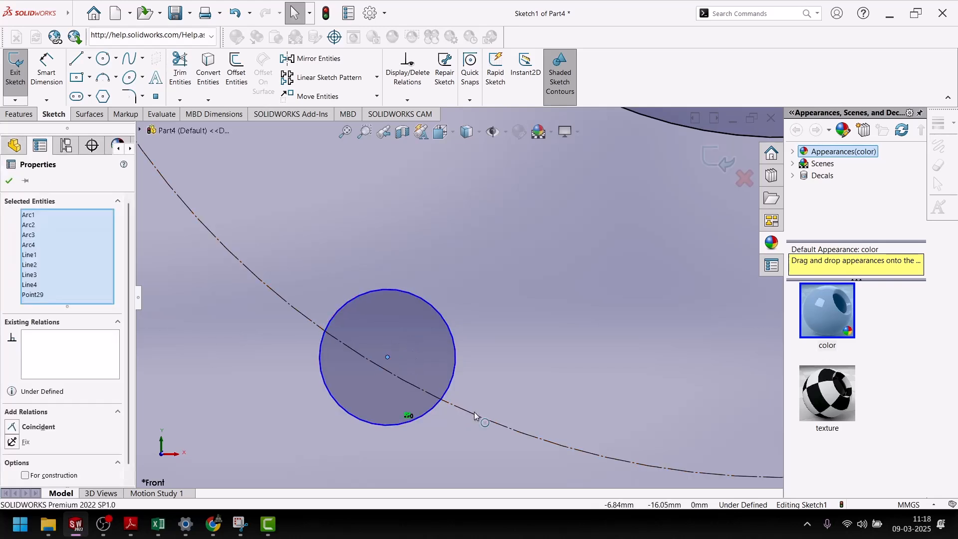
pyautogui.press('z')
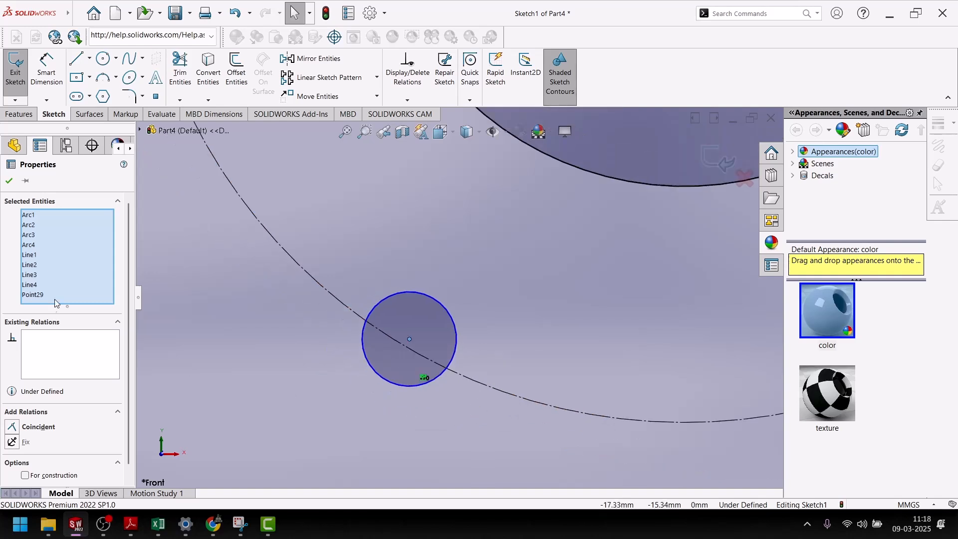
pyautogui.rightClick(73, 287)
pyautogui.click(100, 295)
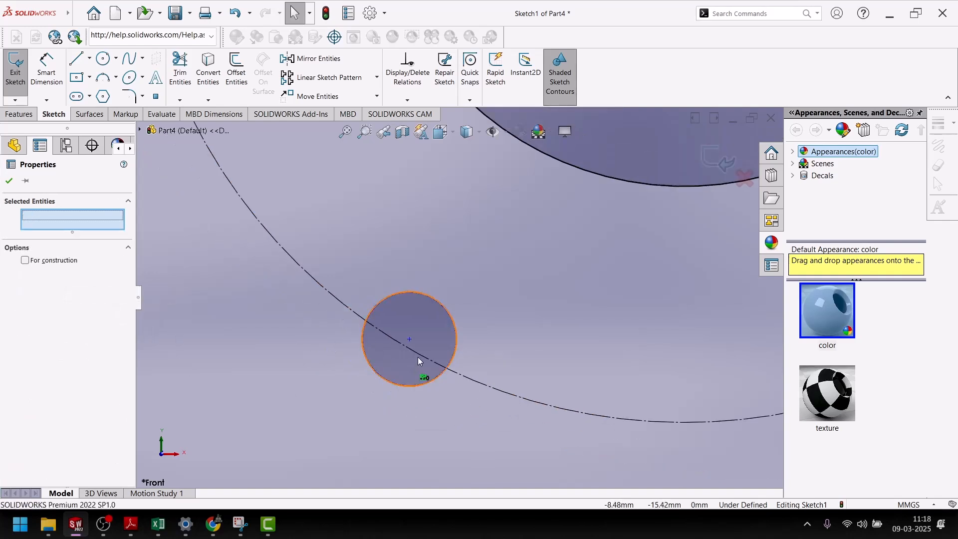
# Make the center of the lower-left patterned circle coincident with the 35 mm construction circle.
pyautogui.click(412, 343)
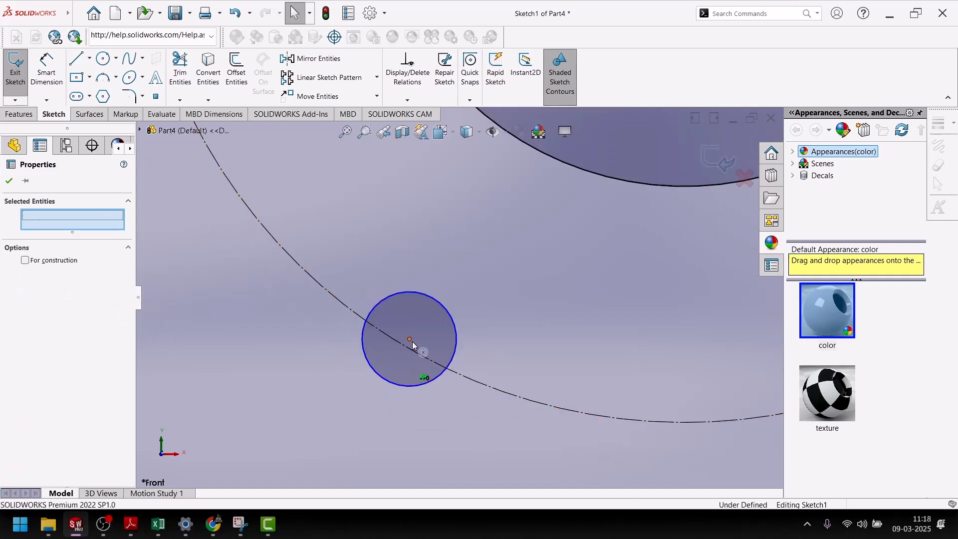
pyautogui.keyDown('ctrl'); pyautogui.click(463, 373); pyautogui.keyUp('ctrl')
pyautogui.click(504, 329)
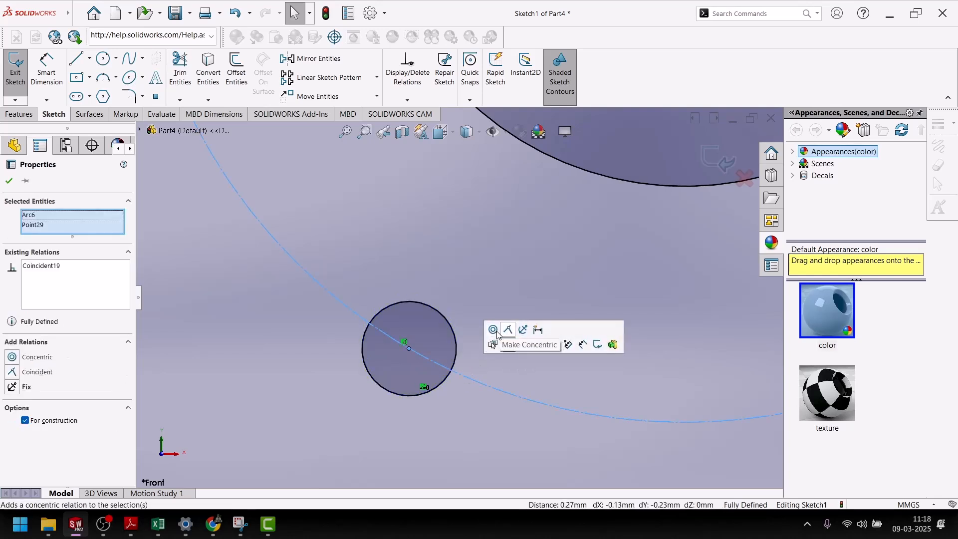
pyautogui.click(9, 182)
pyautogui.scroll(10, 350, 365)
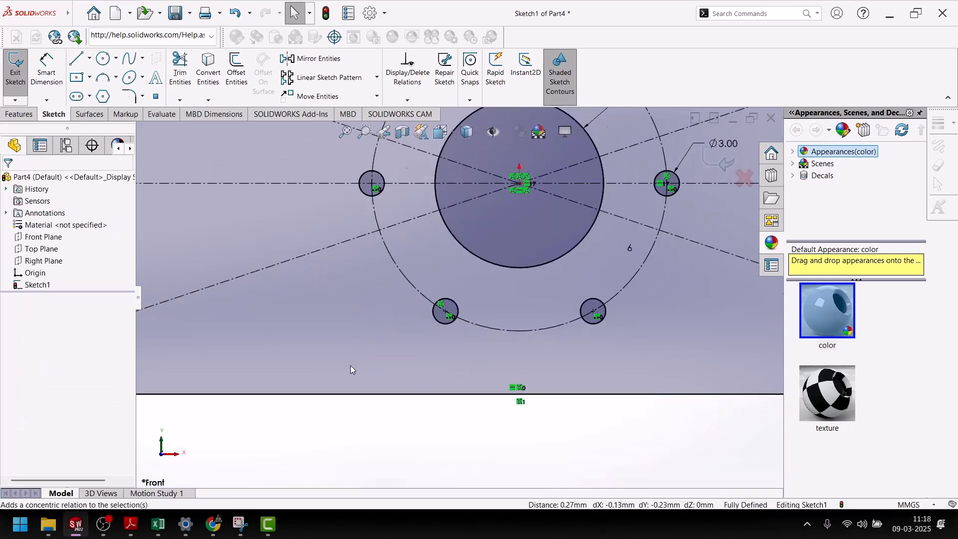
# Exit the sketch to consult the hole layout in the PDF drawing, and reopen Sketch1 for editing.
pyautogui.click(719, 161)
pyautogui.moveTo(572, 365)
pyautogui.mouseDown(button='middle')
pyautogui.moveTo(556, 337)
pyautogui.moveTo(449, 397)
pyautogui.moveTo(543, 316)
pyautogui.moveTo(498, 379)
pyautogui.moveTo(541, 367)
pyautogui.moveTo(541, 357)
pyautogui.moveTo(549, 394)
pyautogui.mouseUp(button='middle')
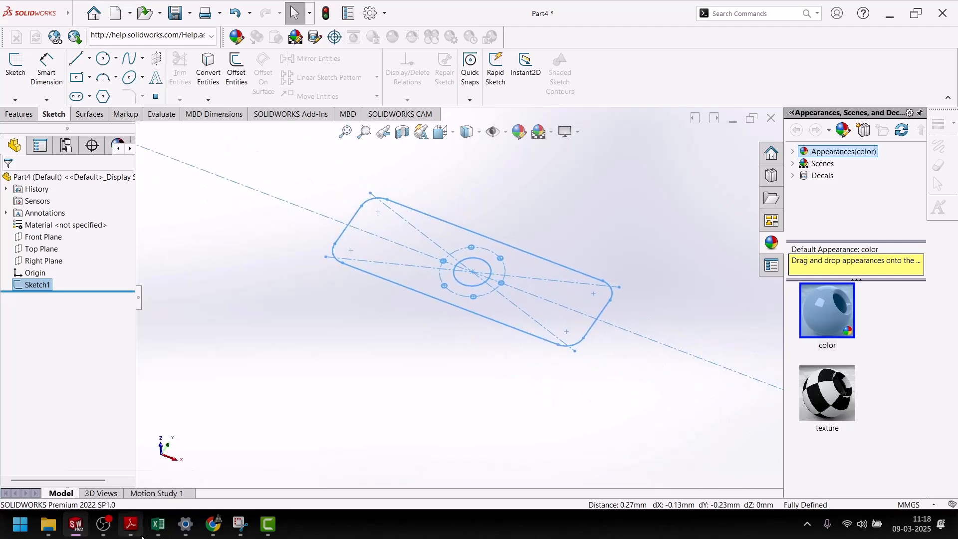
pyautogui.click(135, 527)
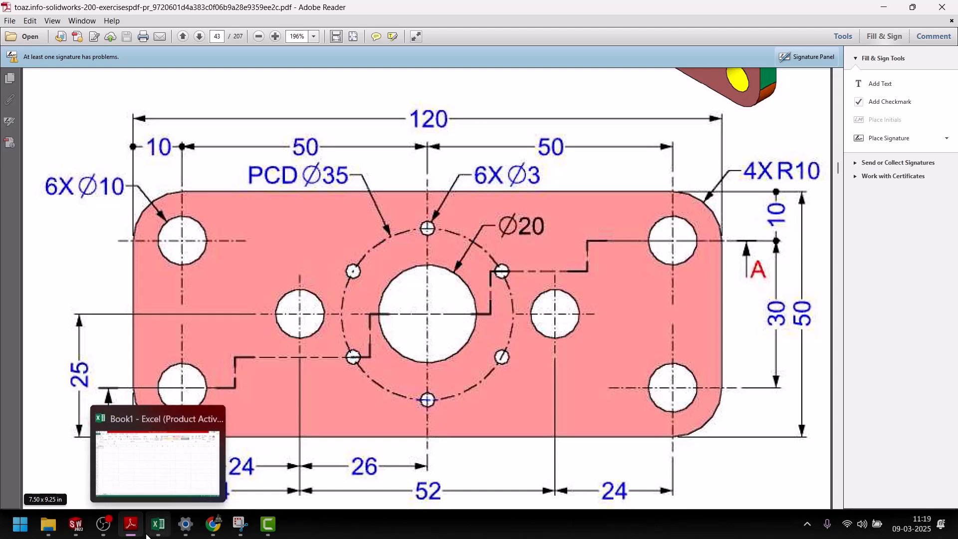
pyautogui.click(148, 534)
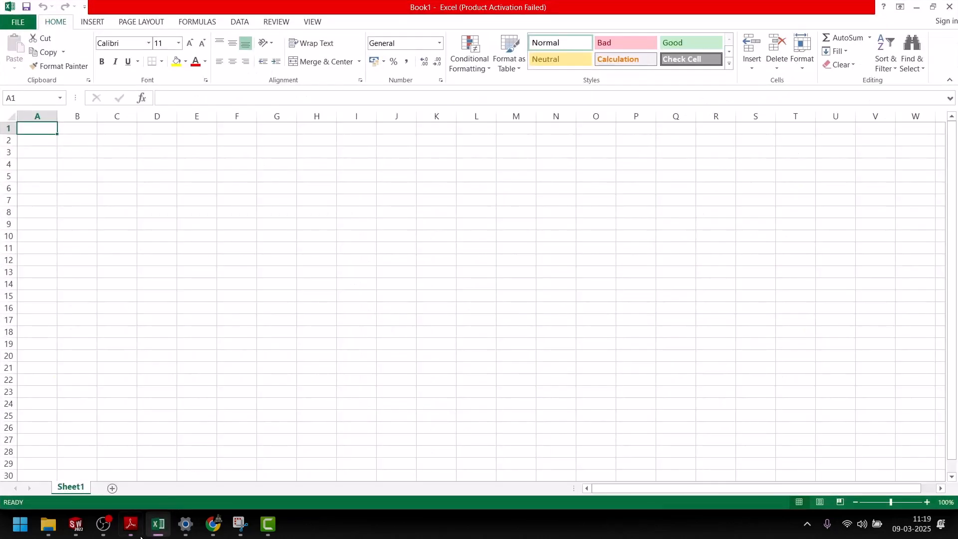
pyautogui.click(131, 528)
pyautogui.click(77, 528)
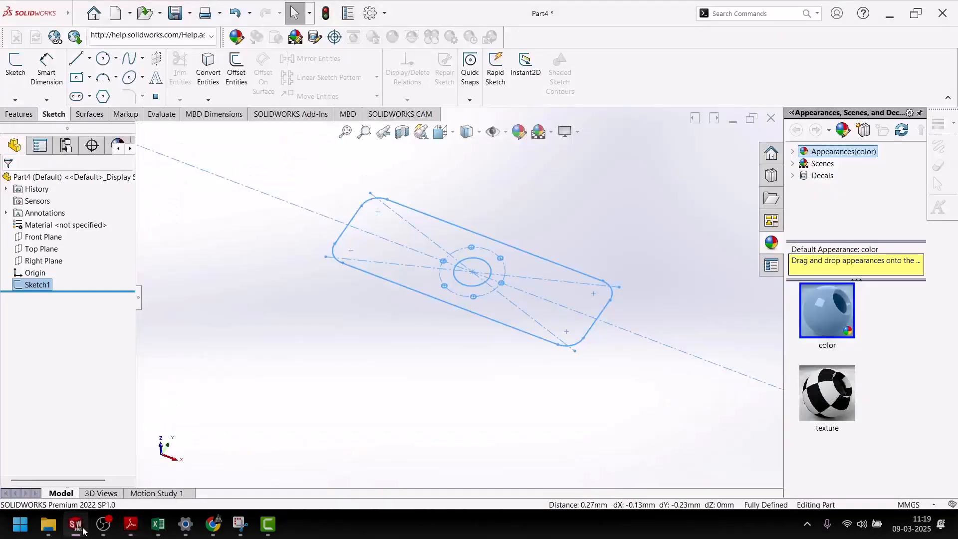
pyautogui.rightClick(18, 286)
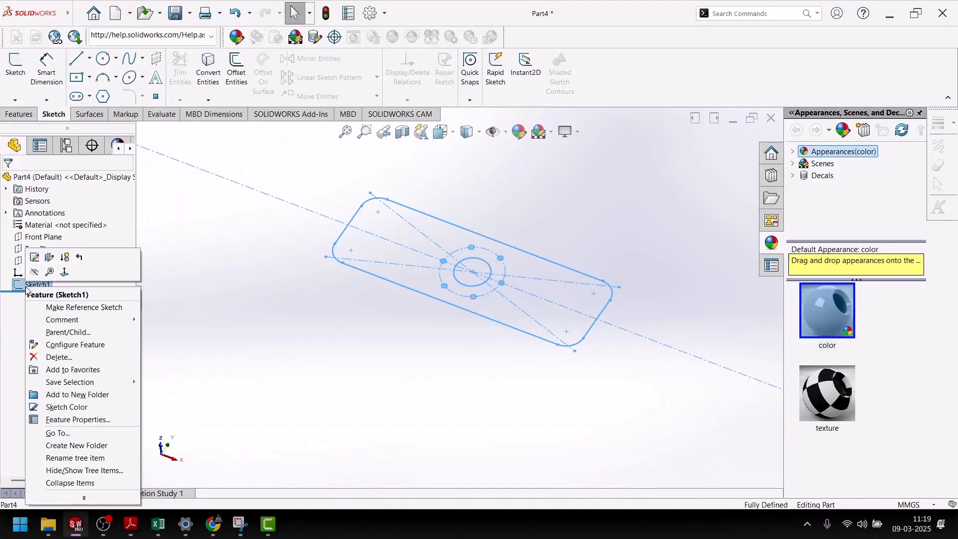
pyautogui.click(37, 265)
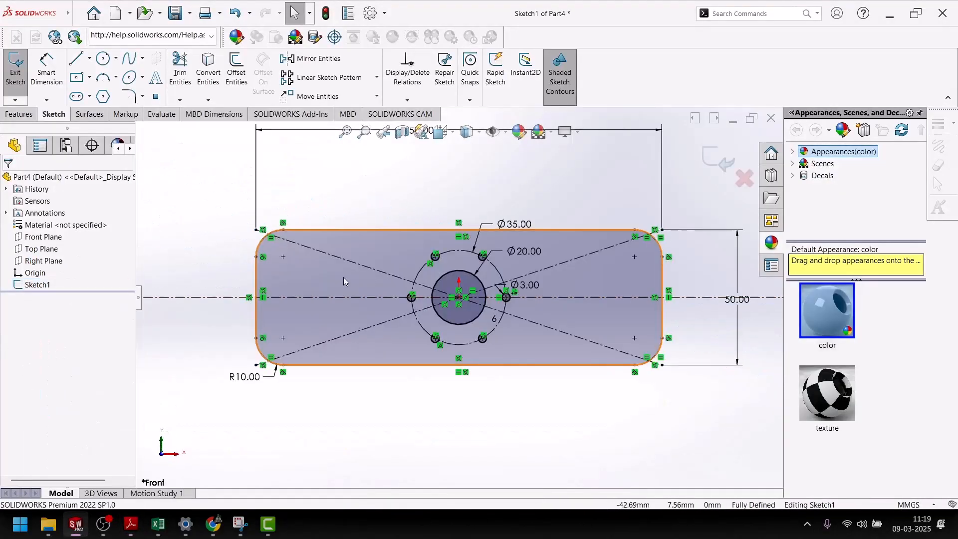
# Check the side holes in the PDF drawing and sketch circles of about 8.6 mm and 11.6 mm diameter on the centerline, either side of the pitch circle.
pyautogui.click(128, 531)
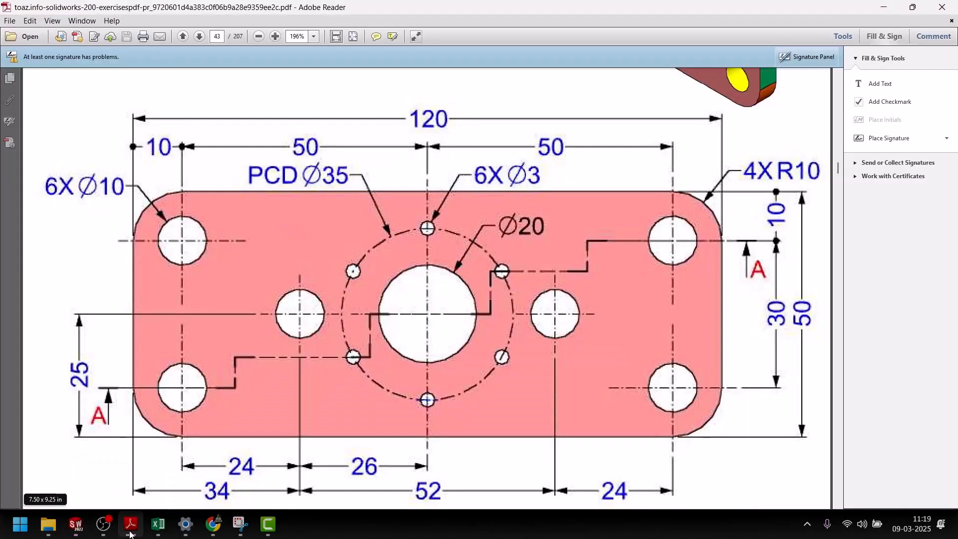
pyautogui.click(130, 533)
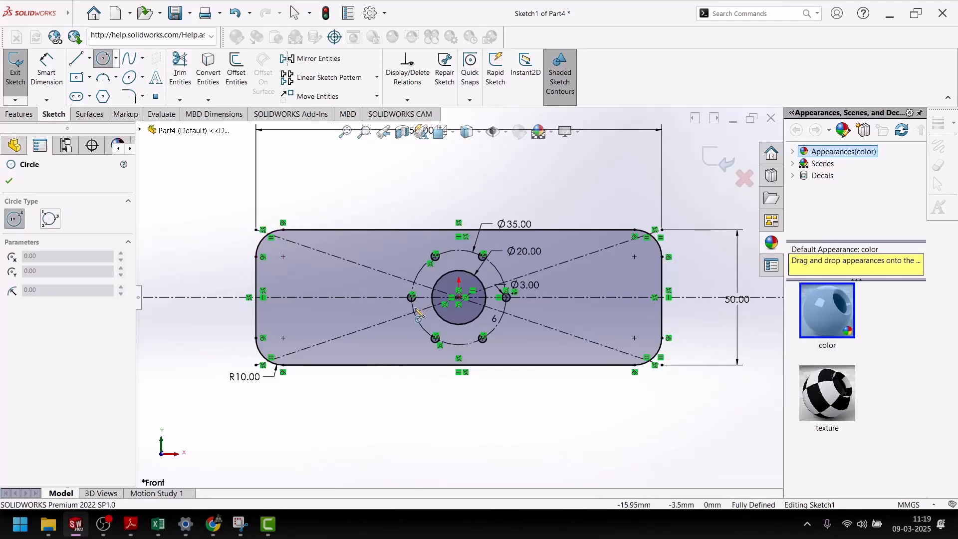
pyautogui.click(383, 297)
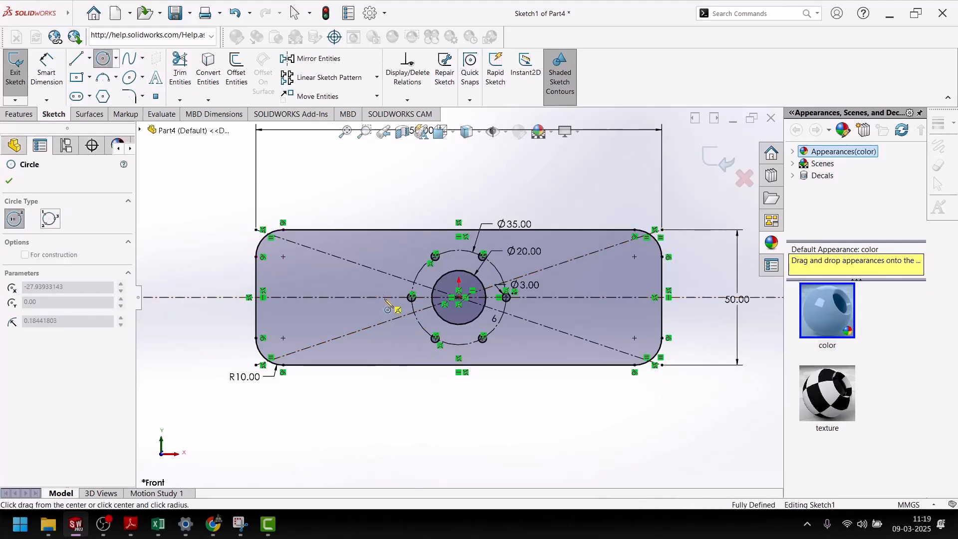
pyautogui.click(391, 308)
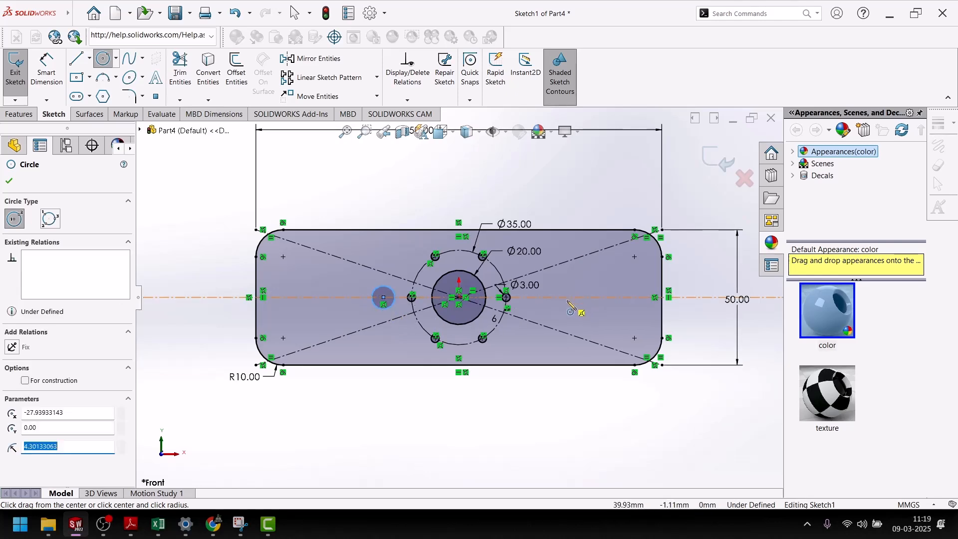
pyautogui.click(565, 297)
pyautogui.press('Escape')
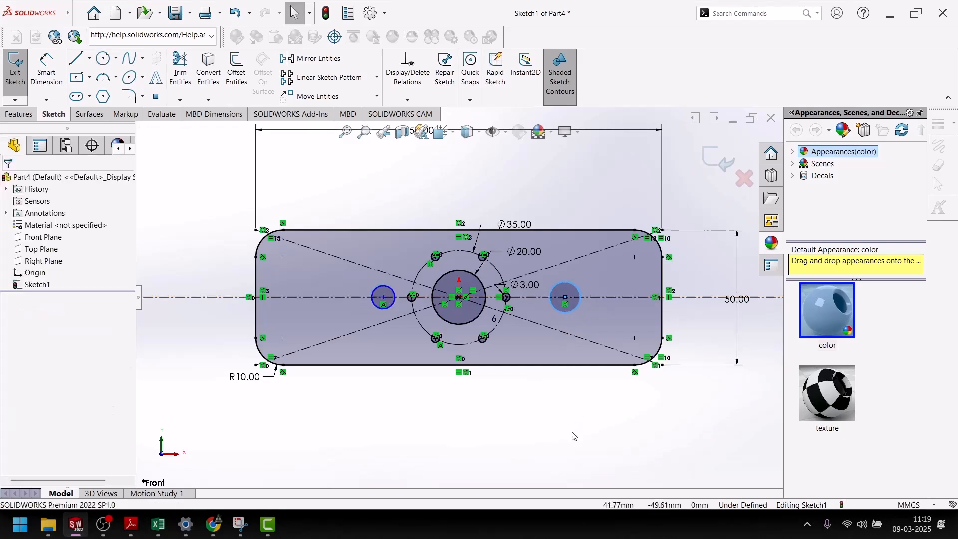
# Make the two side circles on the horizontal centerline equal in size and check their size in the PDF drawing.
pyautogui.click(394, 301)
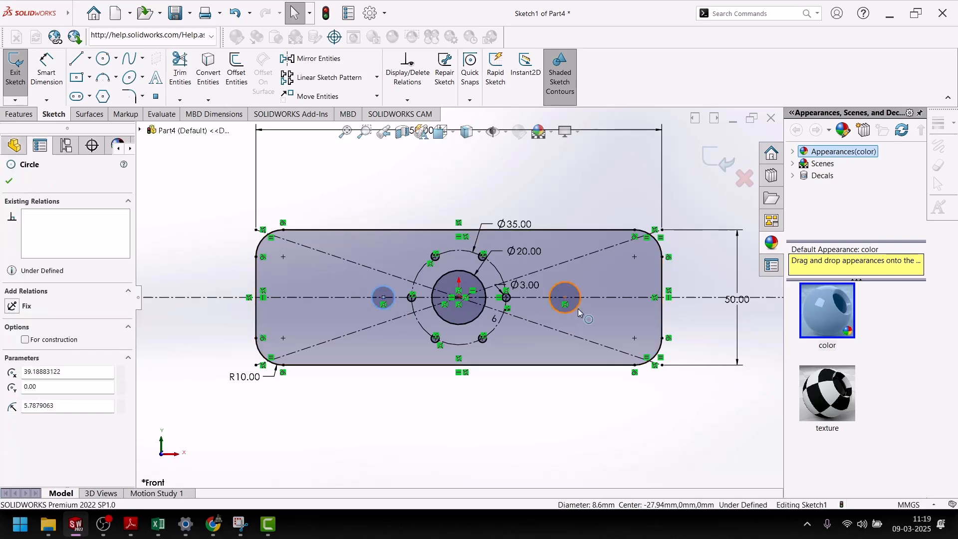
pyautogui.keyDown('ctrl'); pyautogui.click(577, 309); pyautogui.keyUp('ctrl')
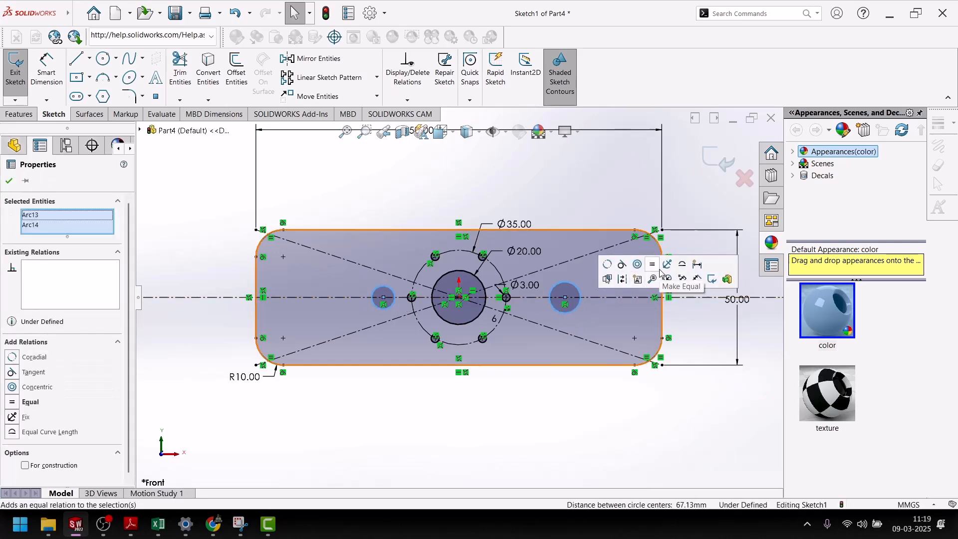
pyautogui.click(654, 267)
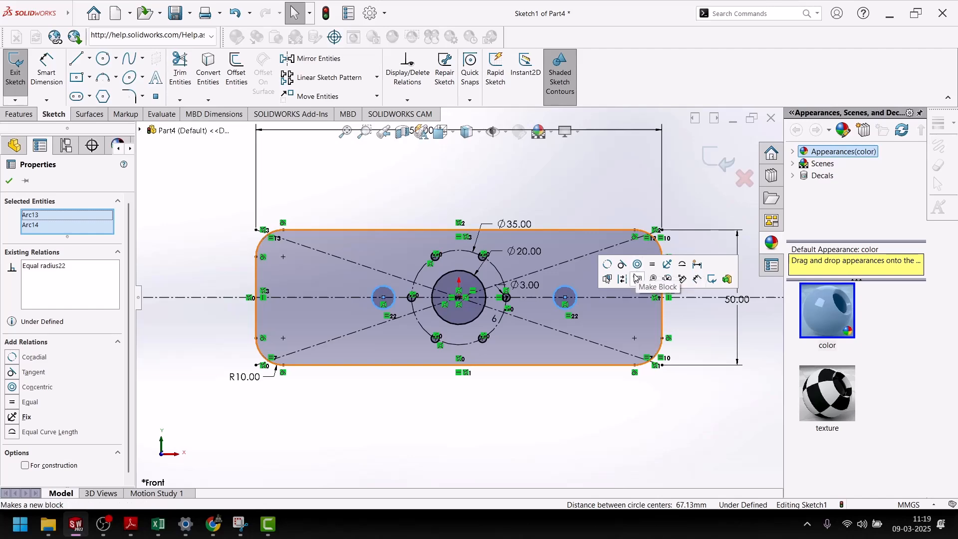
pyautogui.click(133, 527)
pyautogui.click(133, 530)
pyautogui.click(9, 181)
# Dimension the side circle on the negative X side to a diameter of 6 mm.
pyautogui.click(48, 76)
pyautogui.click(404, 223)
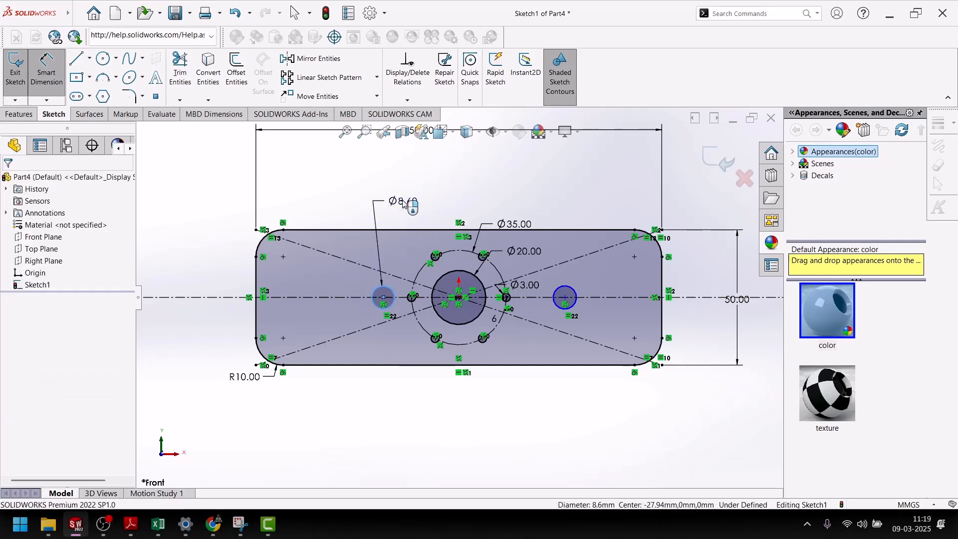
pyautogui.write('6')
pyautogui.press('Return')
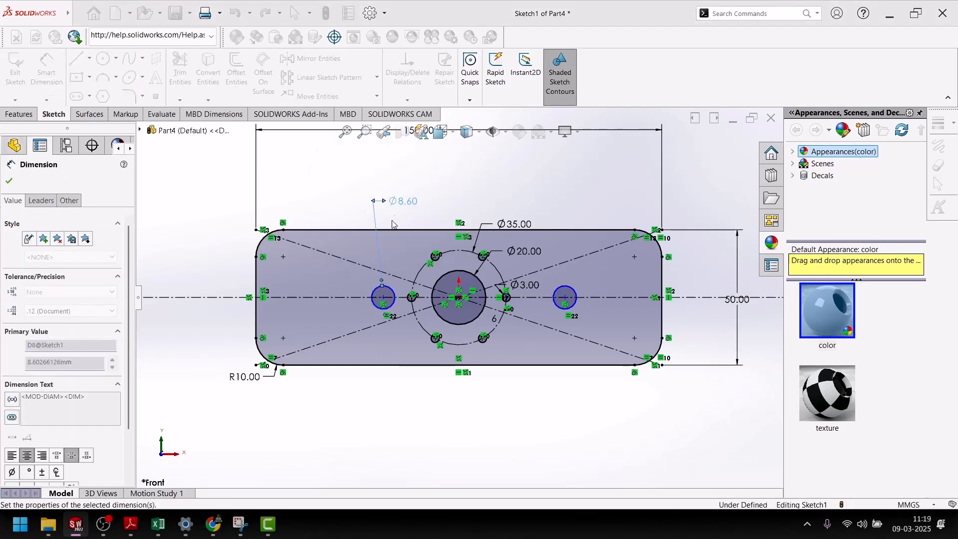
pyautogui.click(162, 220)
pyautogui.press('Escape')
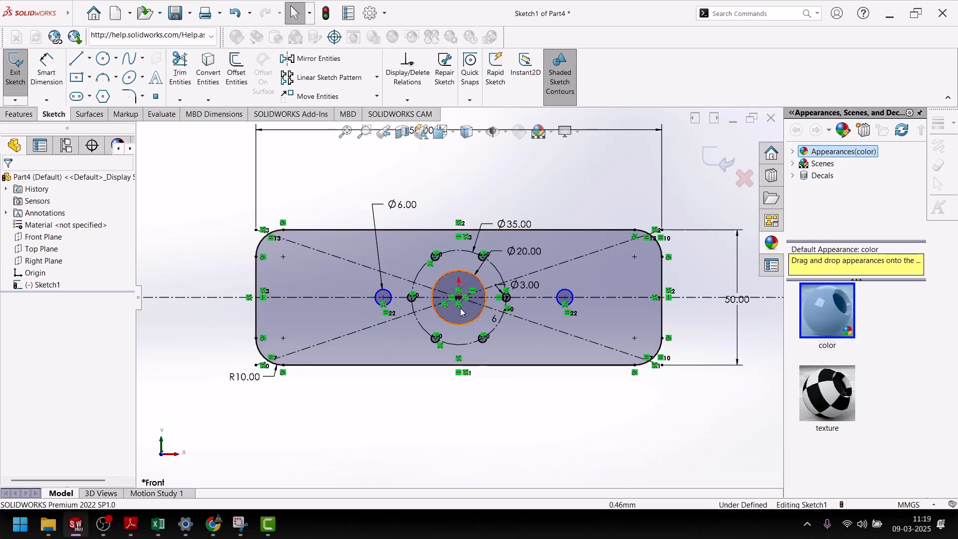
pyautogui.scroll(-3, 391, 301)
pyautogui.scroll(-2, 391, 301)
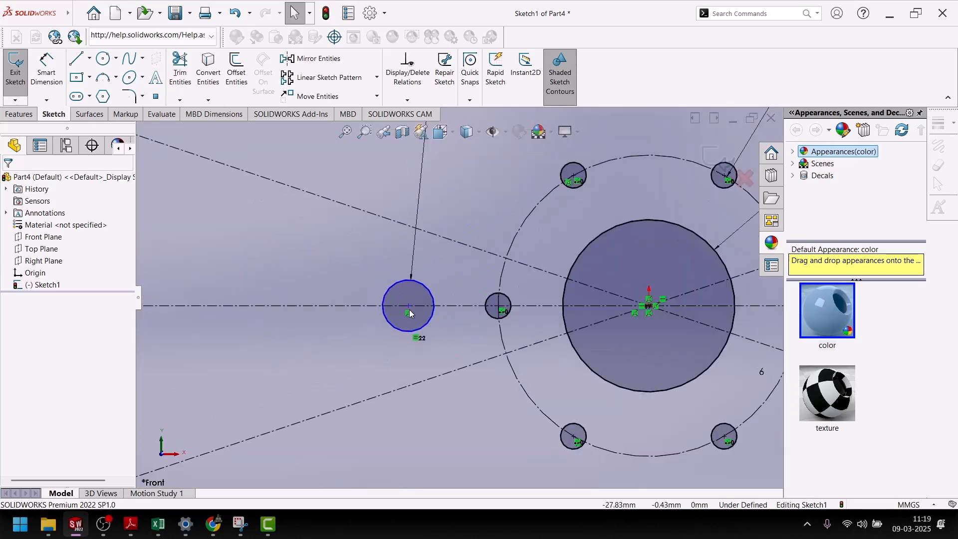
pyautogui.click(409, 306)
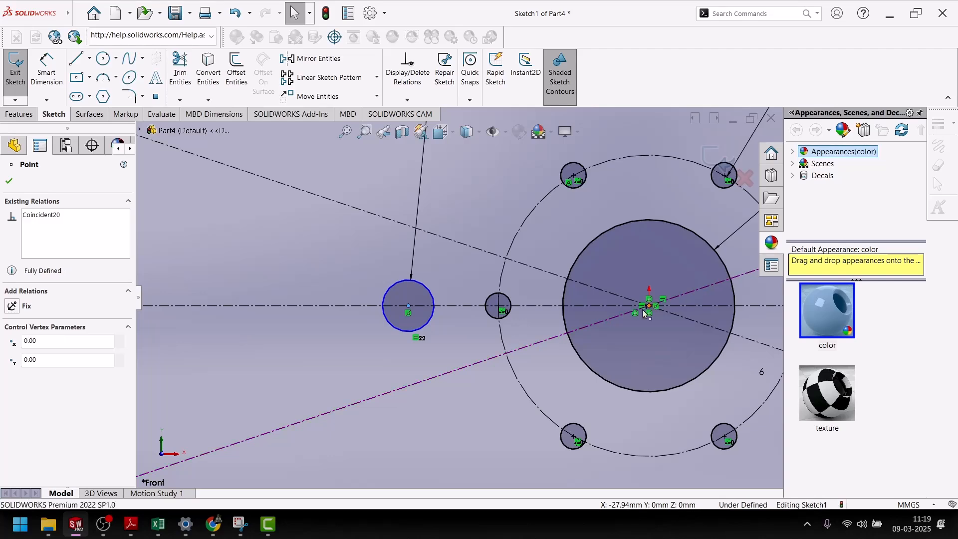
pyautogui.keyDown('ctrl'); pyautogui.click(650, 306); pyautogui.keyUp('ctrl')
pyautogui.scroll(4, 449, 300)
pyautogui.scroll(-3, 671, 309)
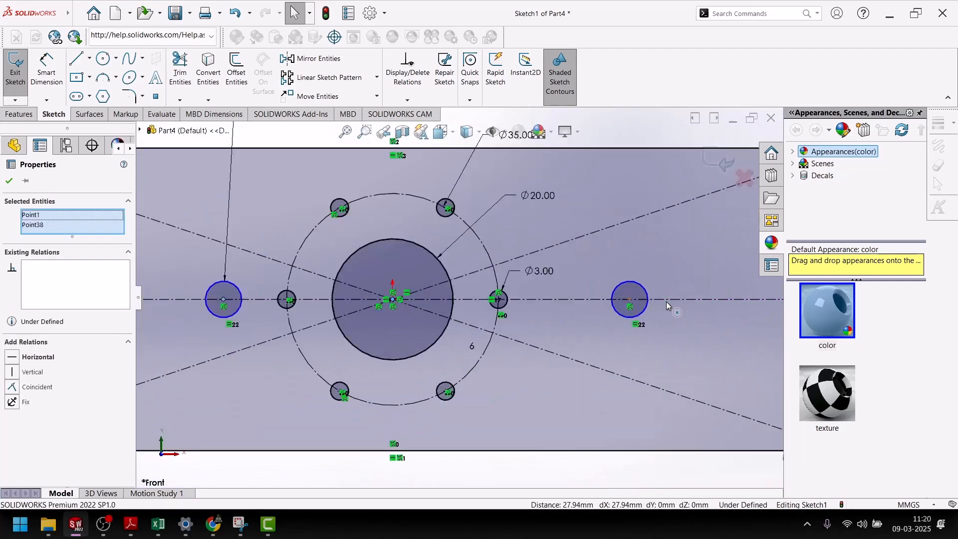
pyautogui.keyDown('ctrl'); pyautogui.click(629, 301); pyautogui.keyUp('ctrl')
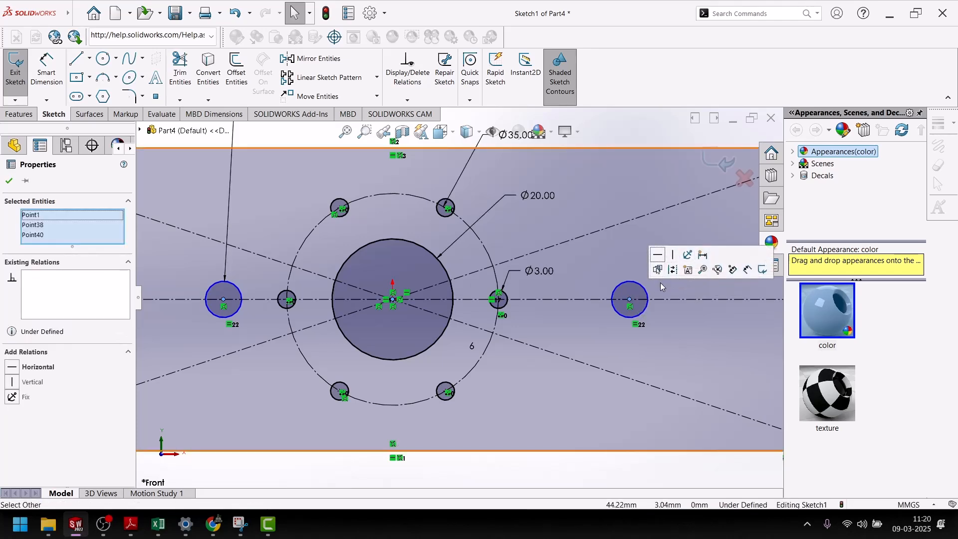
pyautogui.scroll(2, 618, 449)
pyautogui.press('Escape')
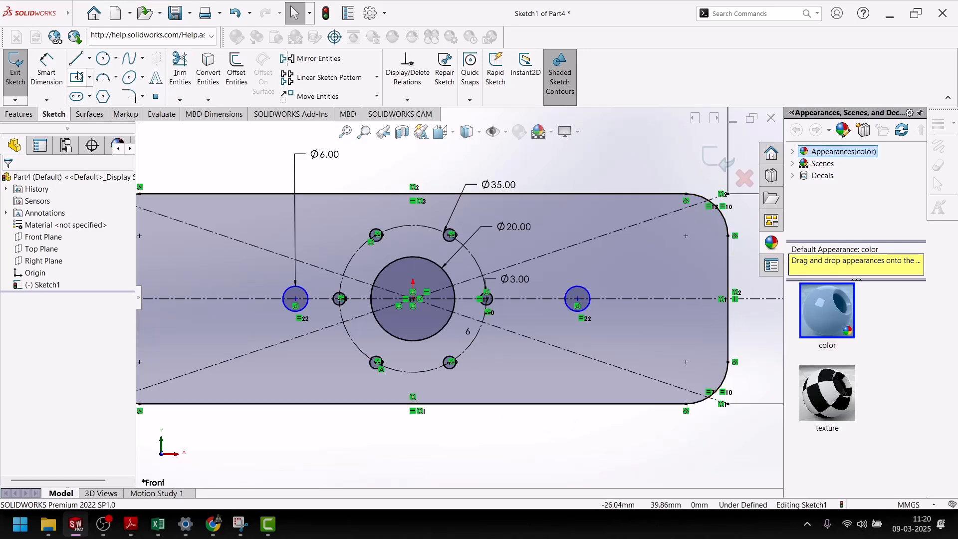
# Sketch a vertical construction centerline about 14.6 mm long, running upward from the origin.
pyautogui.click(89, 58)
pyautogui.click(100, 89)
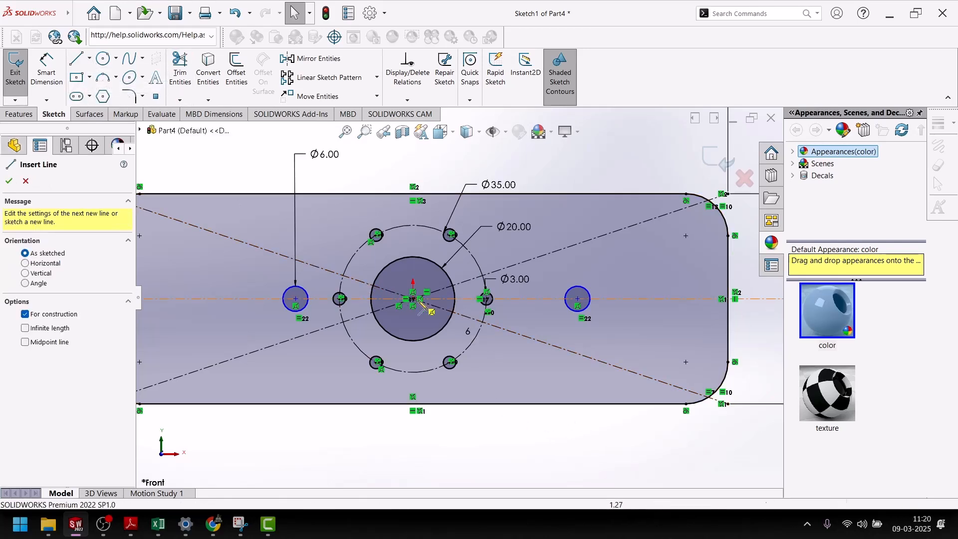
pyautogui.scroll(-3, 416, 298)
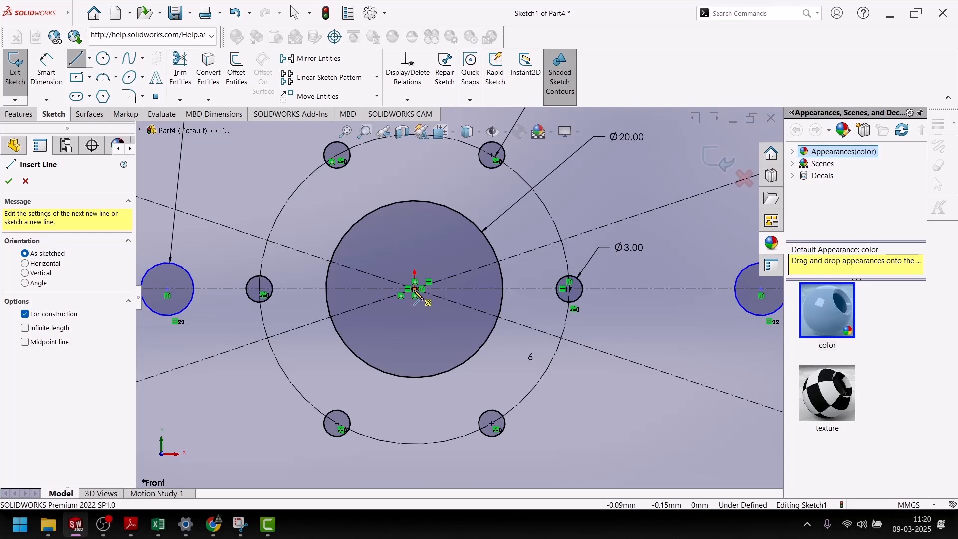
pyautogui.click(414, 290)
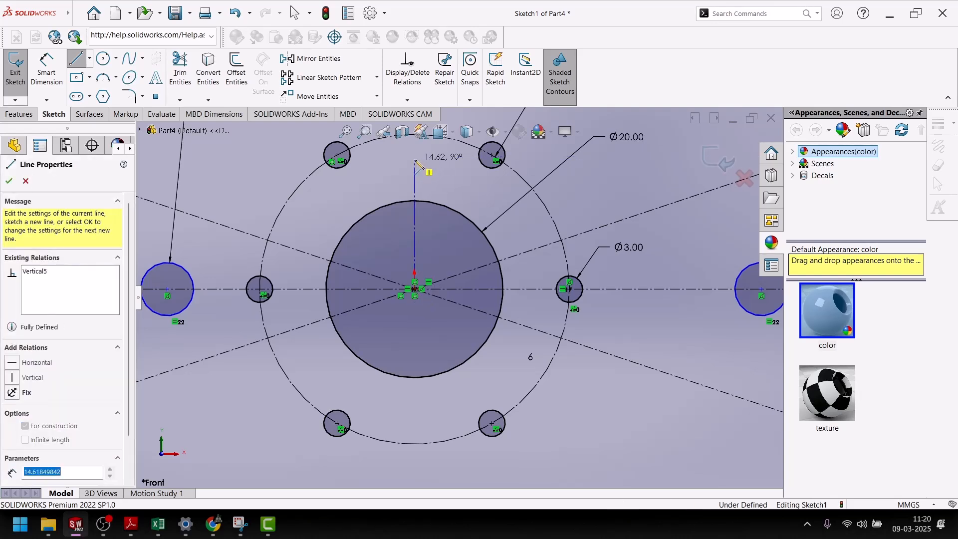
pyautogui.click(415, 160)
pyautogui.press('Escape')
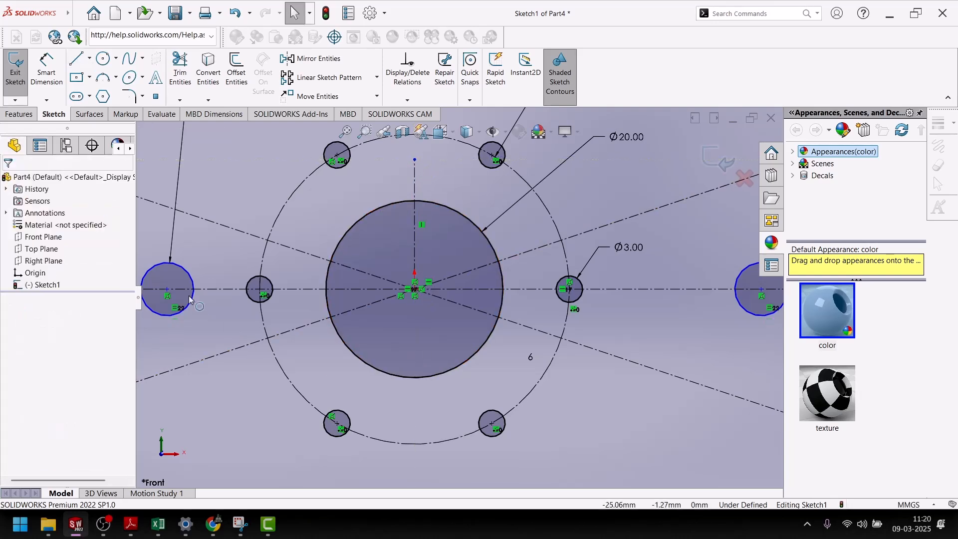
# Make the centres of the two side circles symmetric about the short vertical centerline through the origin.
pyautogui.click(167, 290)
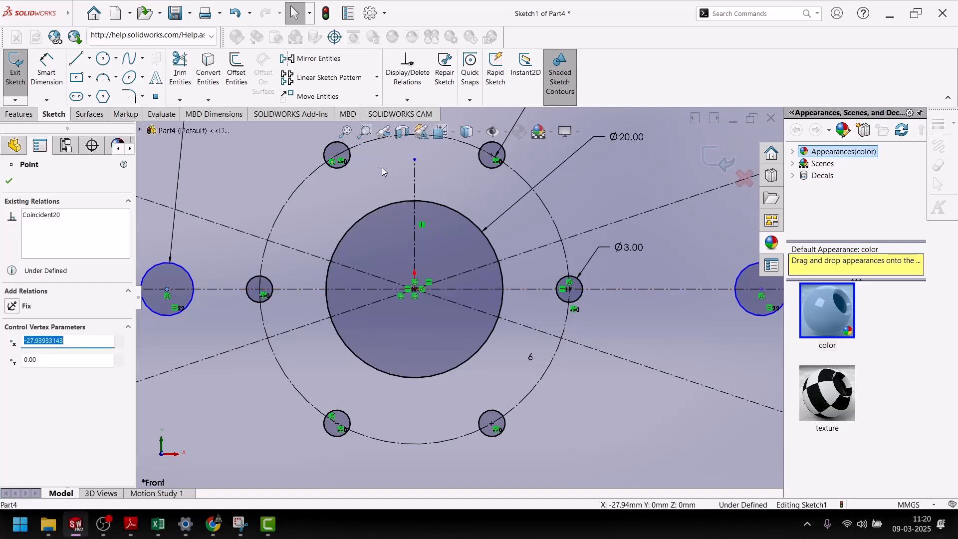
pyautogui.click(414, 184)
pyautogui.keyDown('ctrl'); pyautogui.click(762, 295); pyautogui.keyUp('ctrl')
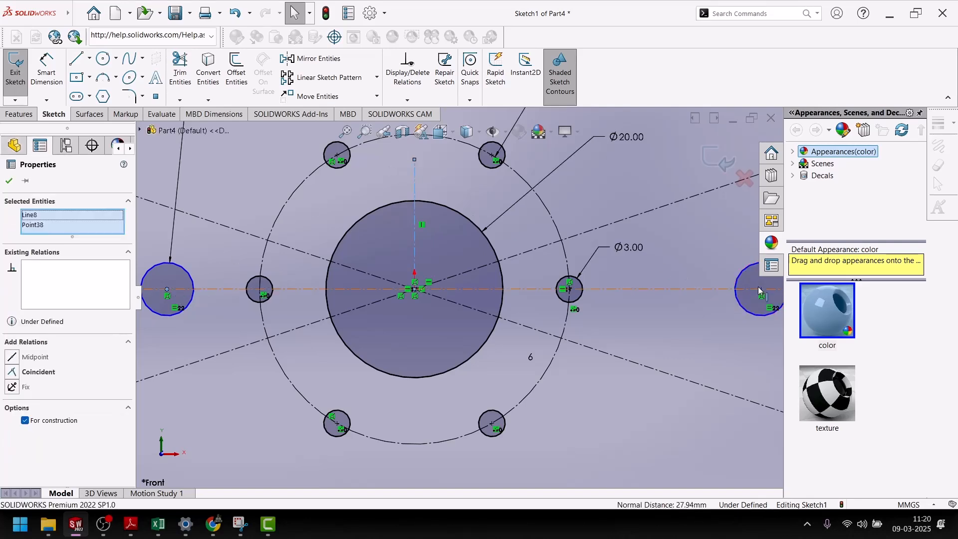
pyautogui.keyDown('ctrl'); pyautogui.click(167, 290); pyautogui.keyUp('ctrl')
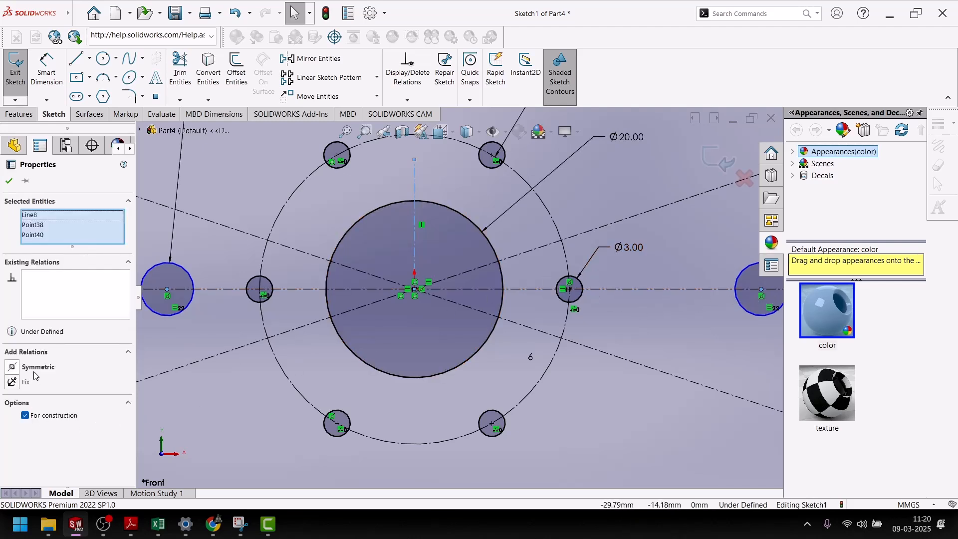
pyautogui.click(39, 367)
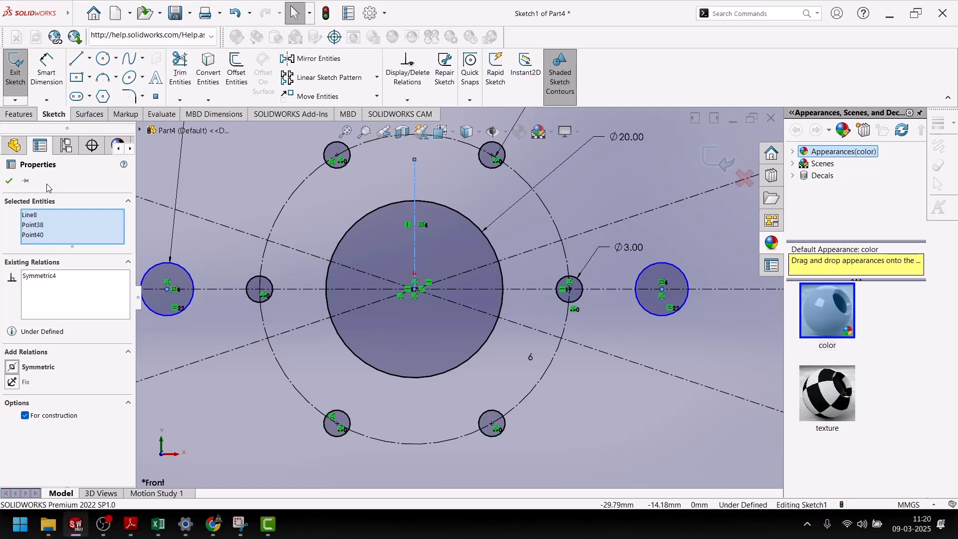
pyautogui.press('Escape')
pyautogui.scroll(5, 459, 361)
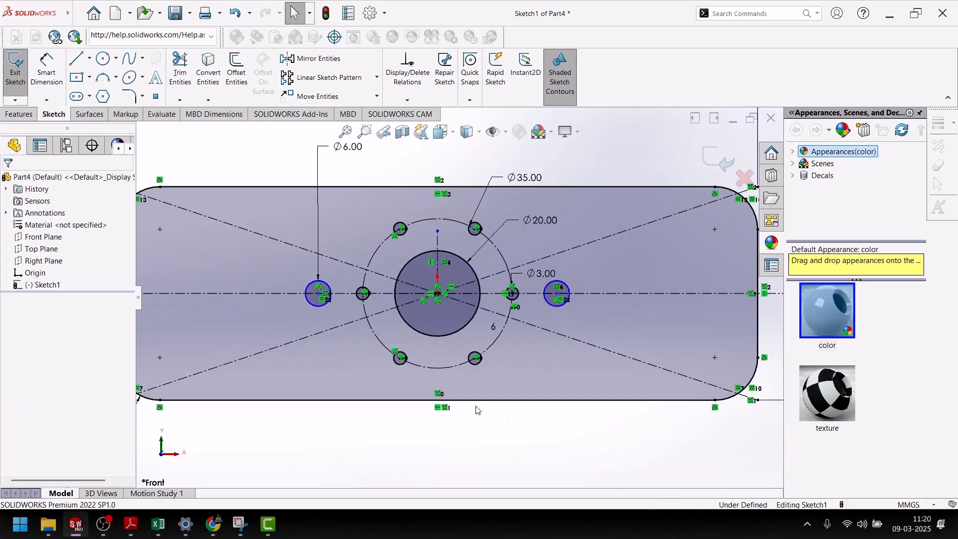
# Check the side hole spacing in the PDF drawing and dimension the negative X side circle's centre 26 mm from the vertical centerline.
pyautogui.click(131, 528)
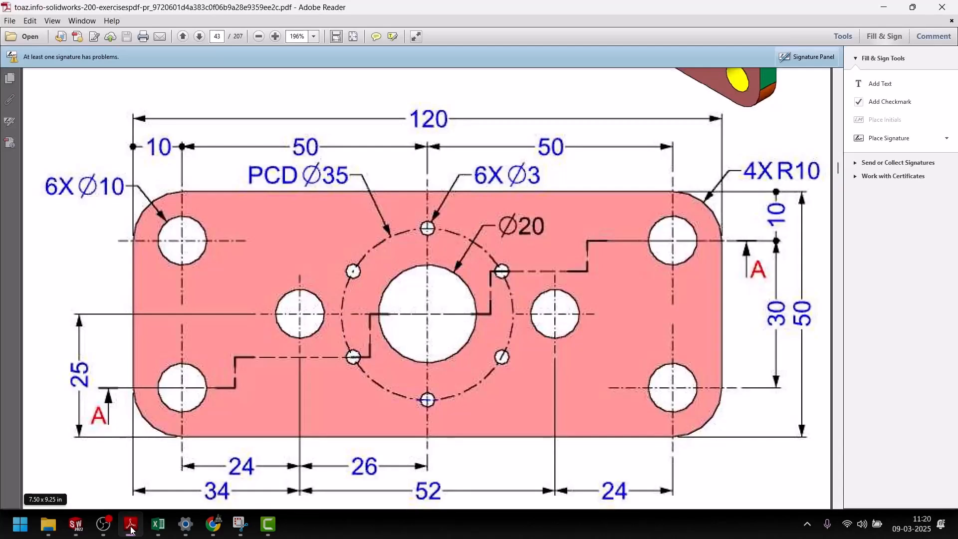
pyautogui.click(132, 528)
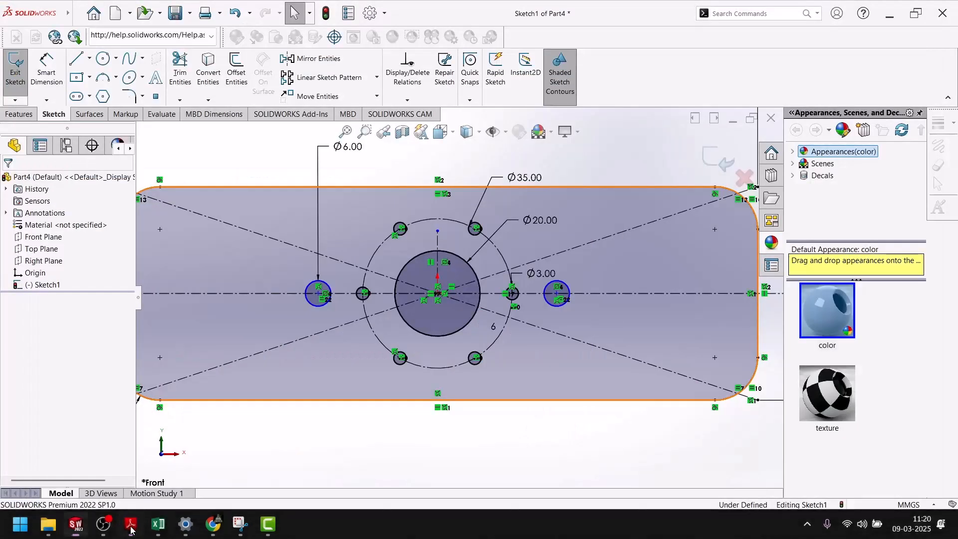
pyautogui.click(131, 528)
pyautogui.click(131, 528)
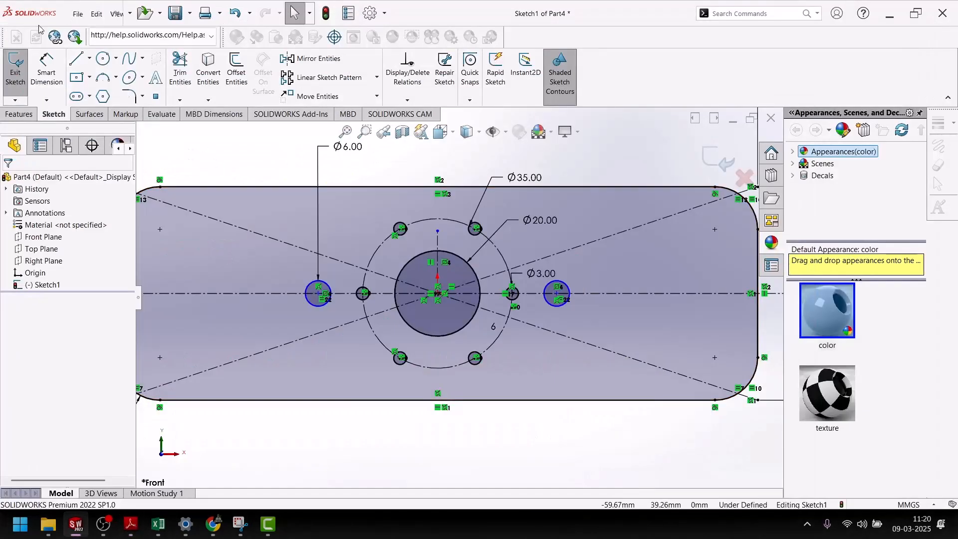
pyautogui.click(47, 67)
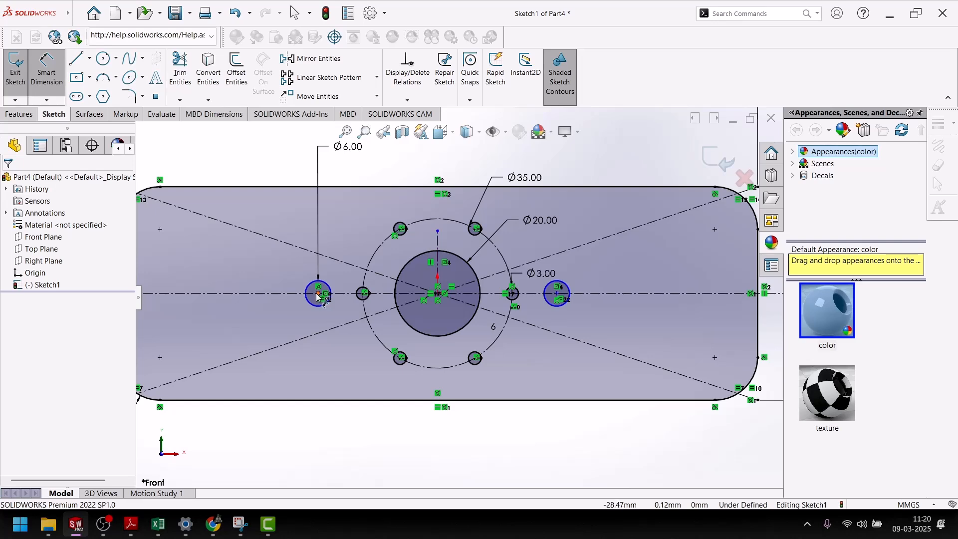
pyautogui.click(317, 295)
pyautogui.click(438, 245)
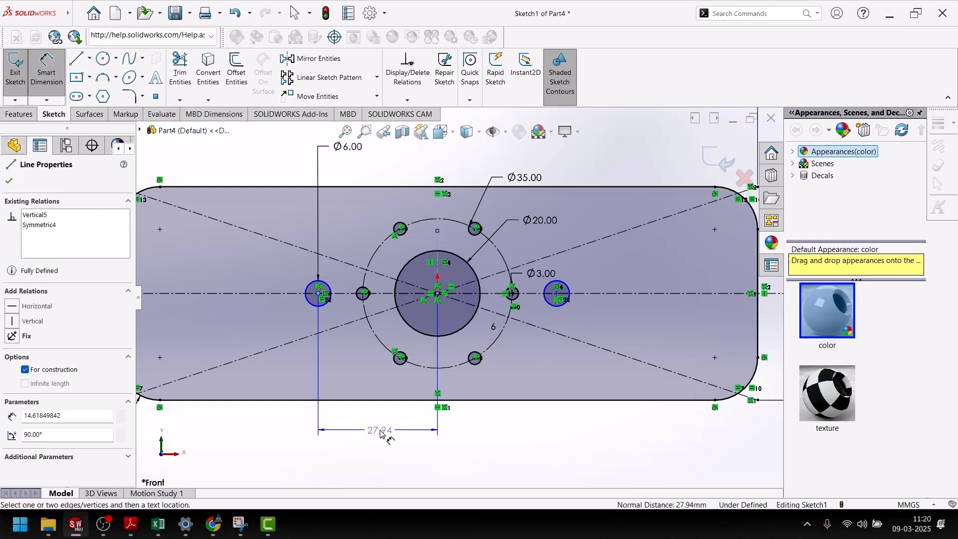
pyautogui.click(380, 430)
pyautogui.write('26')
pyautogui.press('Return')
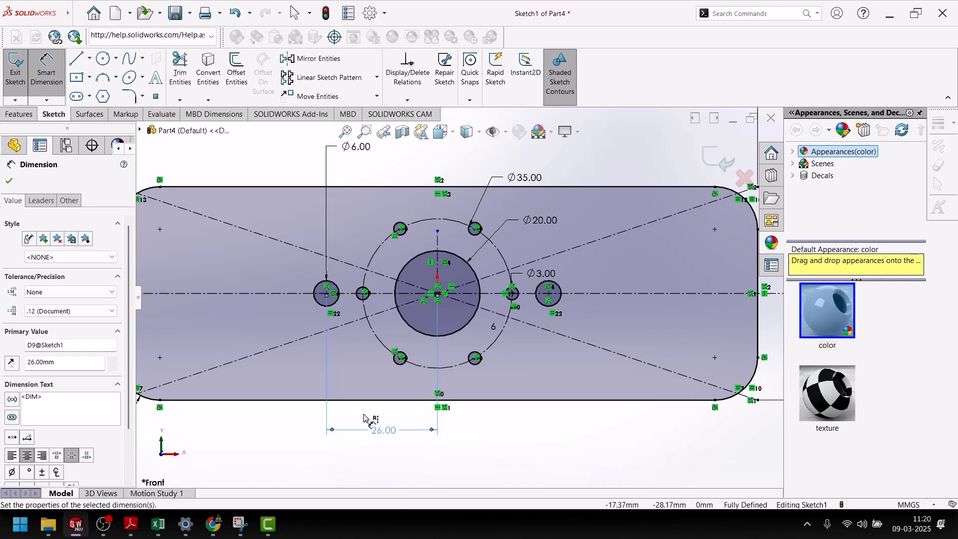
pyautogui.click(9, 180)
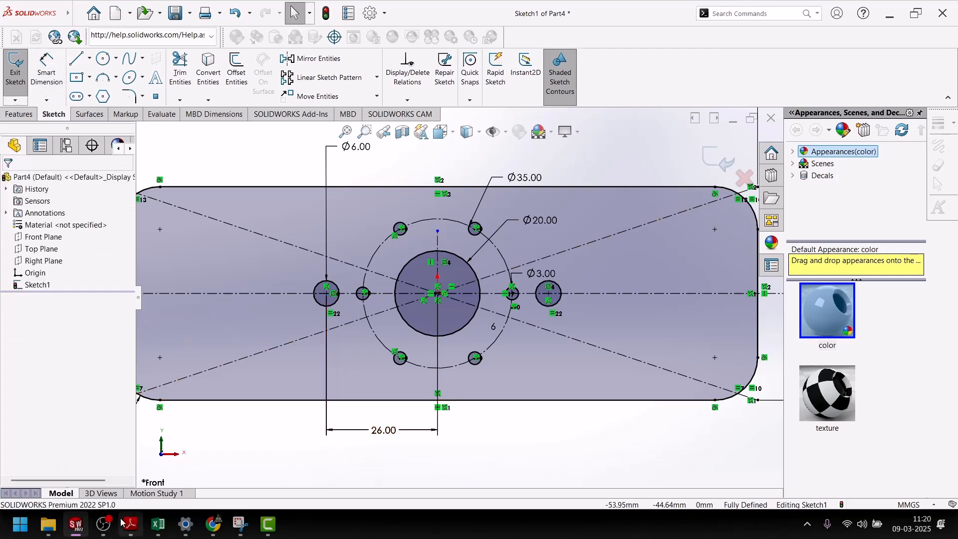
# Consult the corner hole layout in the PDF drawing and sketch a vertical construction line about 94 mm long across the plate's negative X end.
pyautogui.click(135, 532)
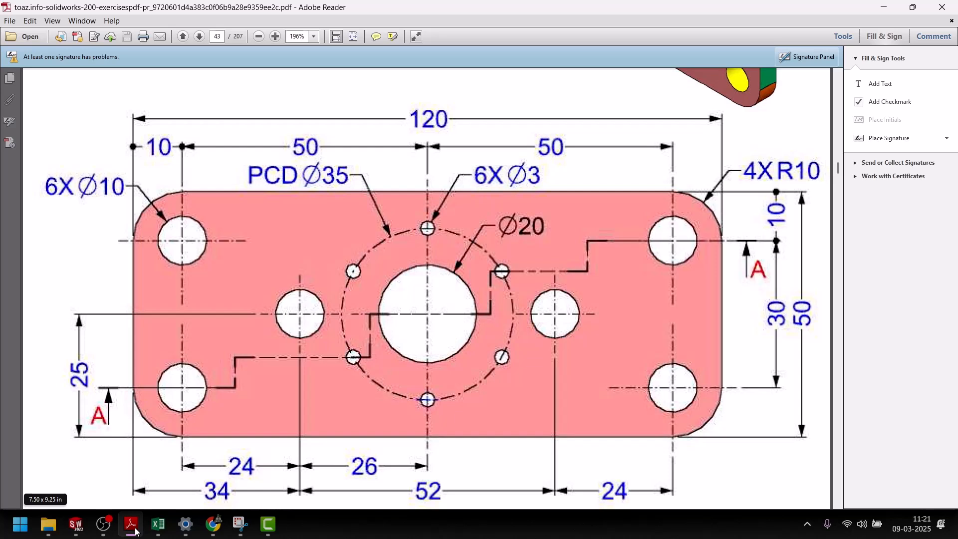
pyautogui.click(136, 530)
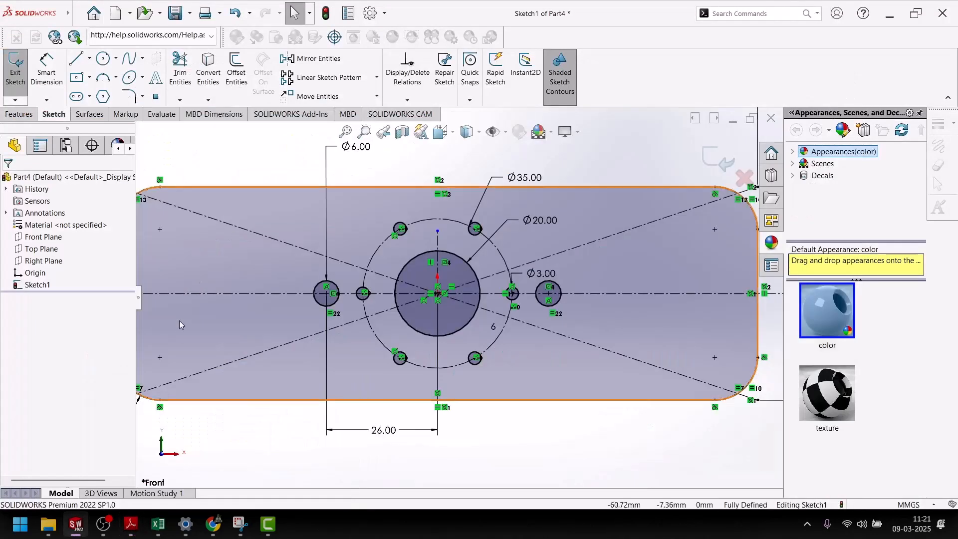
pyautogui.click(76, 58)
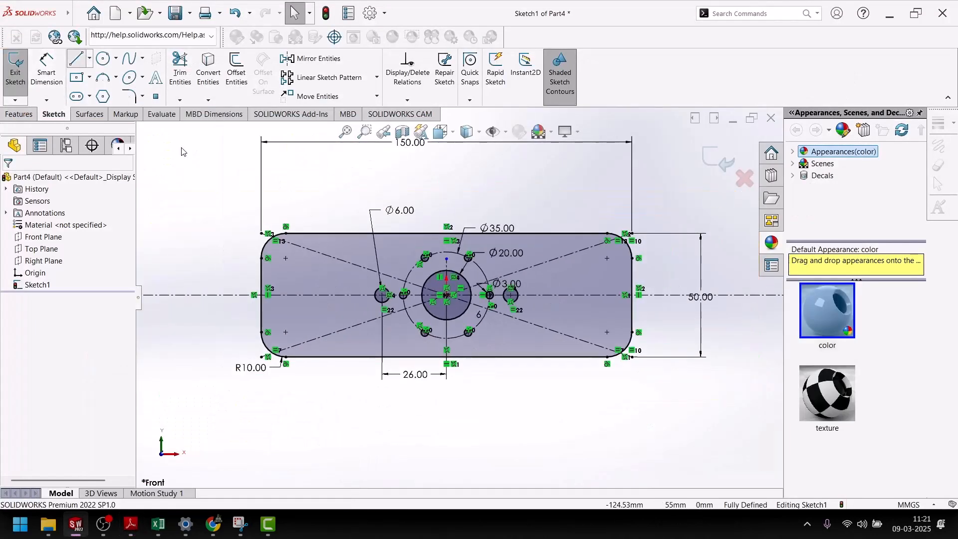
pyautogui.click(89, 58)
pyautogui.click(99, 86)
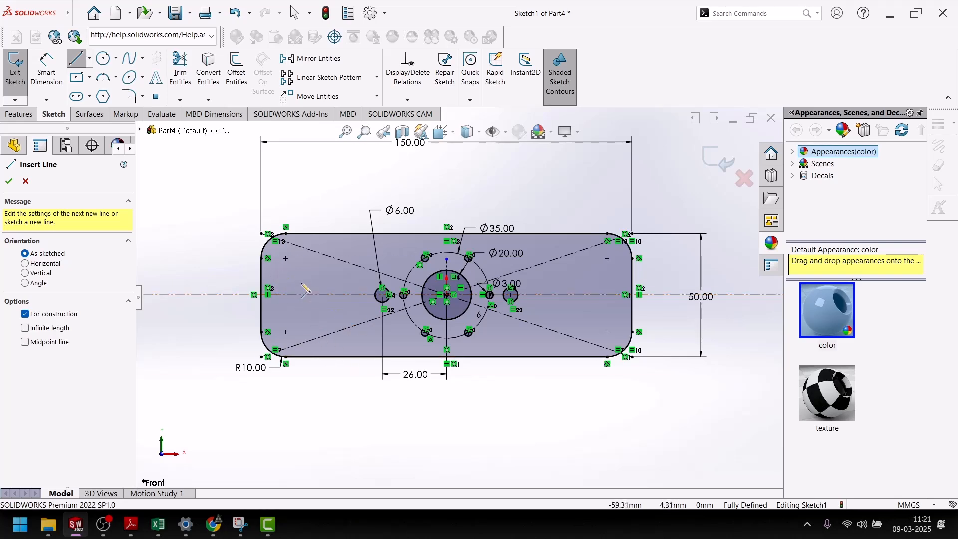
pyautogui.click(297, 175)
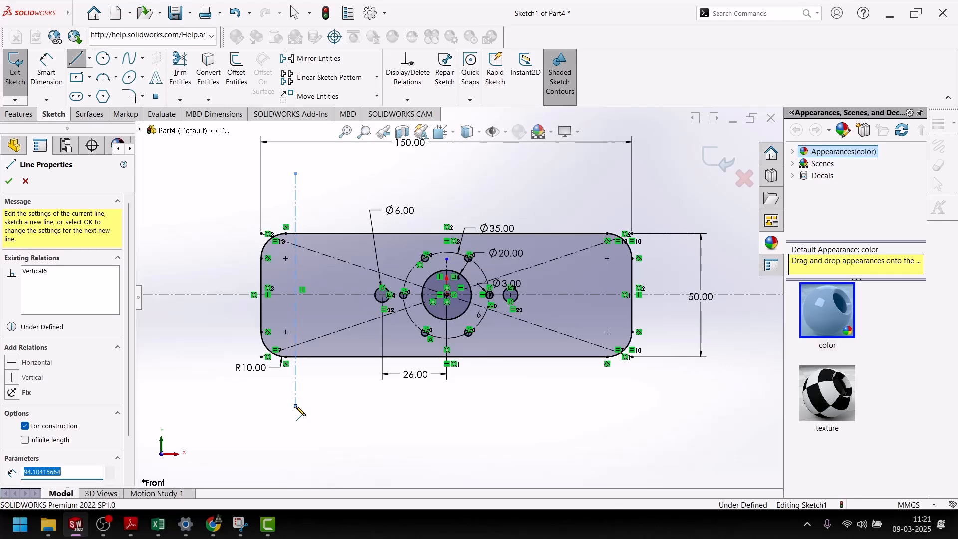
pyautogui.press('Escape')
pyautogui.press('Escape')
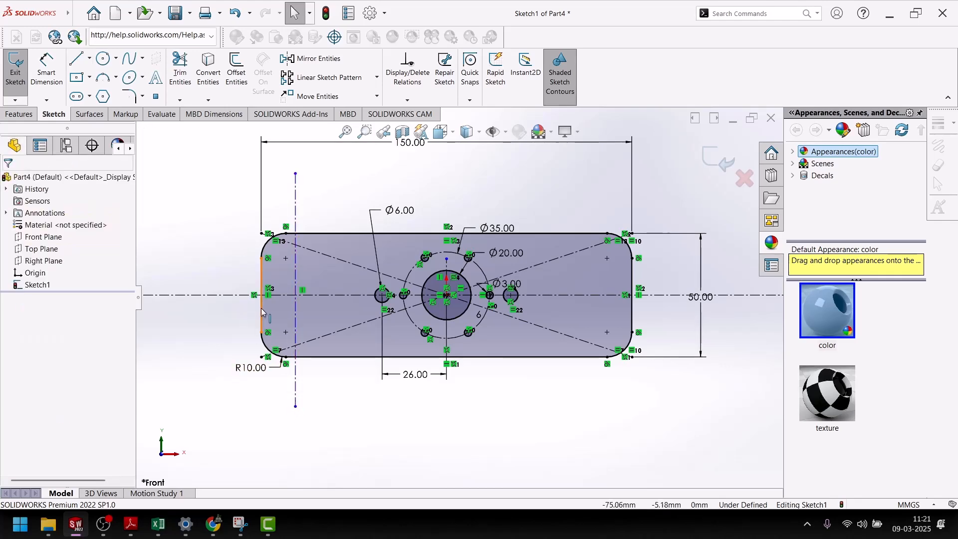
# Check the spacing between the side and corner holes in the PDF drawing and start a Smart Dimension in the sketch.
pyautogui.click(132, 529)
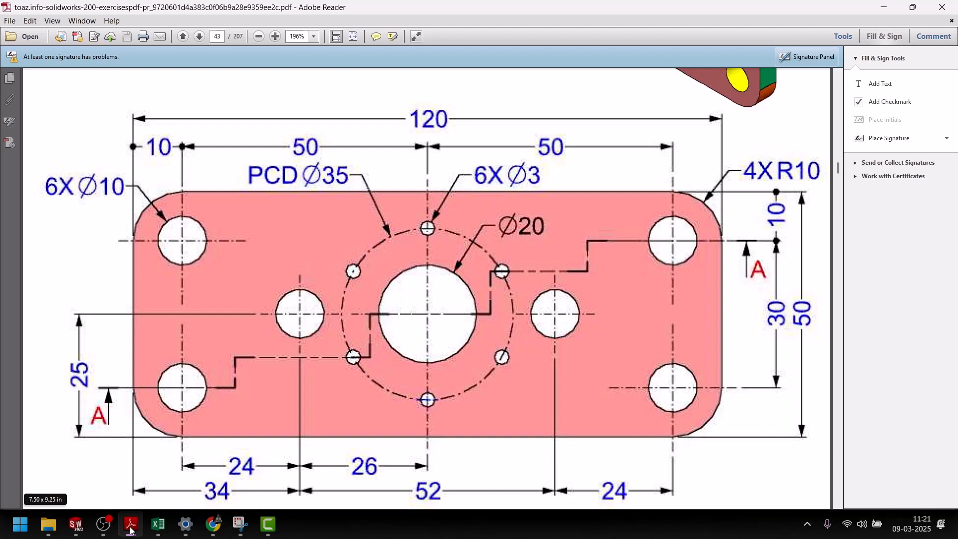
pyautogui.click(132, 530)
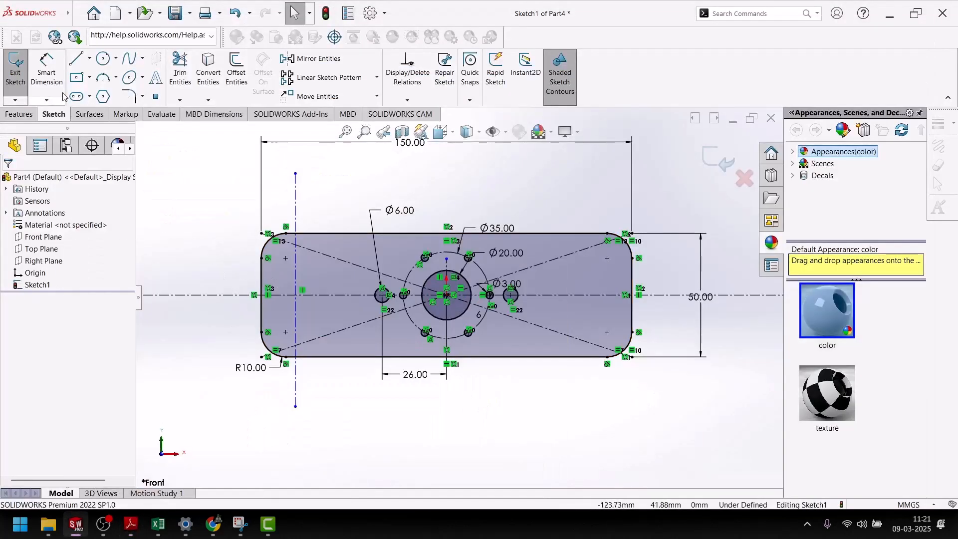
pyautogui.click(46, 67)
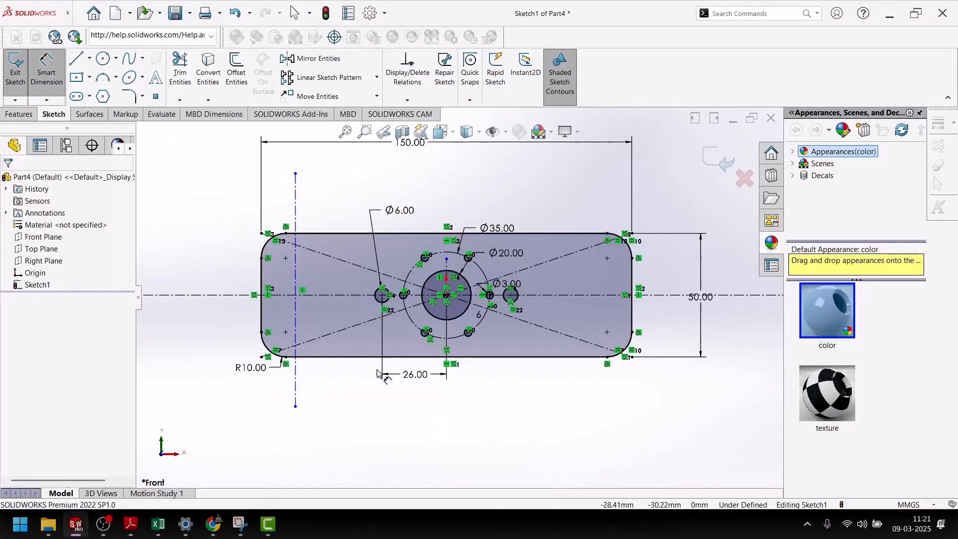
pyautogui.click(383, 364)
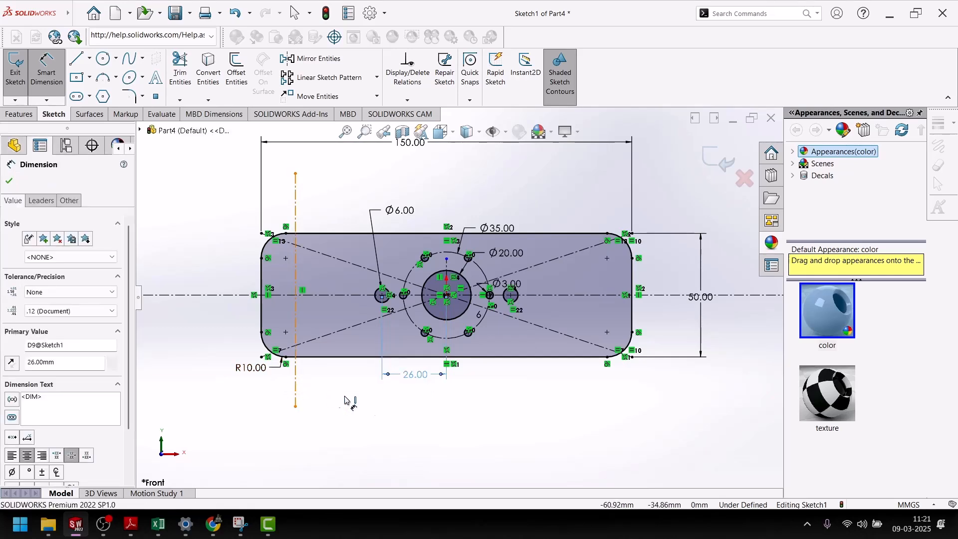
pyautogui.click(296, 382)
pyautogui.press('Escape')
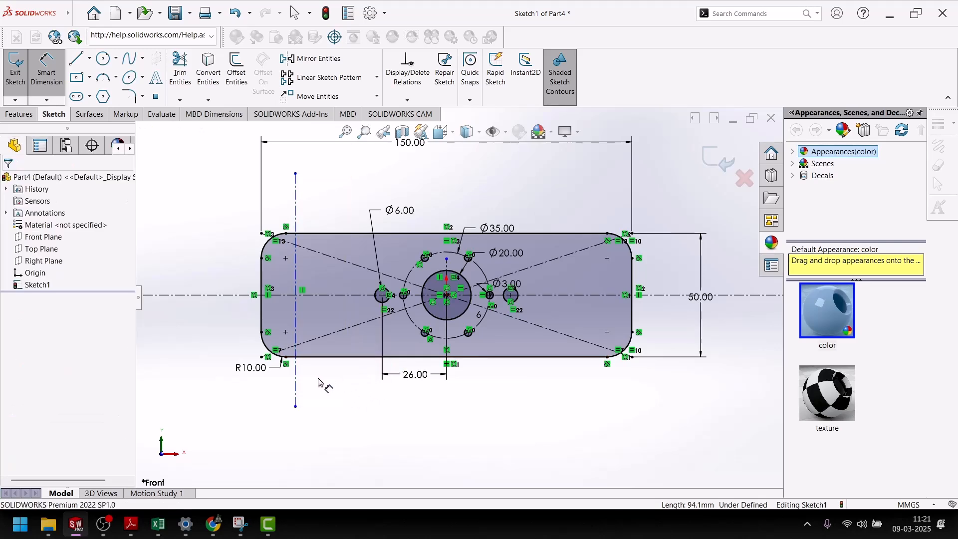
# Dimension the distance between the long vertical construction line and the negative X side circle's centre, consulting the PDF drawing.
pyautogui.click(296, 381)
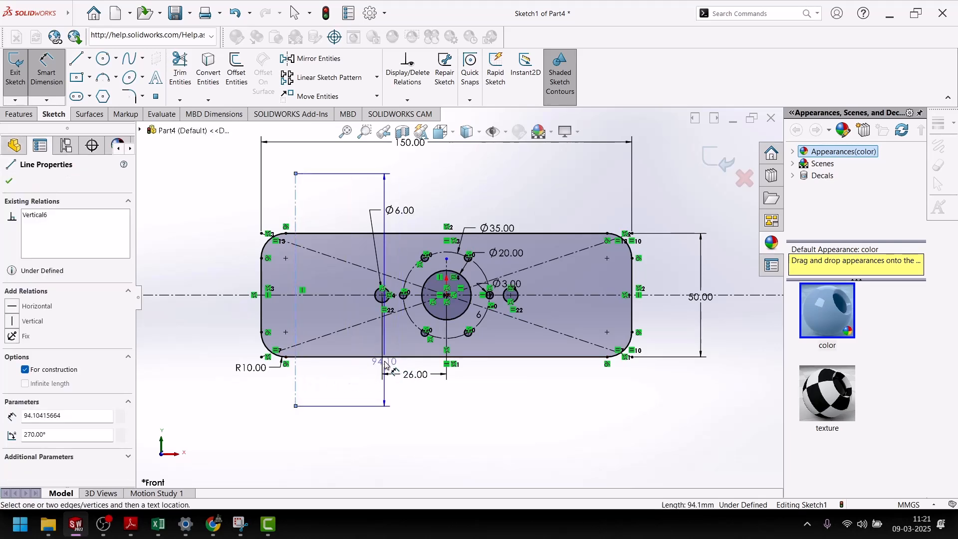
pyautogui.scroll(-5, 386, 364)
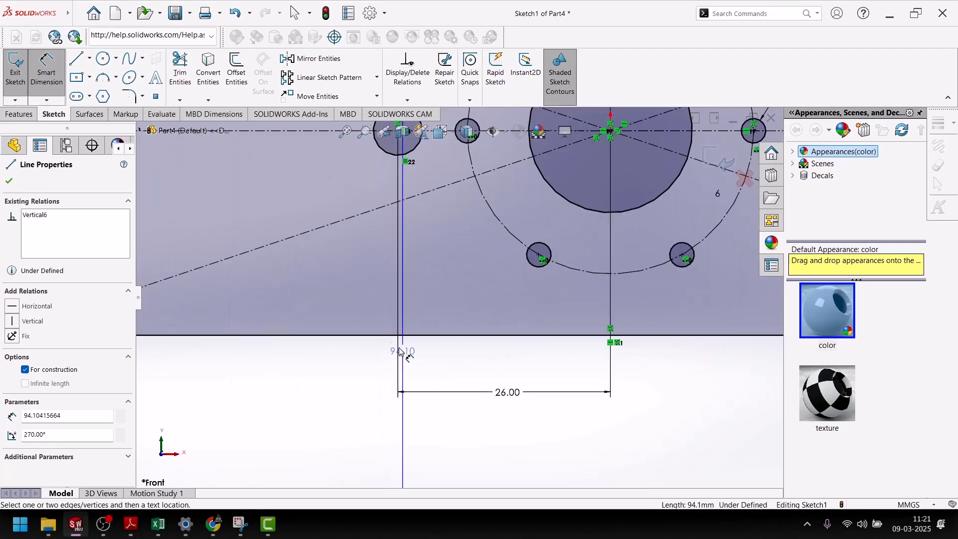
pyautogui.scroll(4, 400, 357)
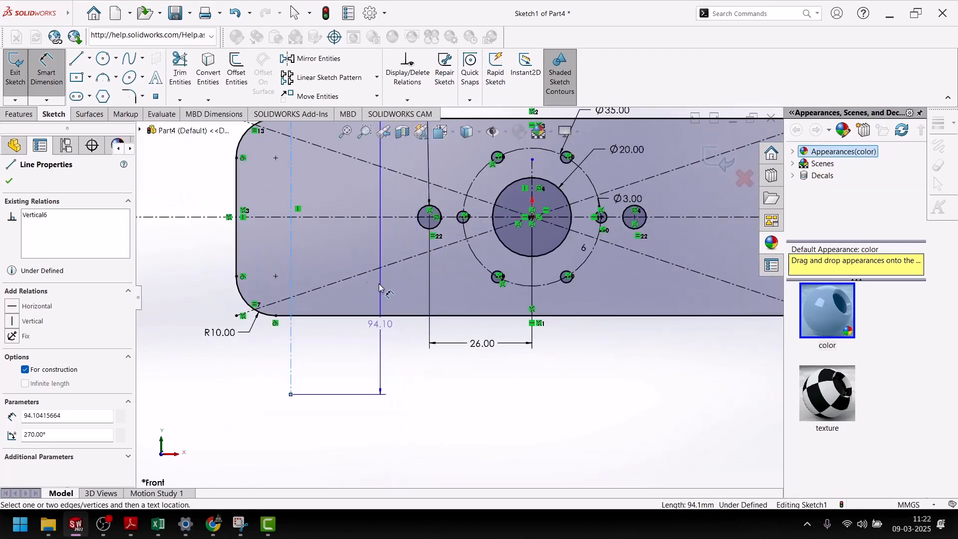
pyautogui.click(430, 217)
pyautogui.click(367, 375)
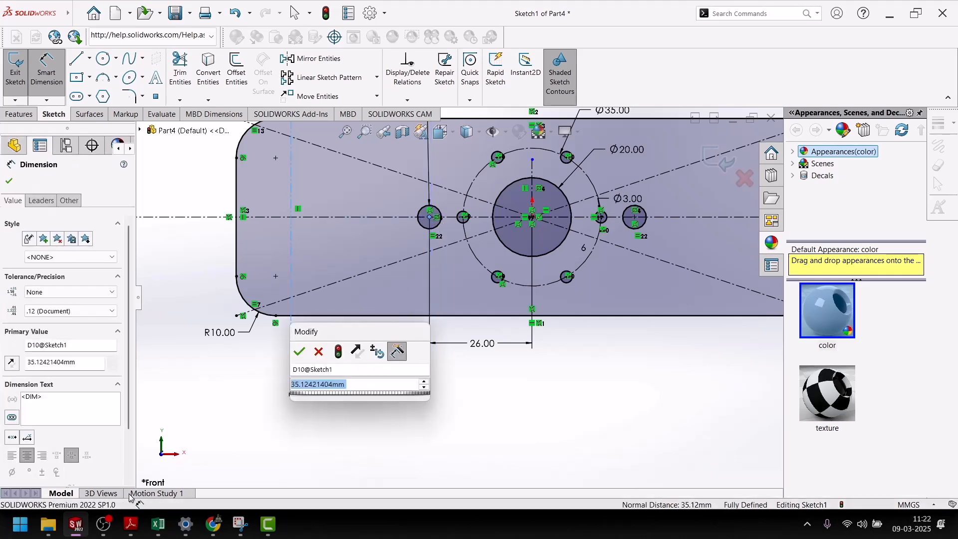
pyautogui.click(132, 526)
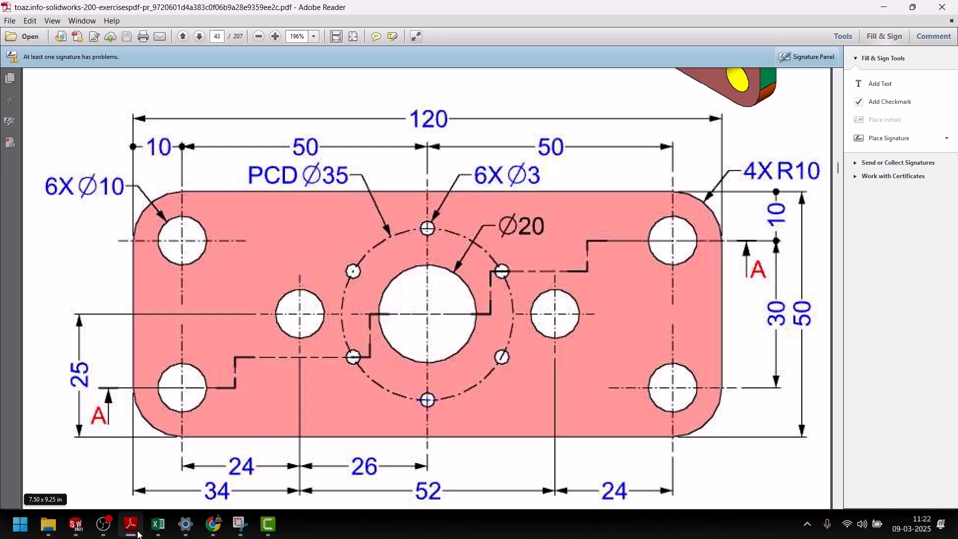
pyautogui.click(139, 534)
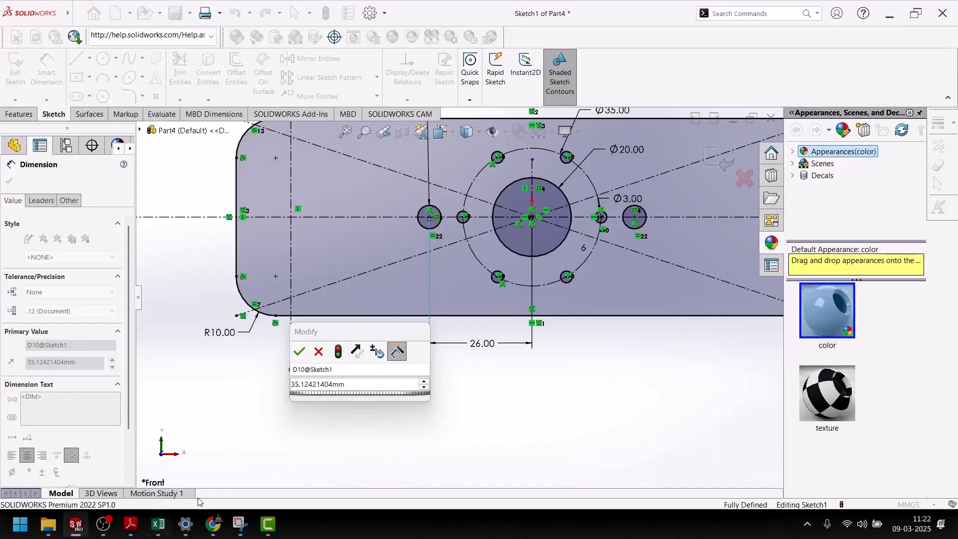
pyautogui.click(300, 352)
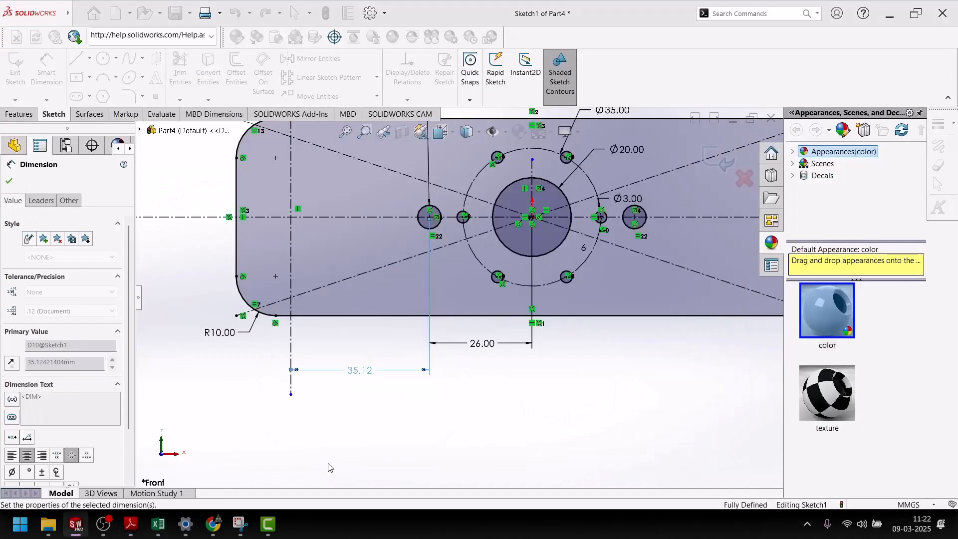
# Recheck the PDF drawing and set the distance between the long vertical construction line and the side circle's centre to 24 mm.
pyautogui.scroll(3, 335, 394)
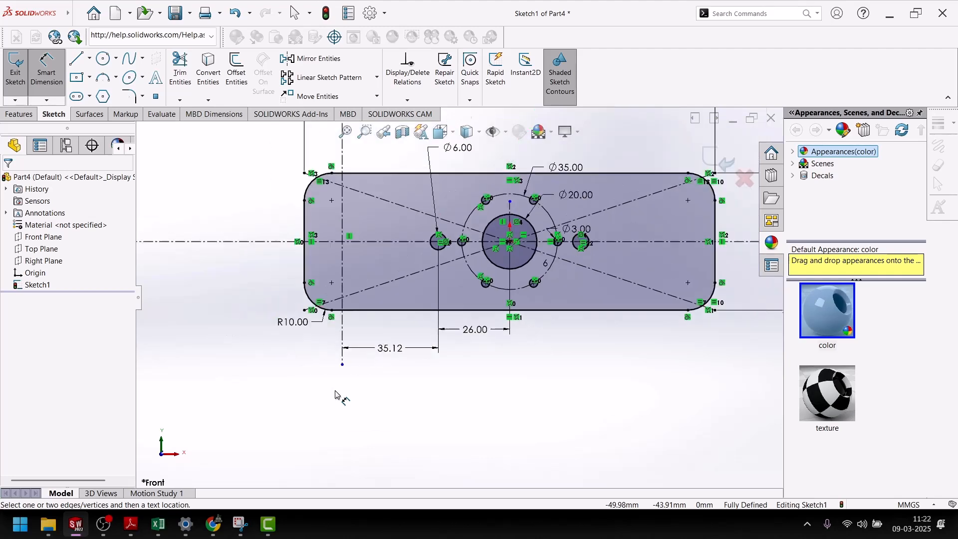
pyautogui.scroll(2, 367, 341)
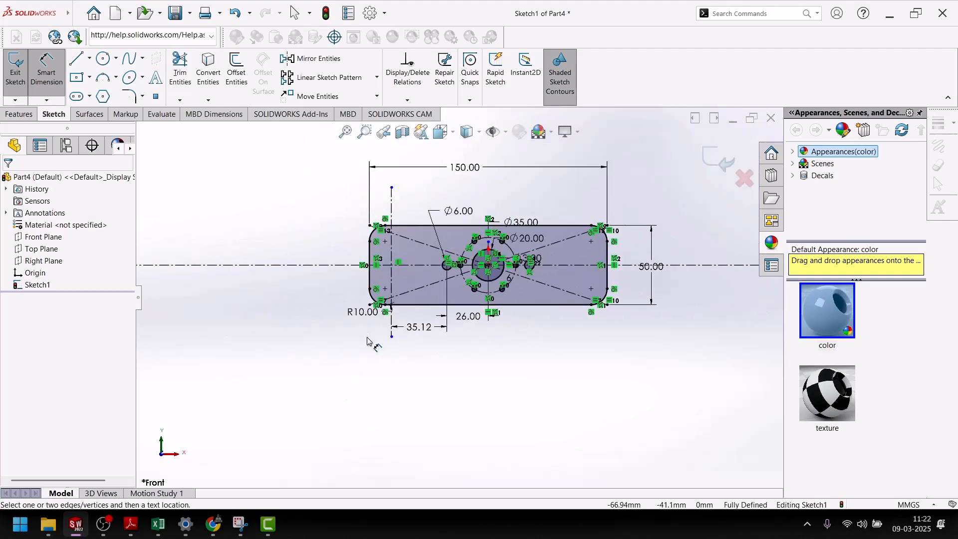
pyautogui.scroll(-1, 300, 364)
pyautogui.click(130, 525)
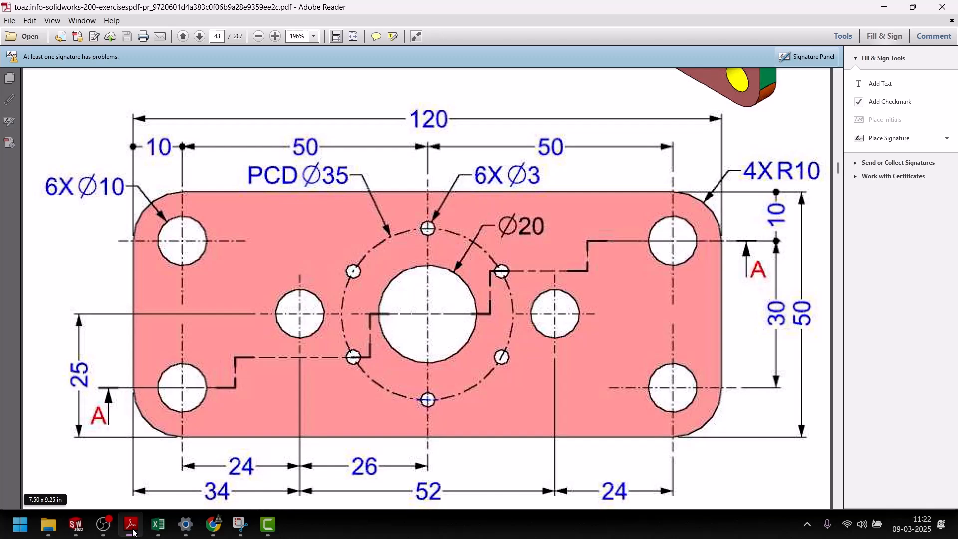
pyautogui.click(132, 530)
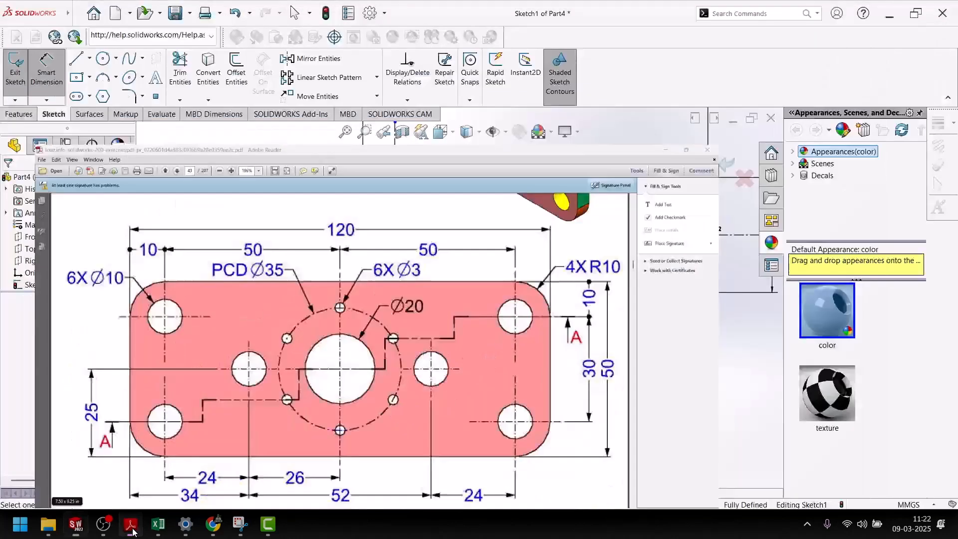
pyautogui.doubleClick(440, 325)
pyautogui.write('24')
pyautogui.press('Return')
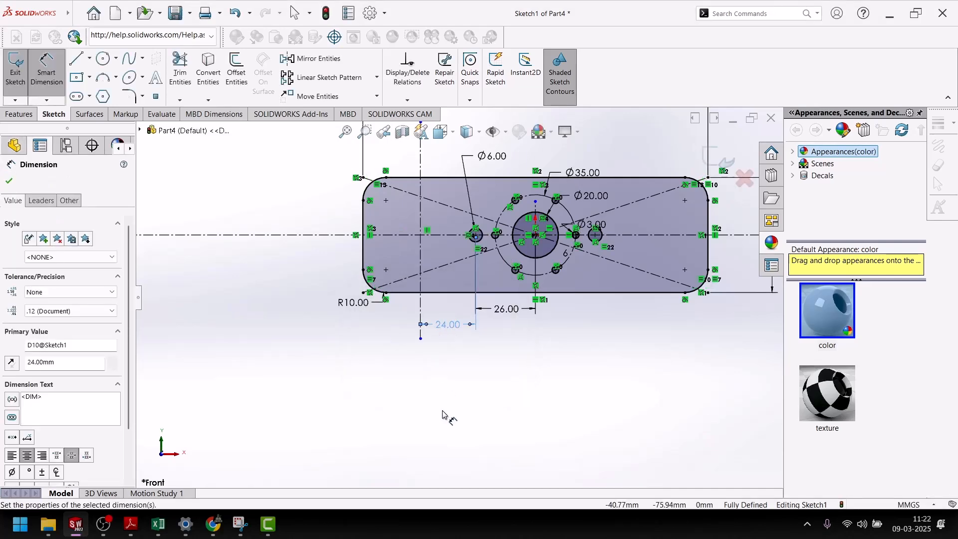
# Set the plate's overall length to 120 mm.
pyautogui.scroll(6, 444, 412)
pyautogui.scroll(-4, 486, 205)
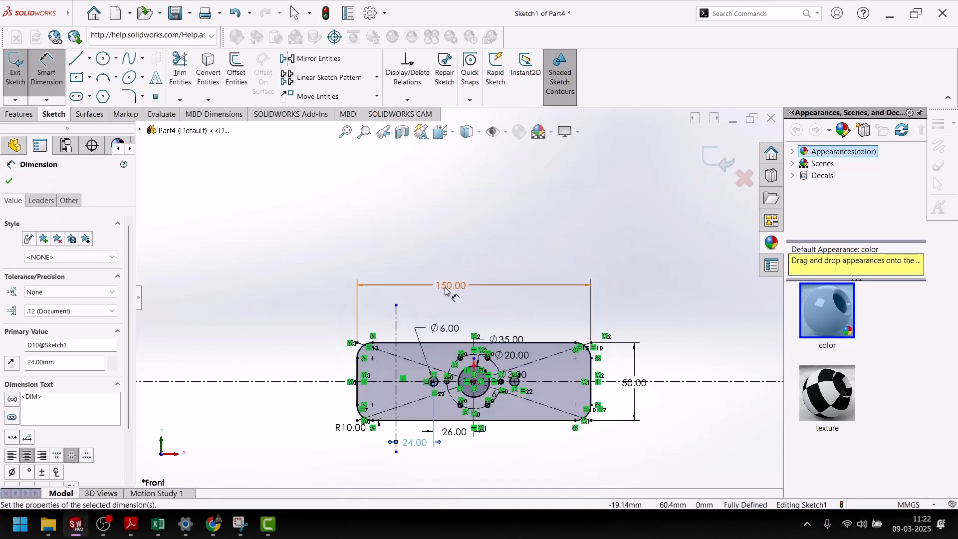
pyautogui.doubleClick(449, 286)
pyautogui.write('1020')
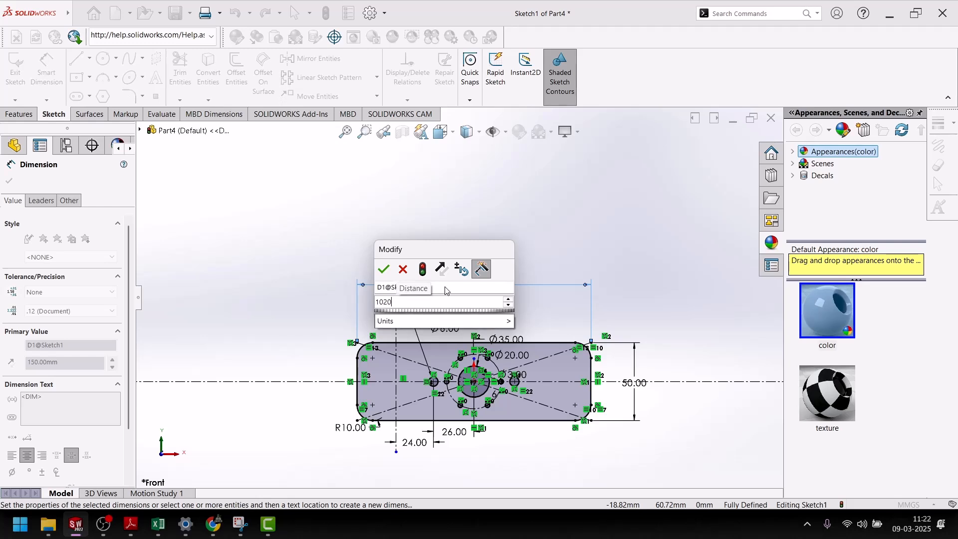
pyautogui.press('BackSpace')
pyautogui.press('BackSpace')
pyautogui.press('BackSpace')
pyautogui.press('BackSpace')
pyautogui.write('120')
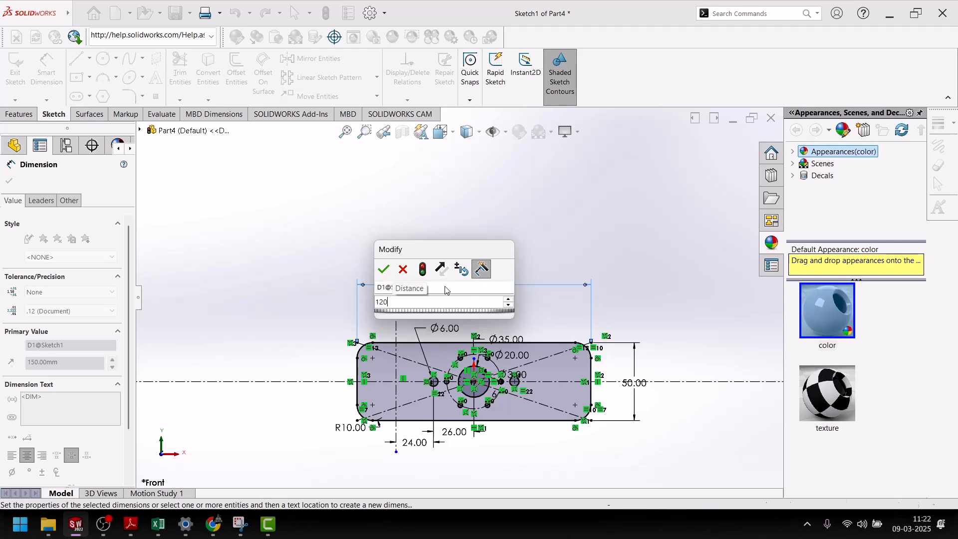
pyautogui.press('Return')
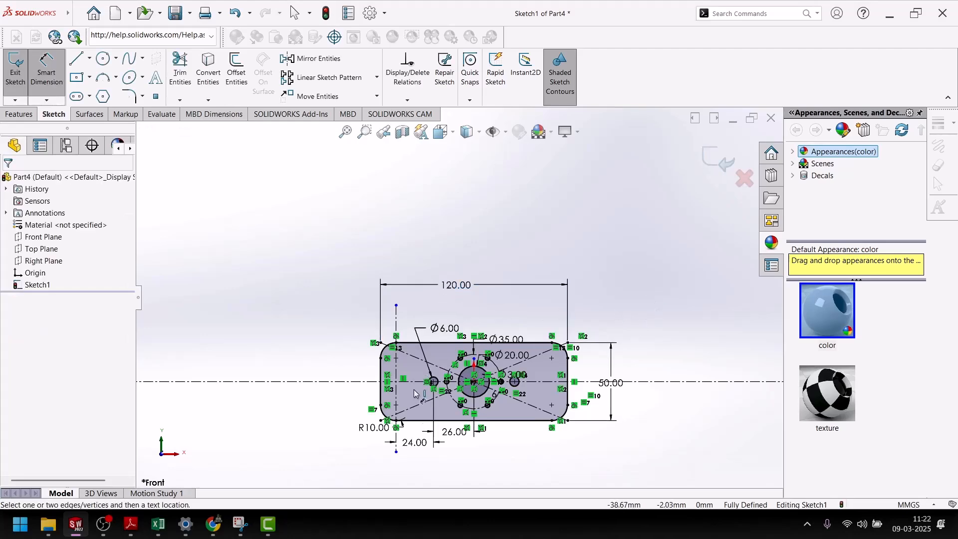
# Consult the PDF drawing and sketch a horizontal construction line about 34 mm long across the vertical one near the plate's upper negative X corner.
pyautogui.scroll(-3, 412, 418)
pyautogui.scroll(-1, 404, 297)
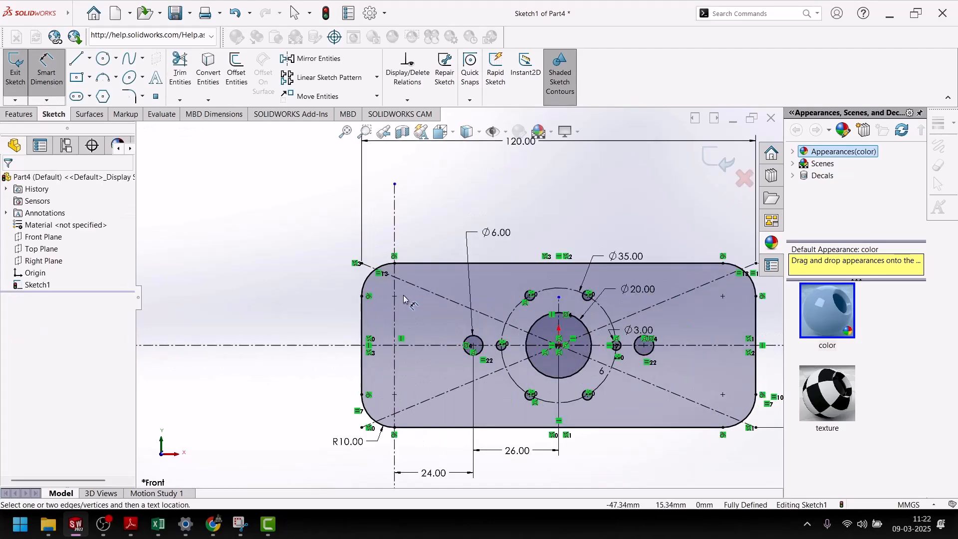
pyautogui.scroll(-3, 391, 303)
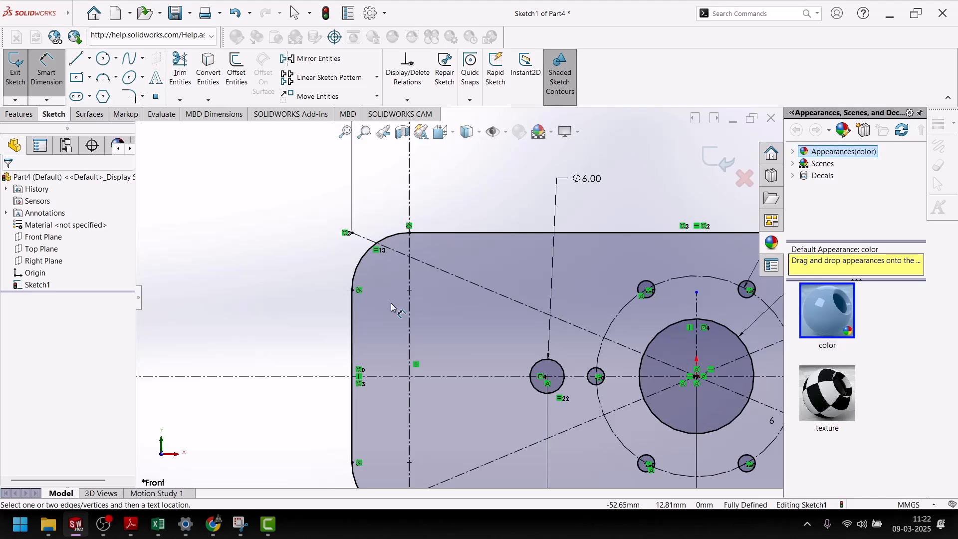
pyautogui.scroll(1, 391, 303)
pyautogui.click(130, 524)
pyautogui.click(131, 524)
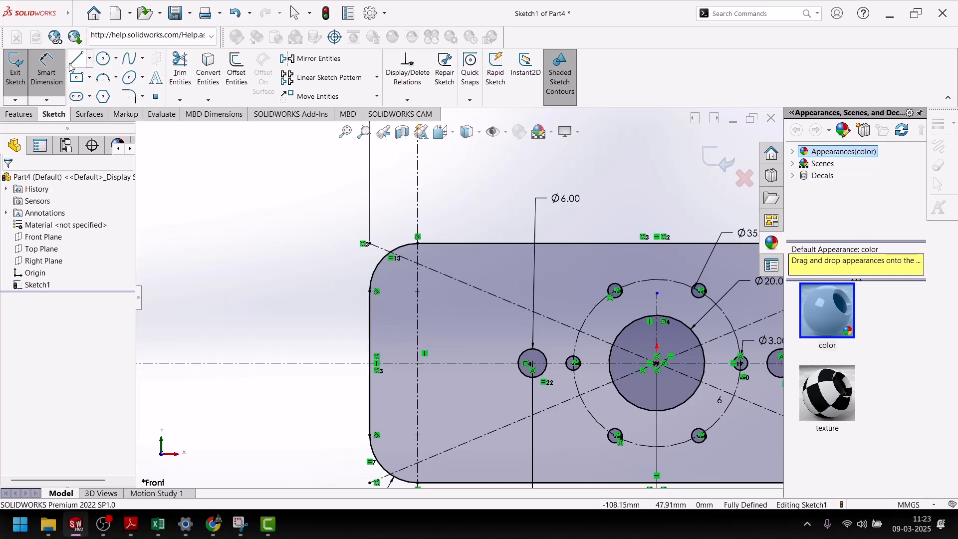
pyautogui.click(88, 57)
pyautogui.click(92, 88)
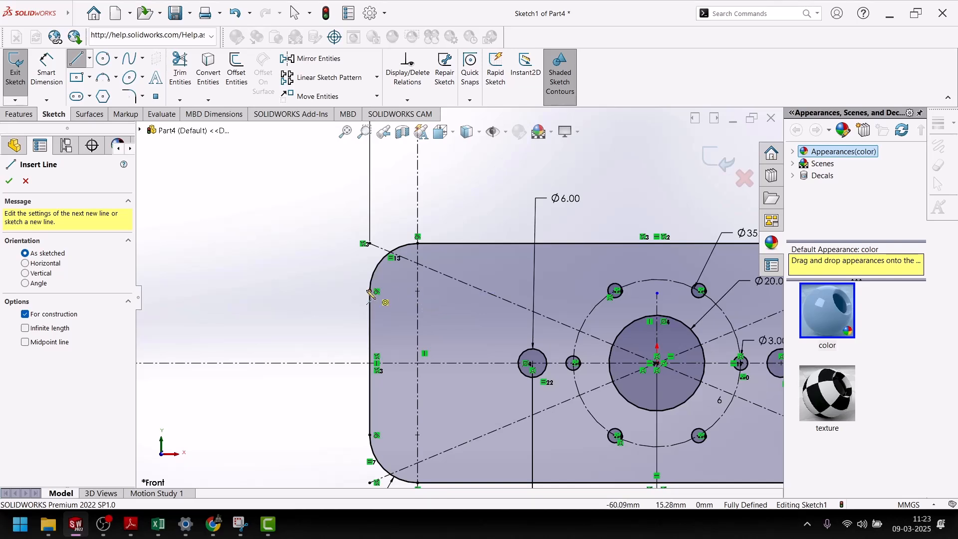
pyautogui.click(305, 303)
pyautogui.scroll(3, 457, 296)
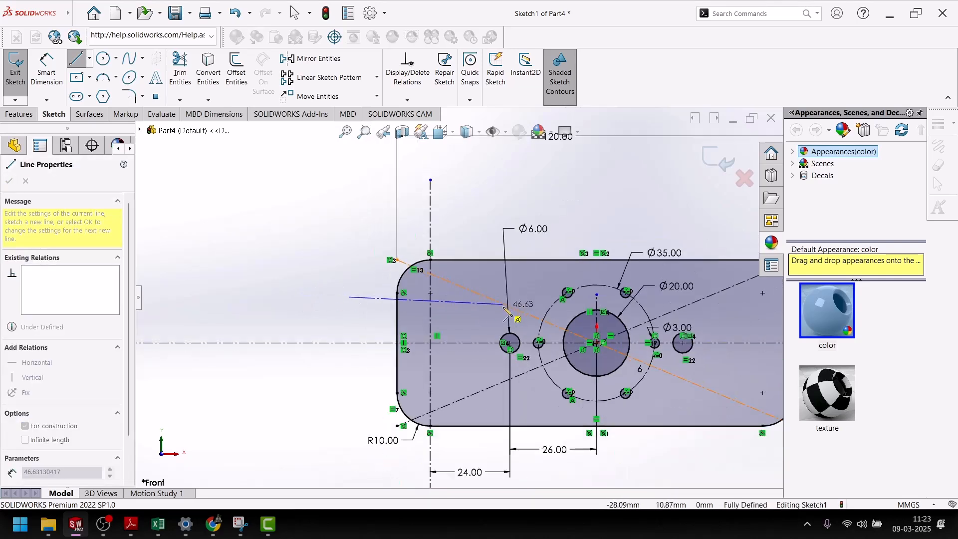
pyautogui.click(463, 297)
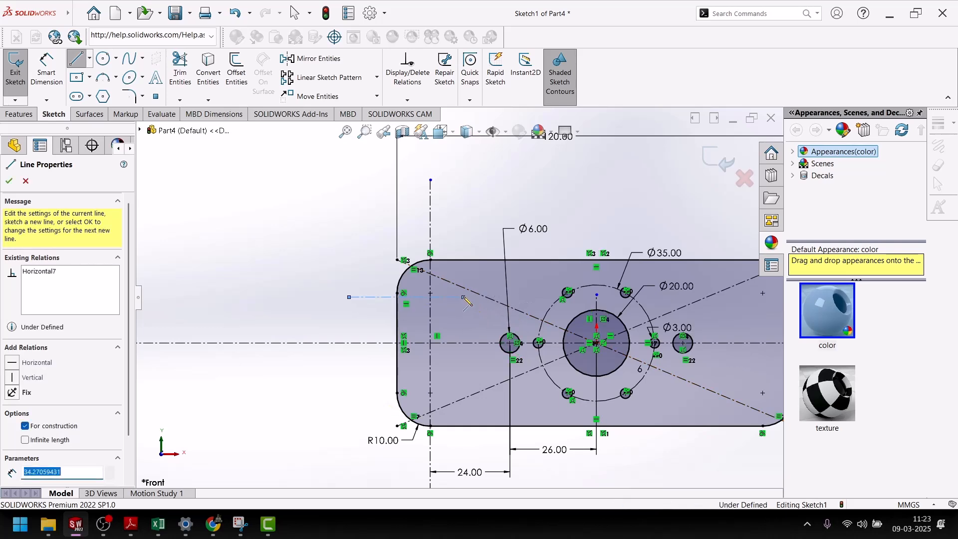
pyautogui.press('Escape')
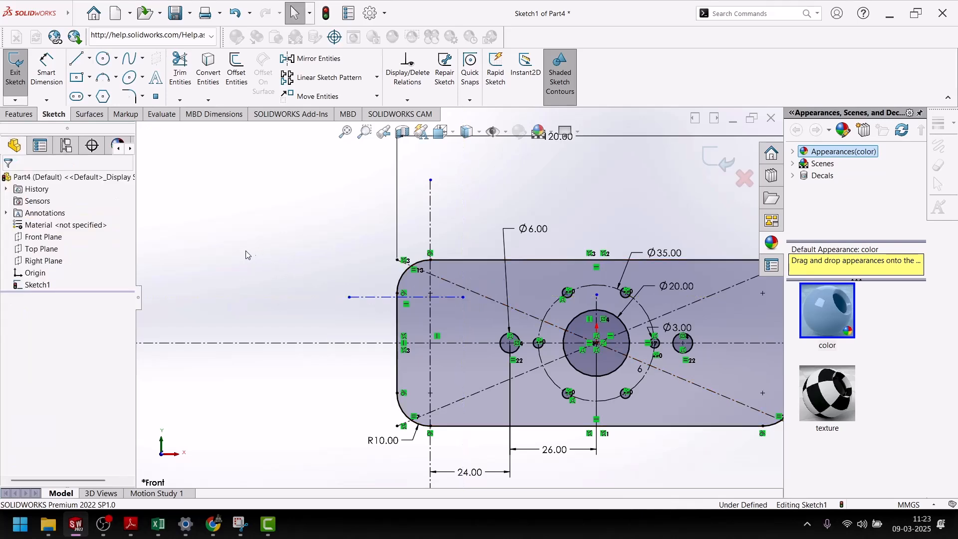
# Dimension the short horizontal construction line 10 mm below the plate's upper edge.
pyautogui.click(47, 73)
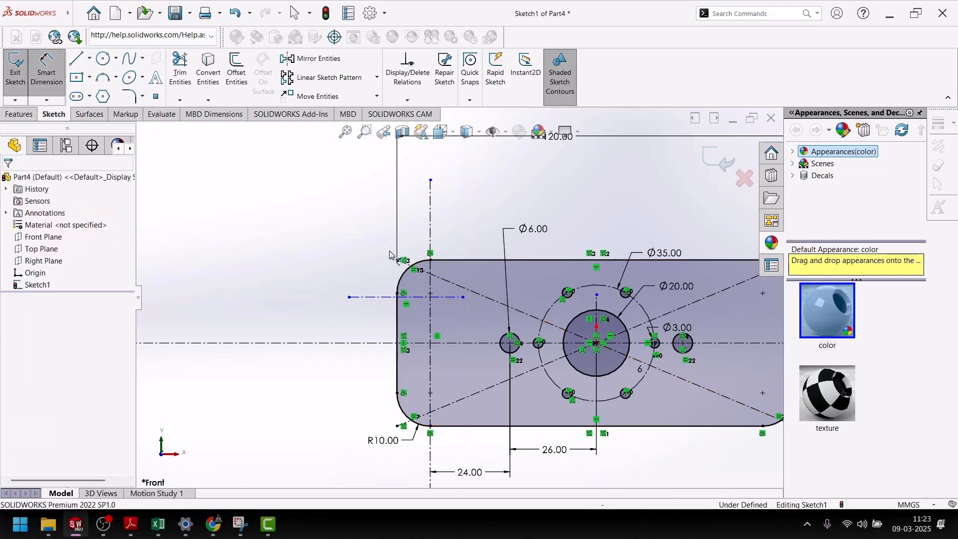
pyautogui.click(479, 265)
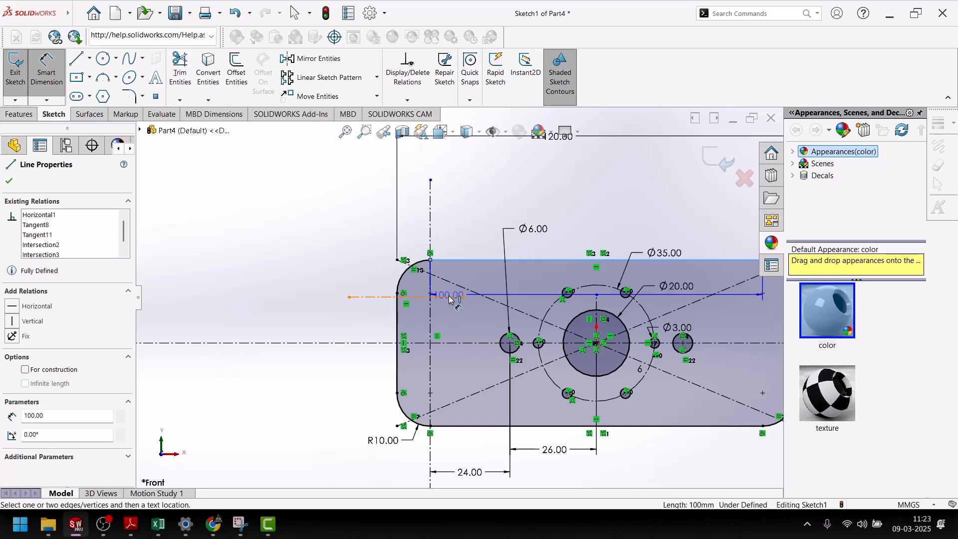
pyautogui.click(452, 298)
pyautogui.click(329, 282)
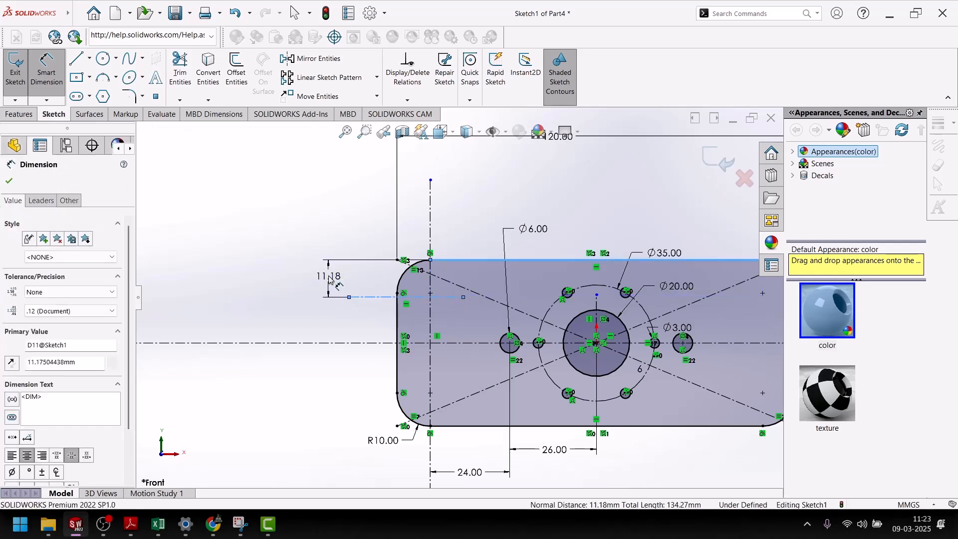
pyautogui.write('10')
pyautogui.press('Return')
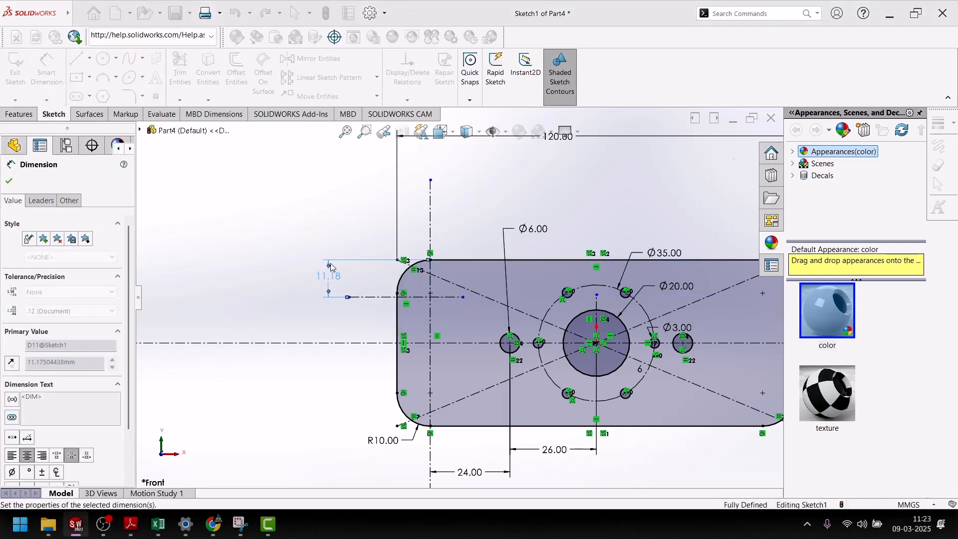
pyautogui.click(295, 307)
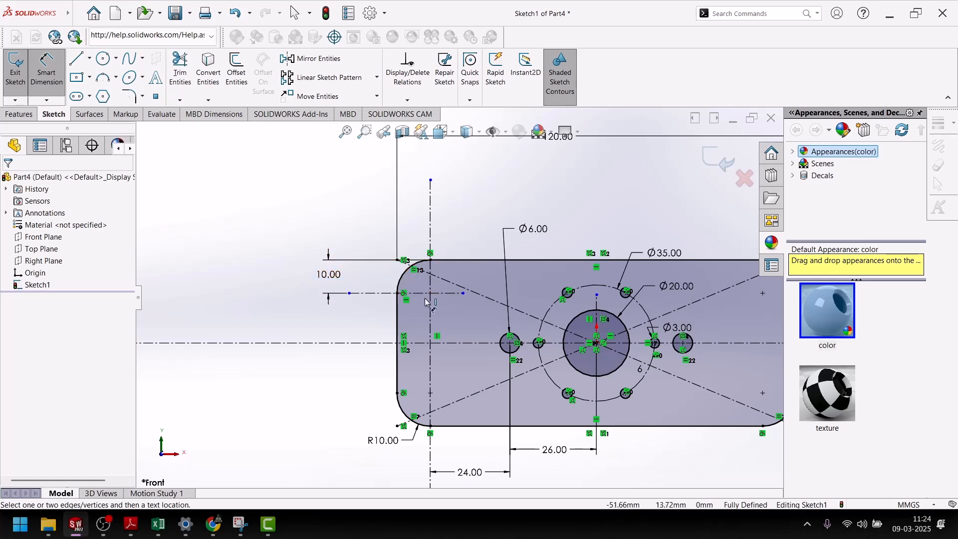
# Sketch a circle about 6 mm in diameter where the short horizontal and long vertical construction lines cross near the plate's upper negative X corner.
pyautogui.scroll(-3, 434, 298)
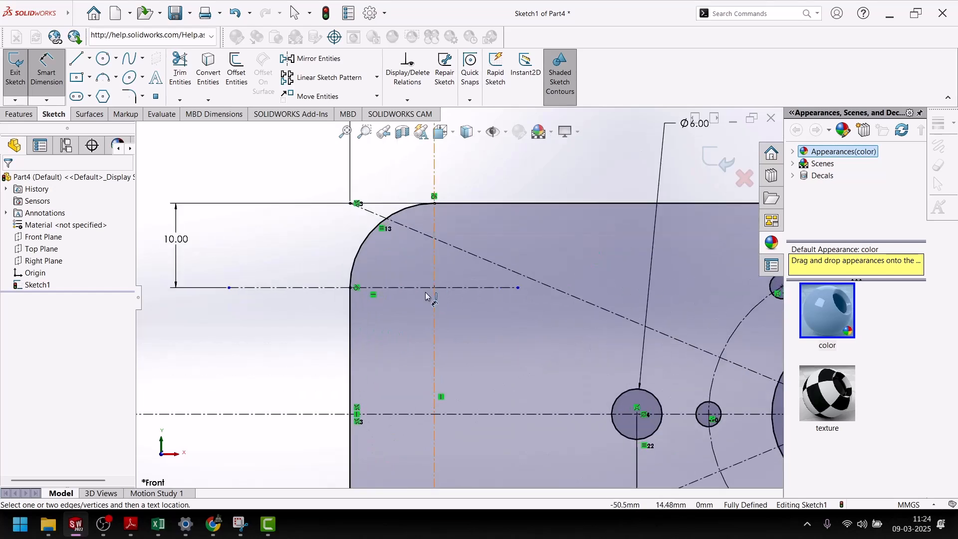
pyautogui.click(103, 60)
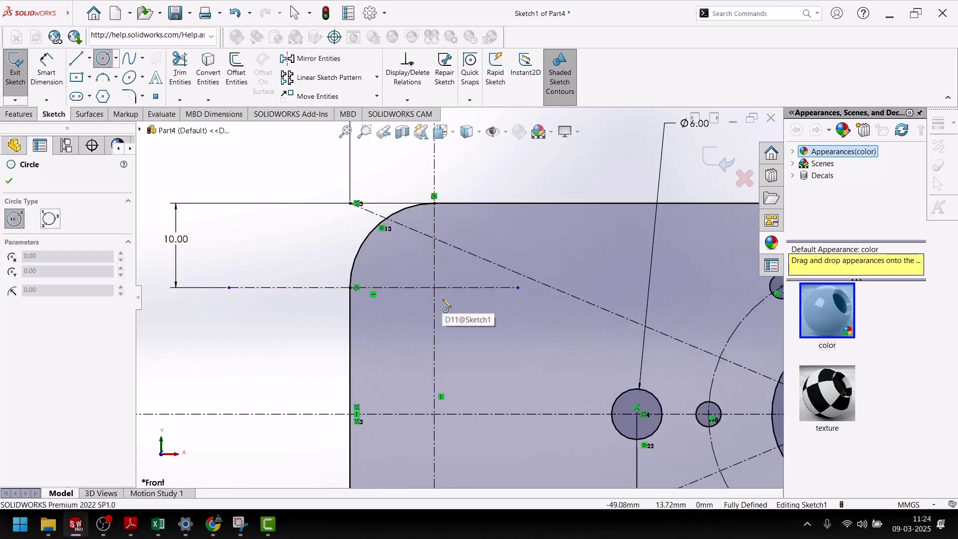
pyautogui.moveTo(434, 288); pyautogui.dragTo(460, 305)
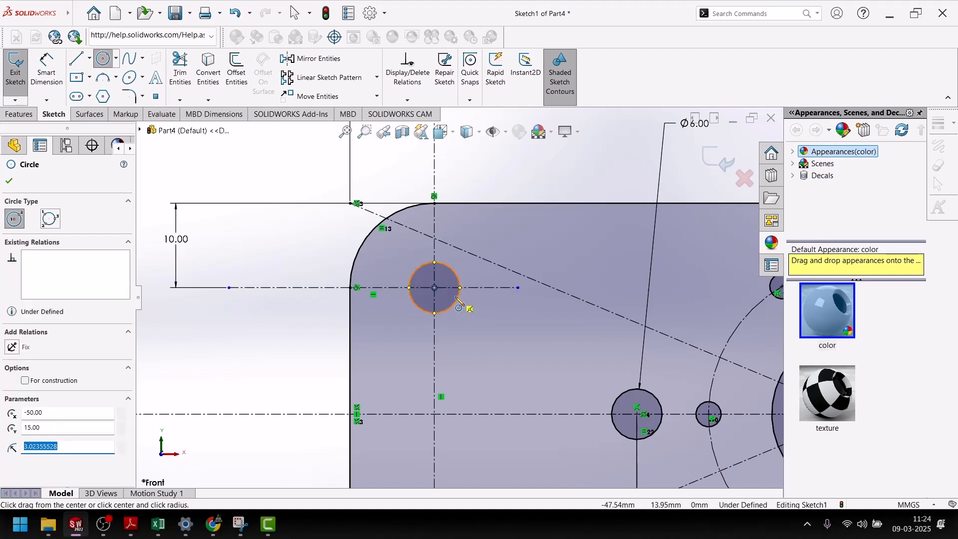
pyautogui.click(9, 181)
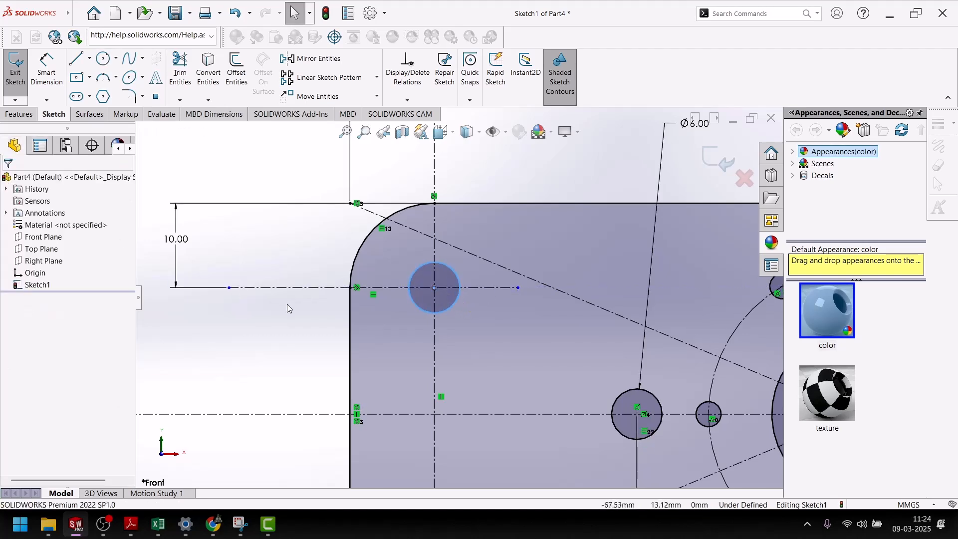
# Make the new corner circle equal to the 6 mm side circle between it and the centre hole.
pyautogui.press('f')
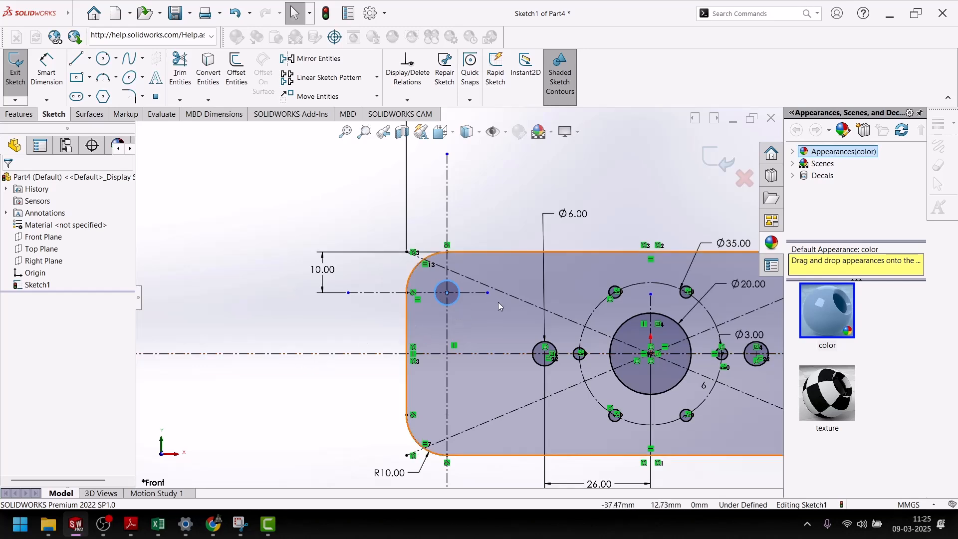
pyautogui.scroll(-2, 498, 301)
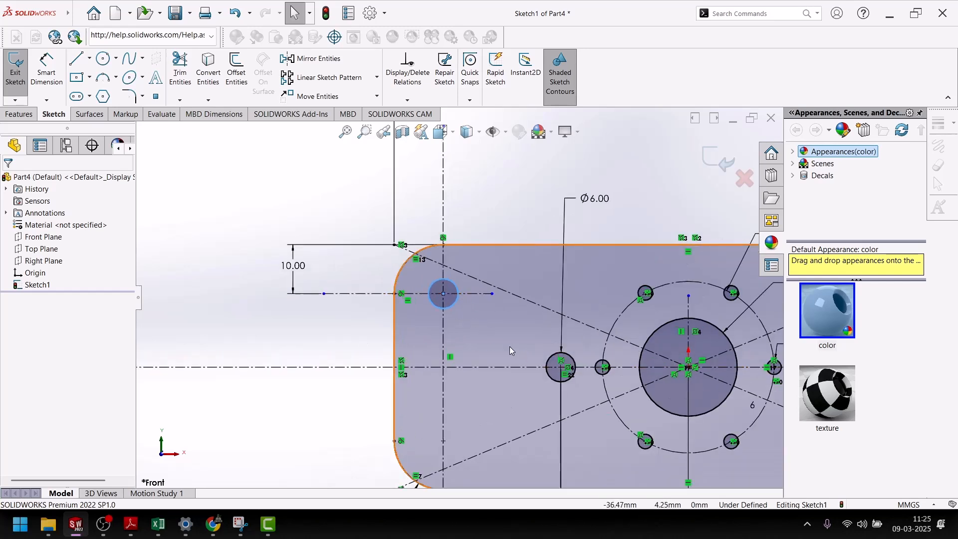
pyautogui.keyDown('ctrl'); pyautogui.click(556, 364); pyautogui.keyUp('ctrl')
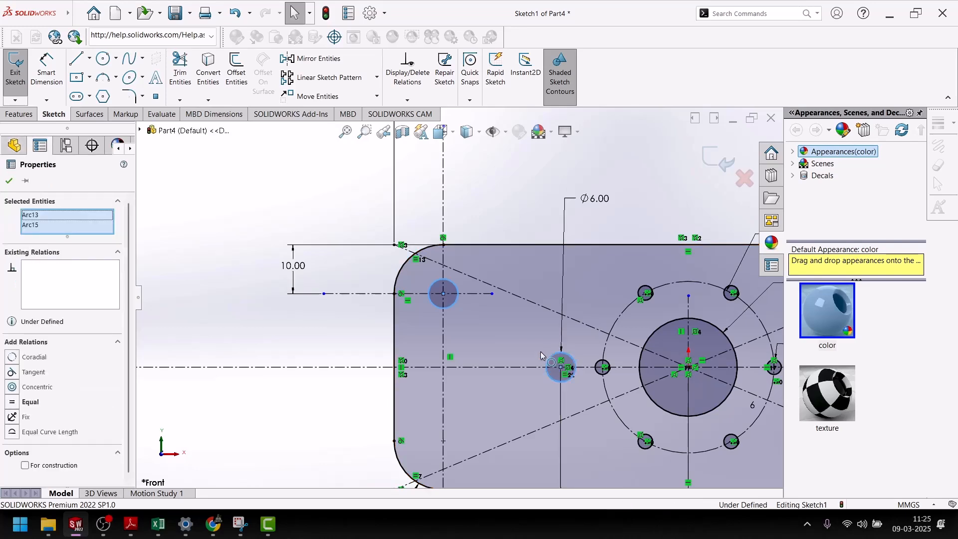
pyautogui.click(26, 402)
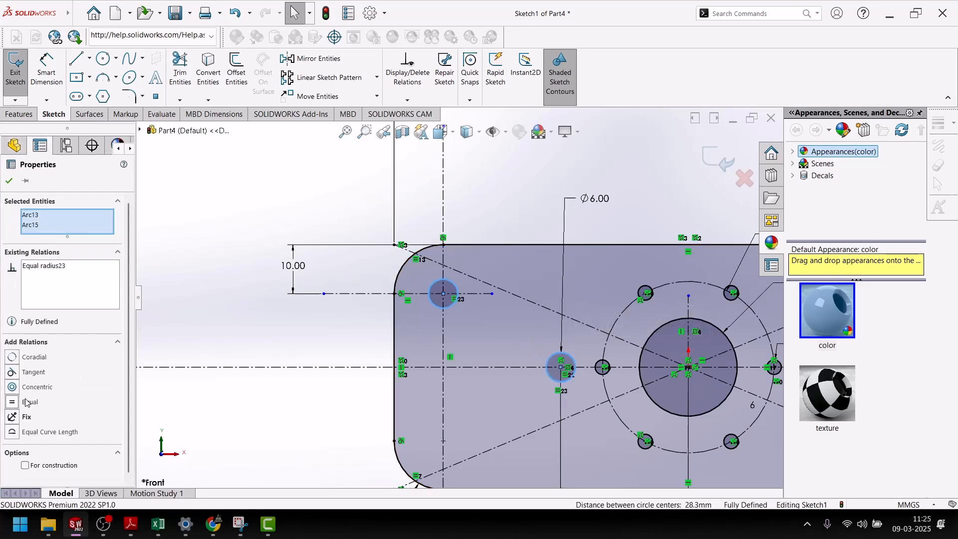
pyautogui.click(9, 181)
# Mirror the corner circle about the short vertical centreline through the plate's centre, keeping that line out of the entities to mirror.
pyautogui.scroll(1, 435, 313)
pyautogui.scroll(3, 437, 317)
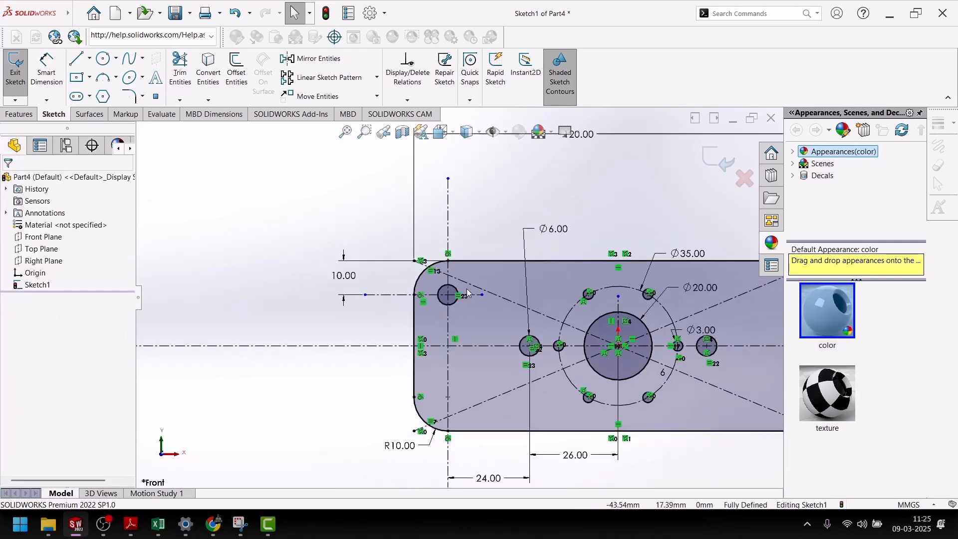
pyautogui.scroll(-4, 444, 304)
pyautogui.click(446, 301)
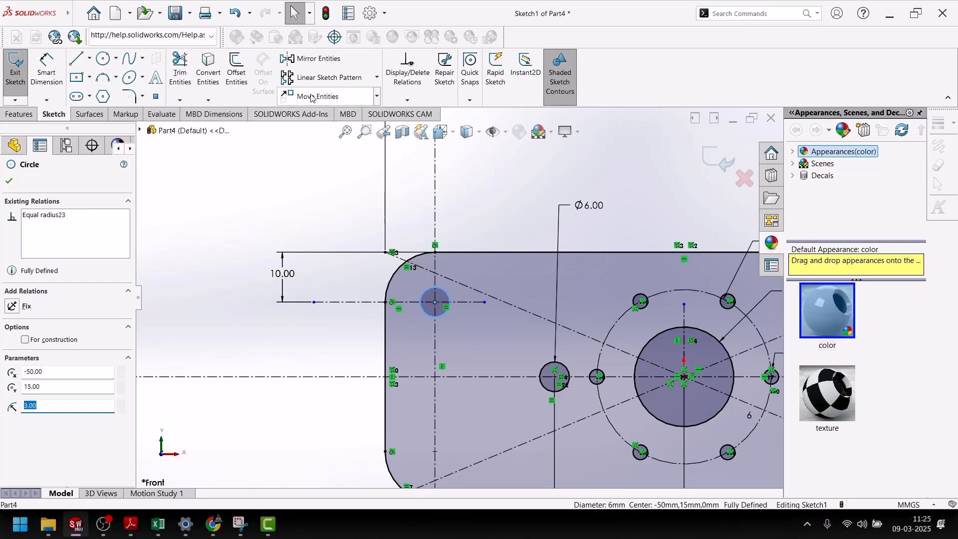
pyautogui.click(312, 58)
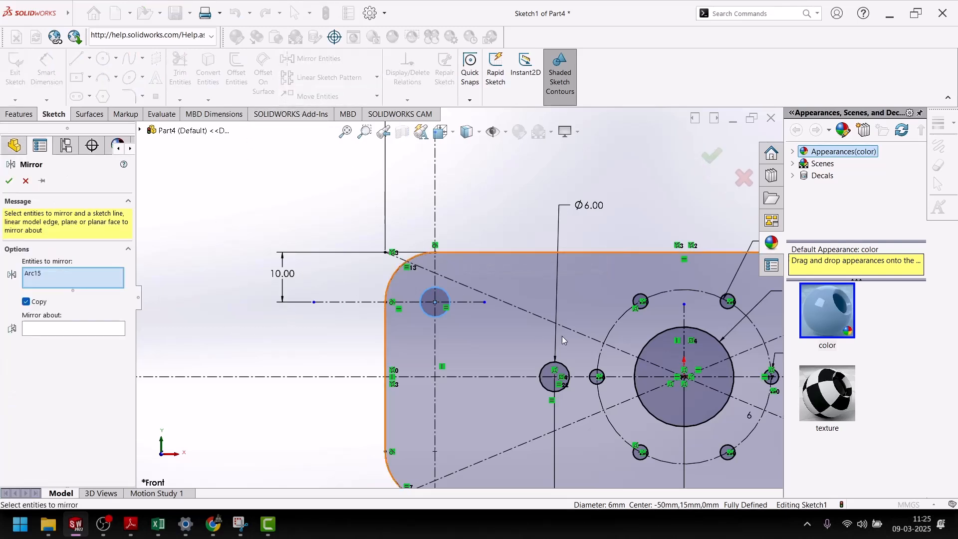
pyautogui.click(684, 319)
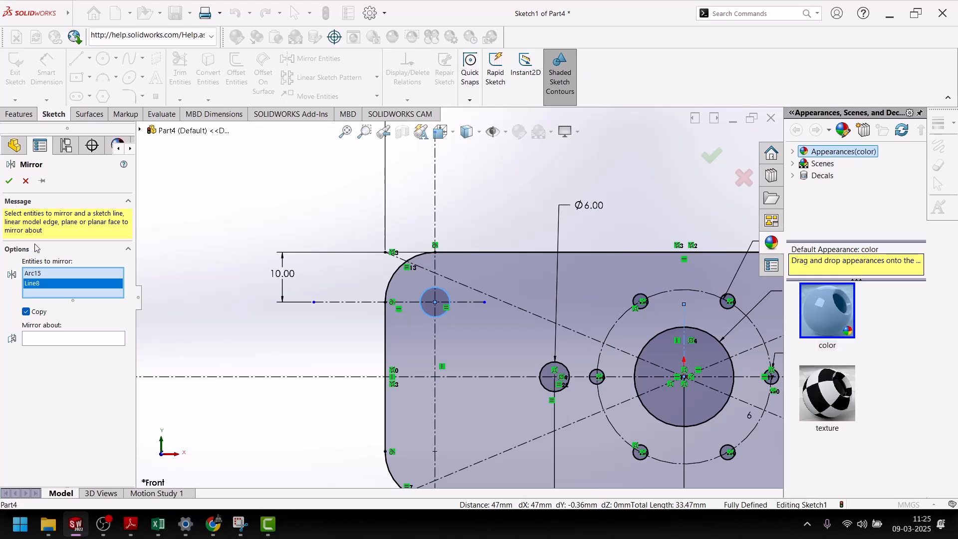
pyautogui.rightClick(60, 291)
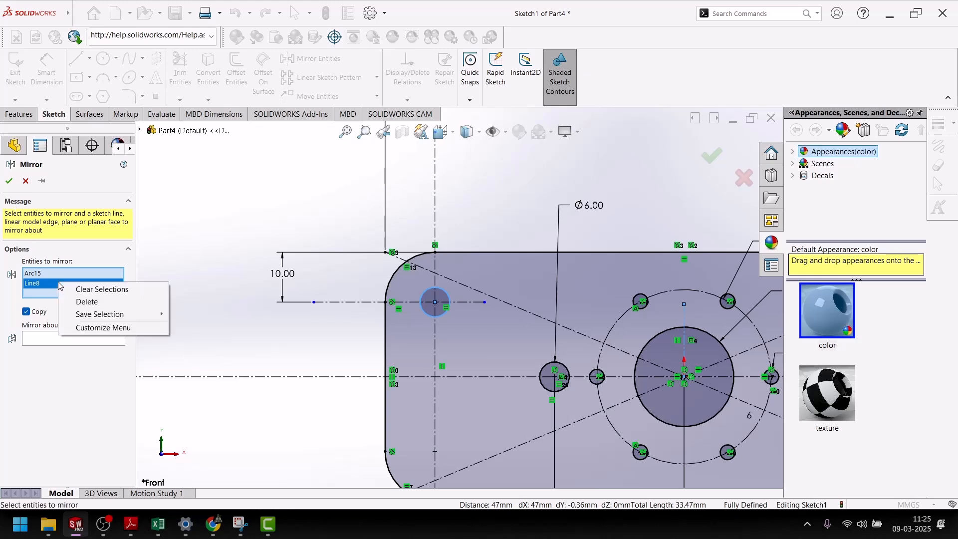
pyautogui.click(93, 302)
pyautogui.click(55, 332)
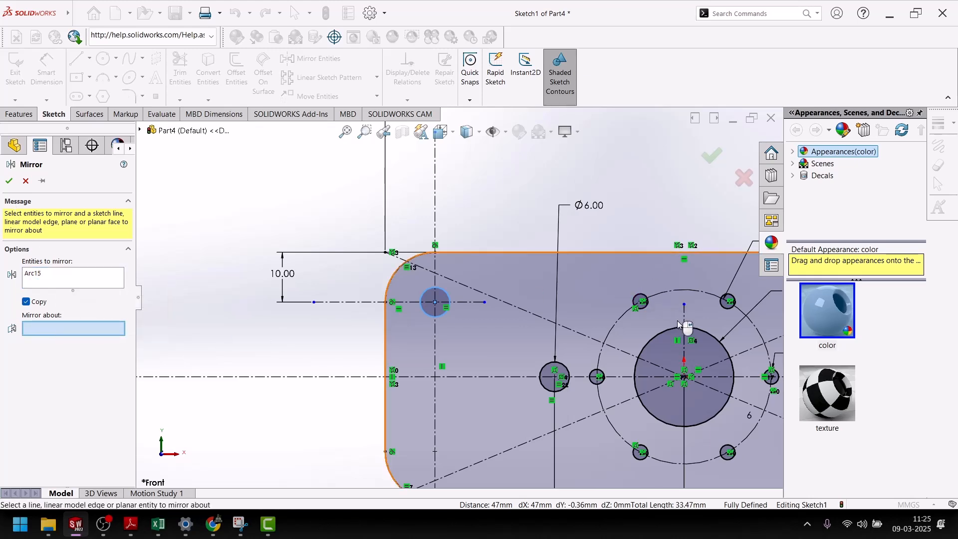
pyautogui.click(9, 181)
# Mirror both upper corner circles about the plate's horizontal centreline to create the two lower corner circles.
pyautogui.scroll(5, 226, 277)
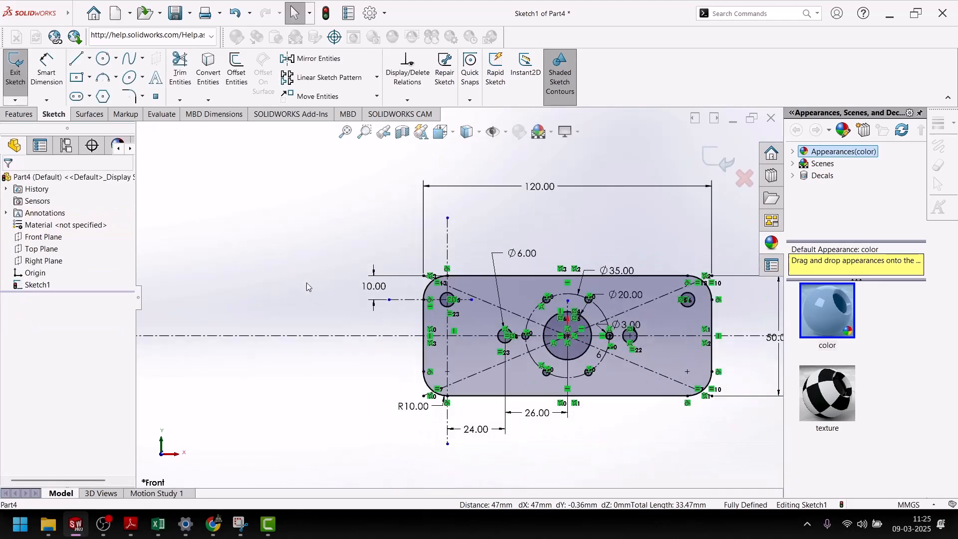
pyautogui.scroll(-5, 483, 318)
pyautogui.scroll(4, 484, 322)
pyautogui.scroll(-6, 605, 313)
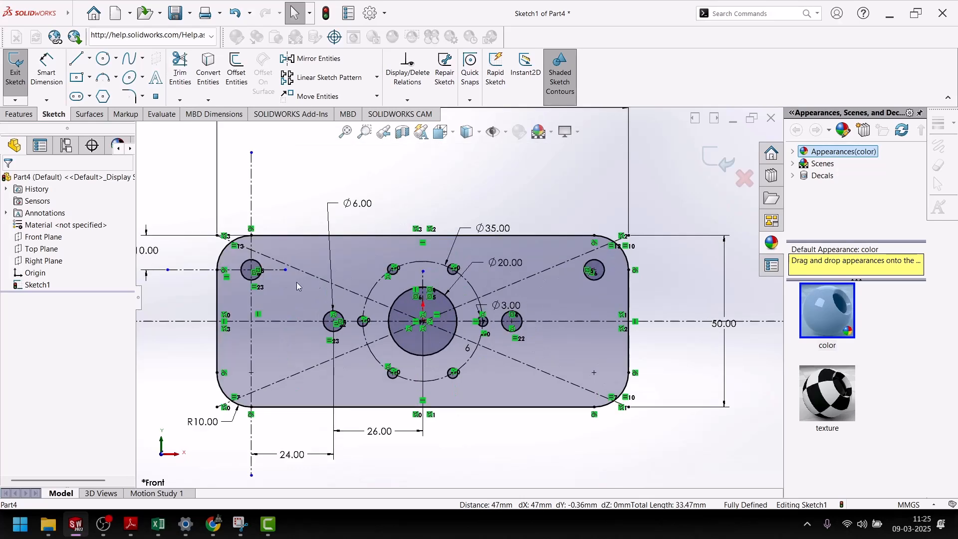
pyautogui.click(267, 272)
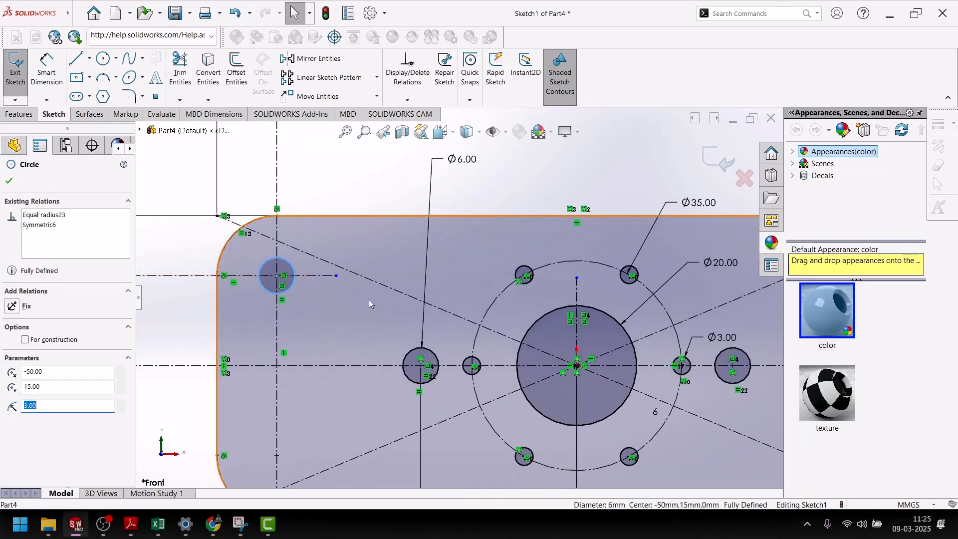
pyautogui.scroll(5, 417, 308)
pyautogui.scroll(-5, 588, 301)
pyautogui.keyDown('ctrl'); pyautogui.click(610, 250); pyautogui.keyUp('ctrl')
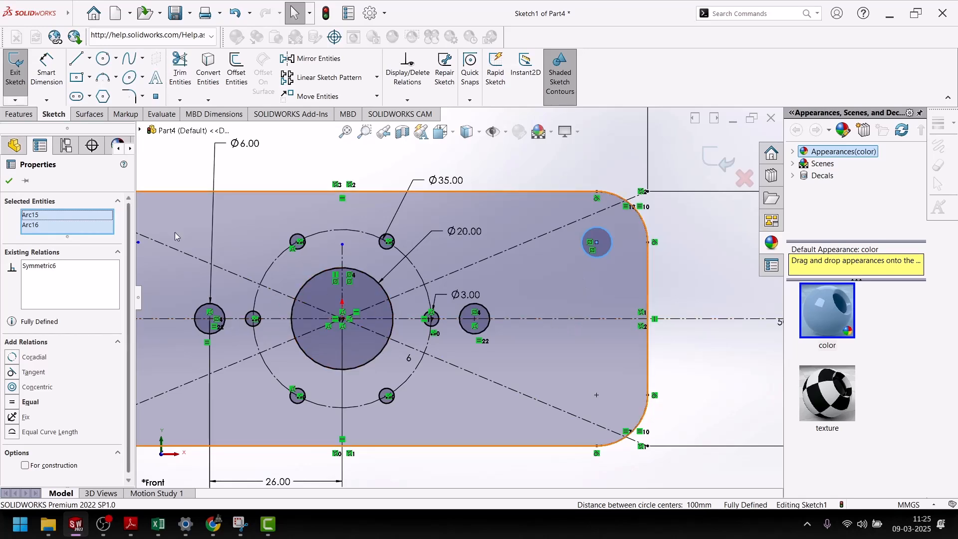
pyautogui.click(312, 58)
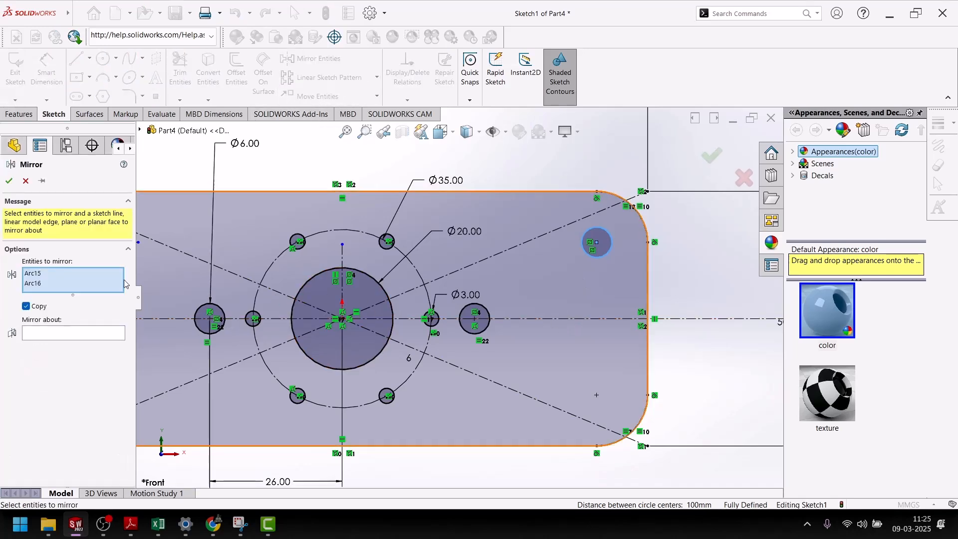
pyautogui.click(76, 334)
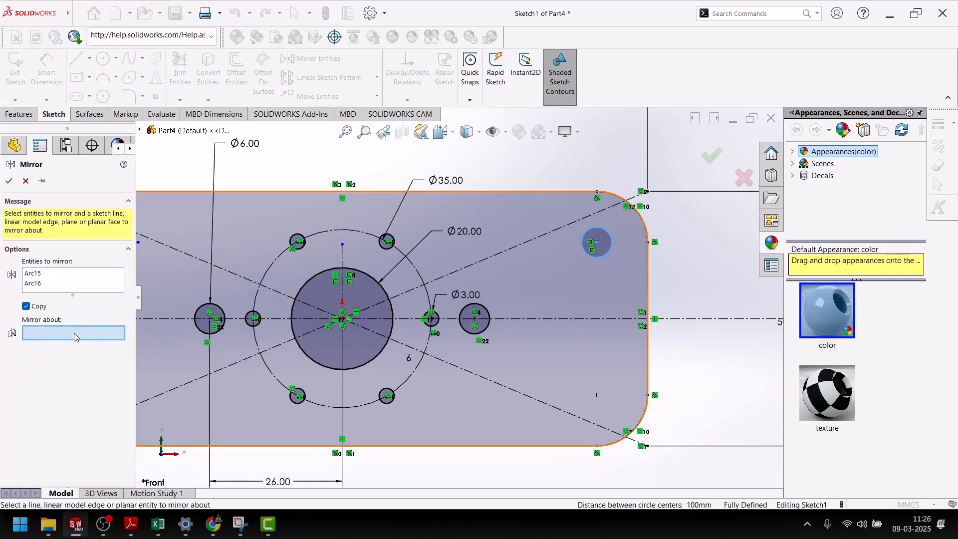
pyautogui.click(612, 318)
pyautogui.click(9, 182)
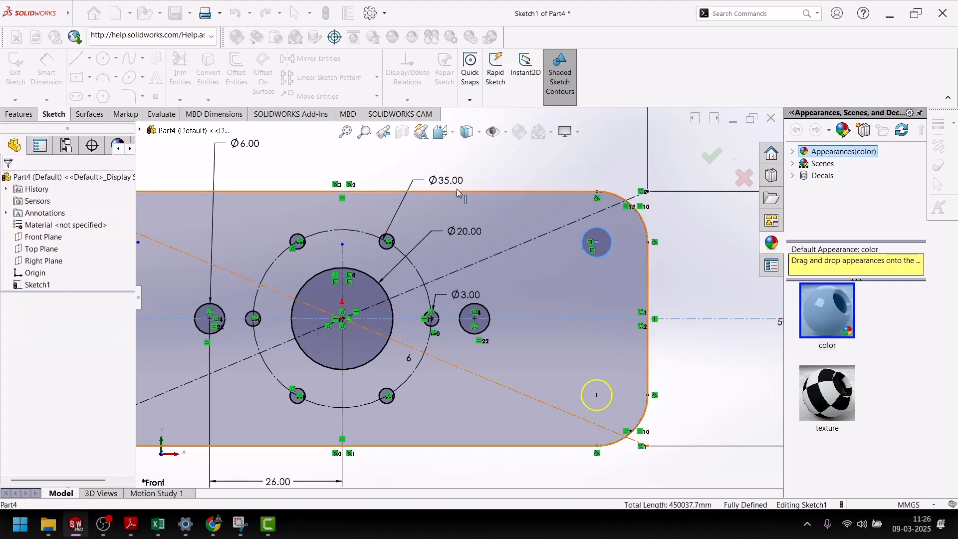
# Exit the completed plate sketch and turn the model to an angled 3D view.
pyautogui.click(718, 158)
pyautogui.scroll(5, 620, 271)
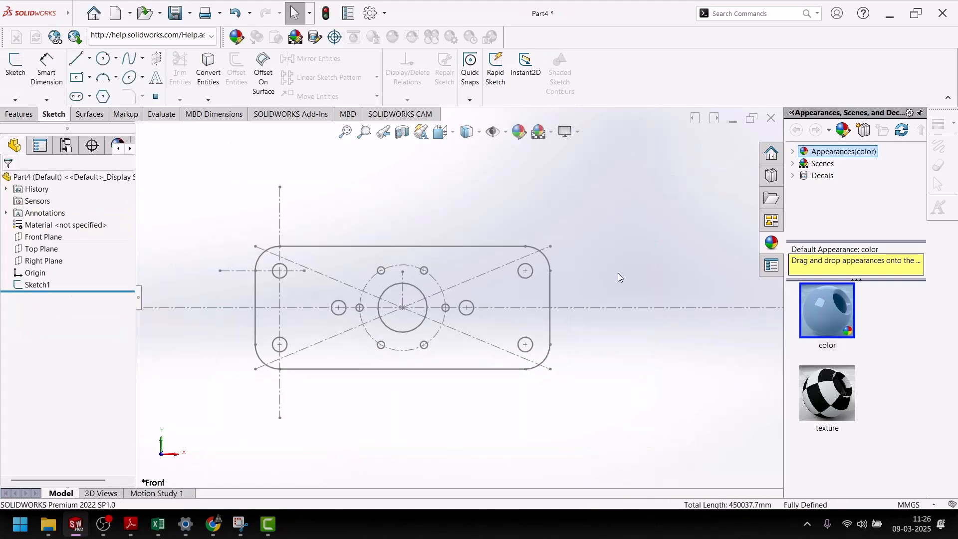
pyautogui.moveTo(588, 295)
pyautogui.mouseDown(button='middle')
pyautogui.moveTo(516, 347)
pyautogui.moveTo(596, 256)
pyautogui.moveTo(569, 214)
pyautogui.mouseUp(button='middle')
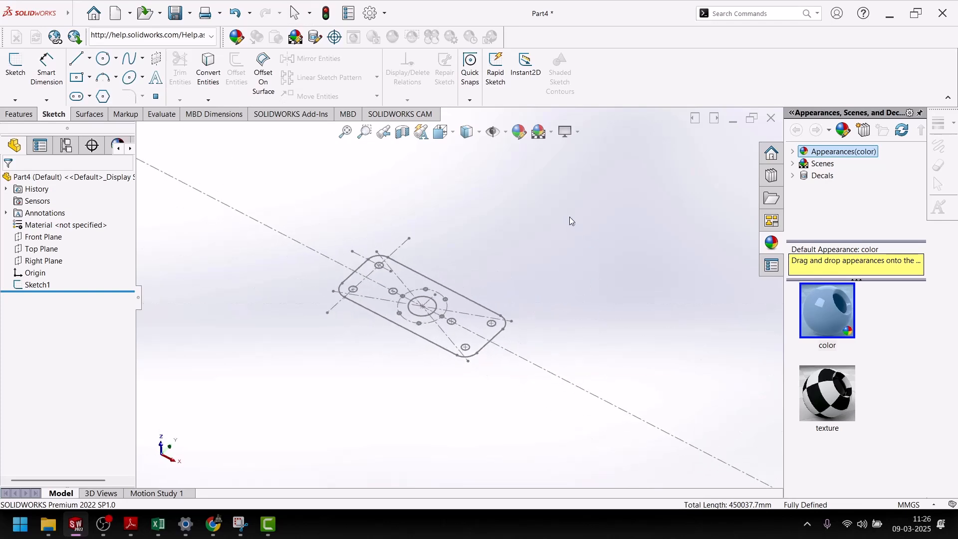
# Check the section view in the PDF drawing and extrude the plate sketch as a blind boss 10 mm deep.
pyautogui.click(35, 288)
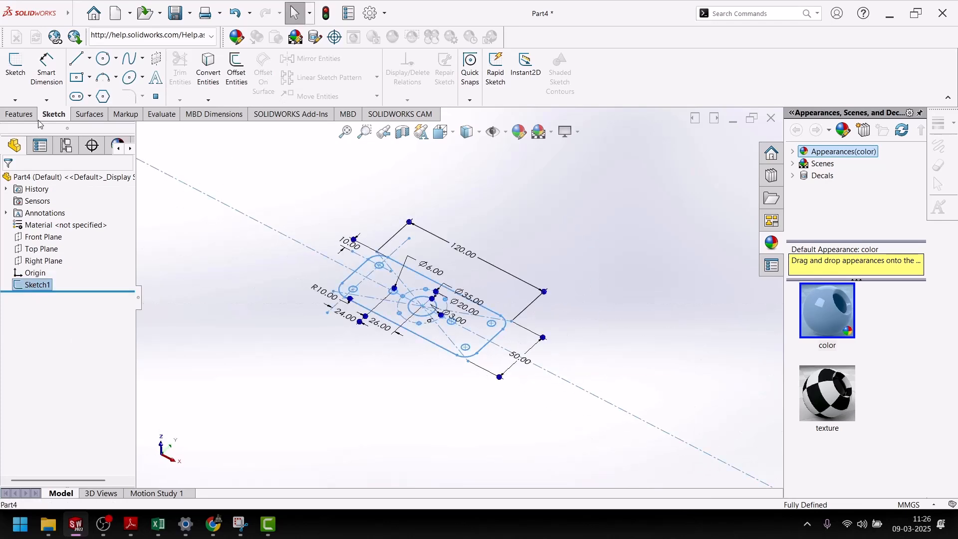
pyautogui.click(18, 115)
pyautogui.click(20, 68)
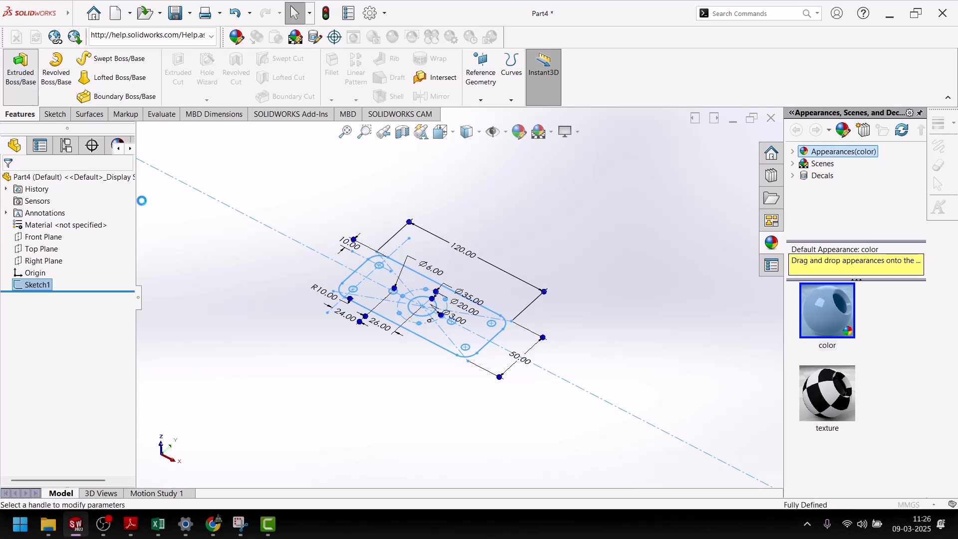
pyautogui.click(130, 523)
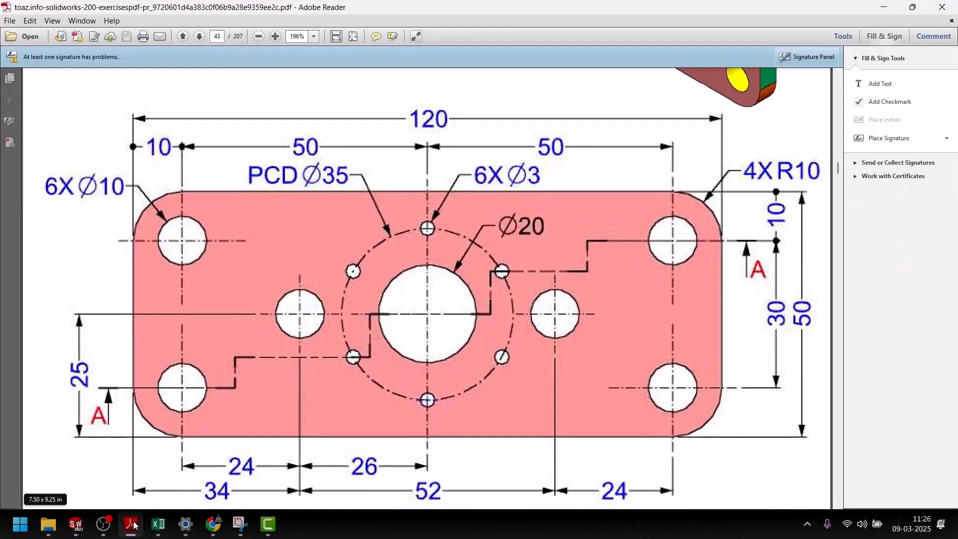
pyautogui.scroll(5, 568, 284)
pyautogui.scroll(-10, 568, 284)
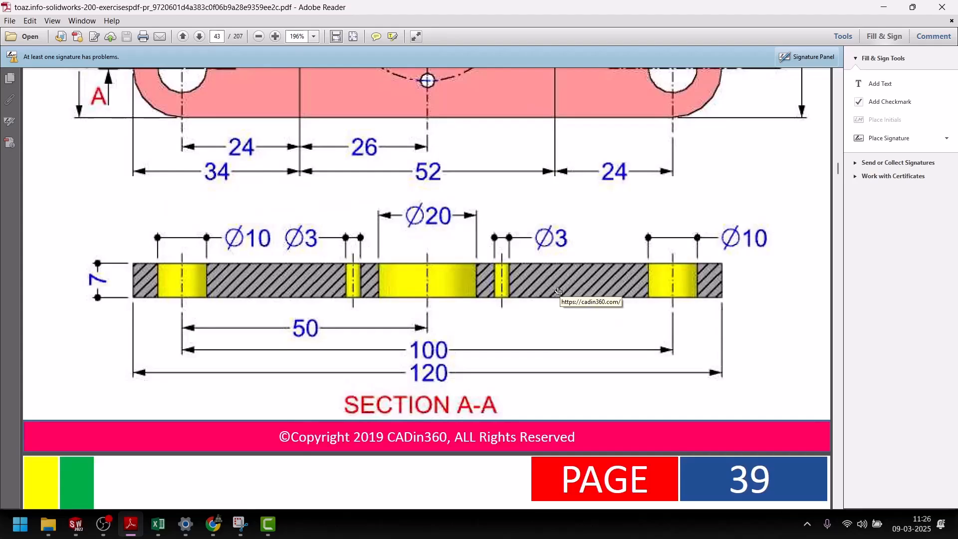
pyautogui.scroll(2, 558, 291)
pyautogui.click(135, 529)
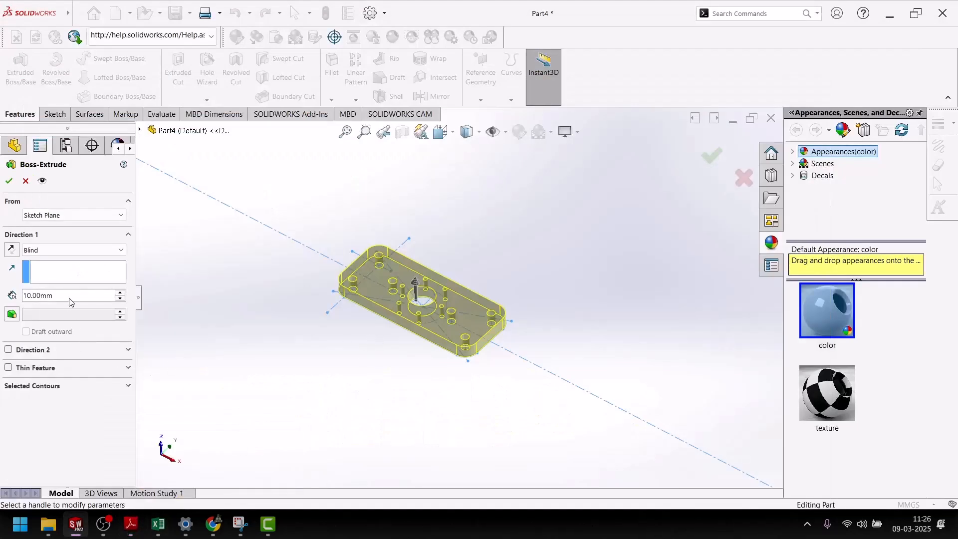
pyautogui.moveTo(70, 298); pyautogui.dragTo(25, 297)
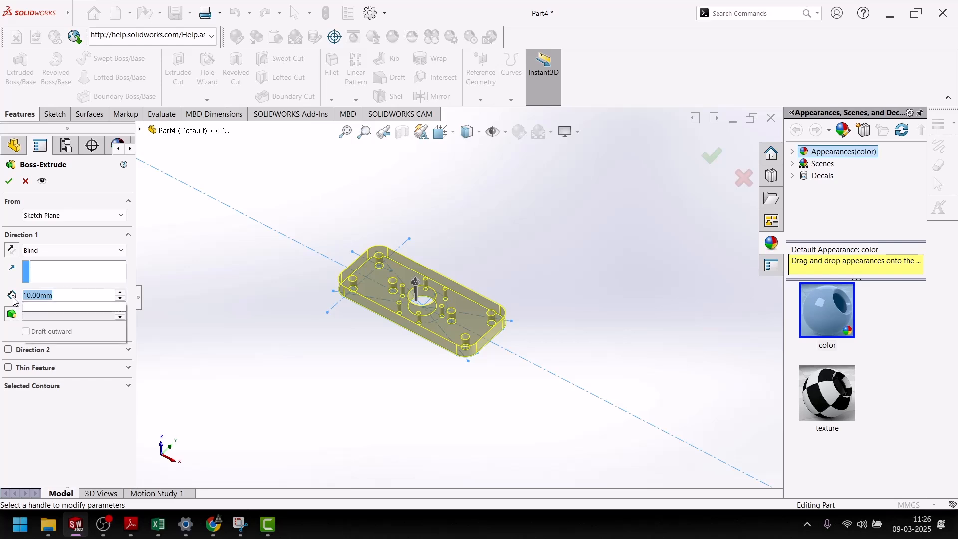
pyautogui.click(10, 183)
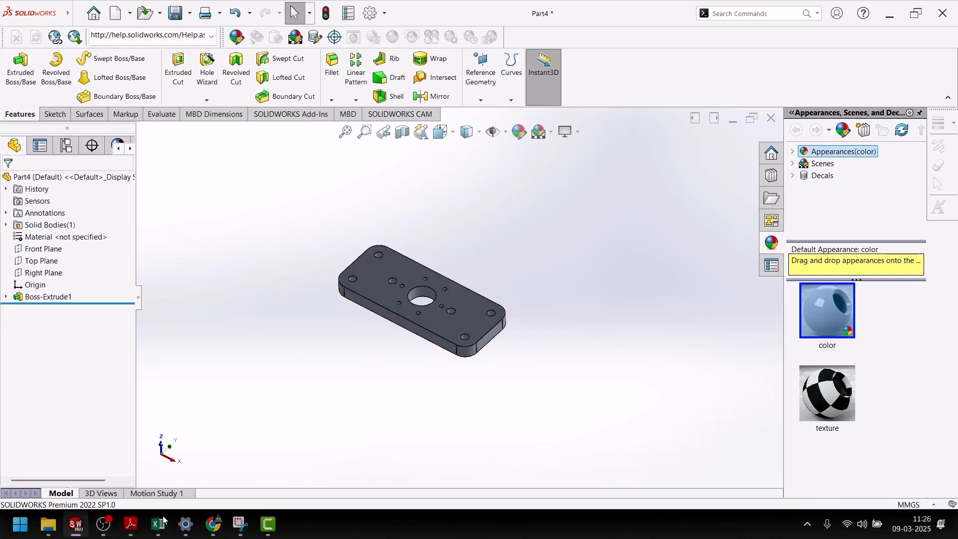
# Check the face colours in the PDF drawing and colour the walls of the six larger and six small holes around the central bore yellow.
pyautogui.click(131, 524)
pyautogui.scroll(8, 240, 441)
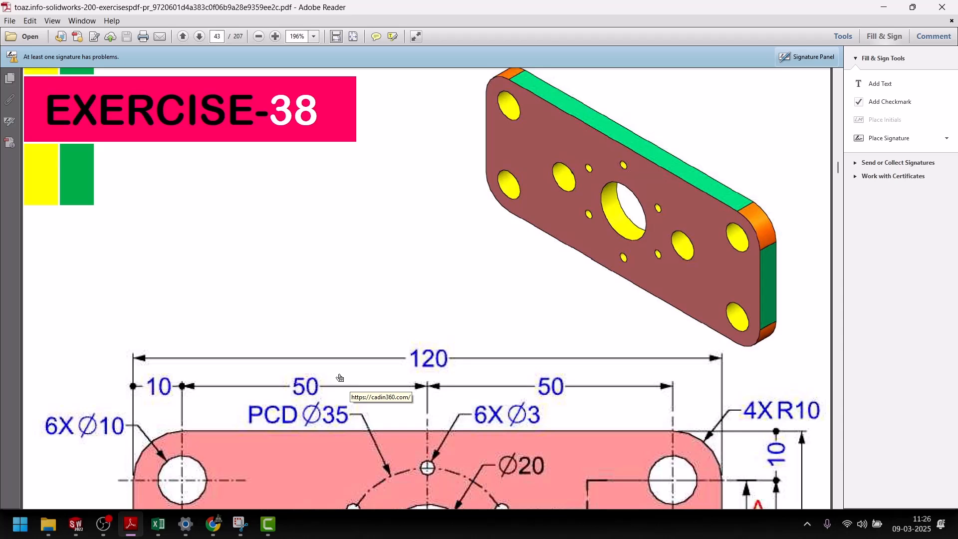
pyautogui.click(132, 525)
pyautogui.scroll(-5, 390, 285)
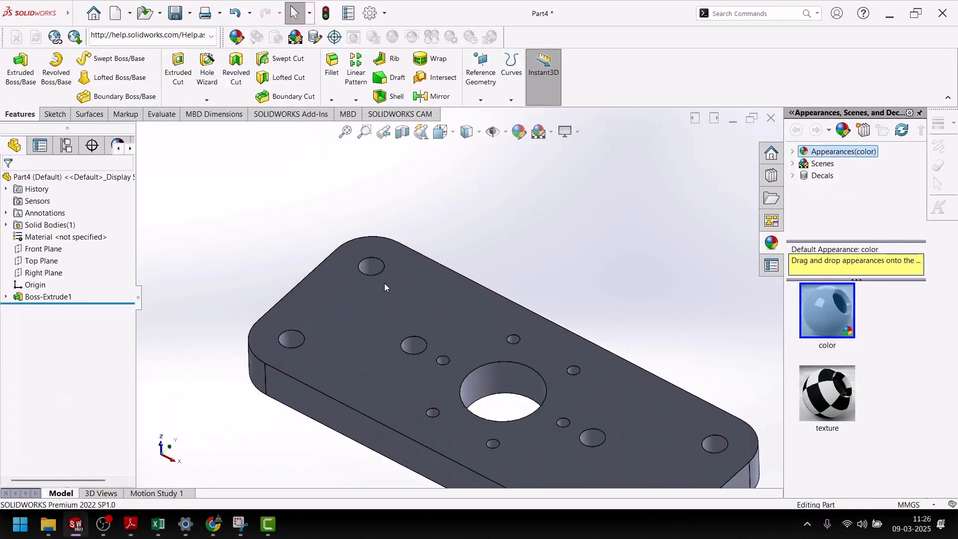
pyautogui.click(373, 267)
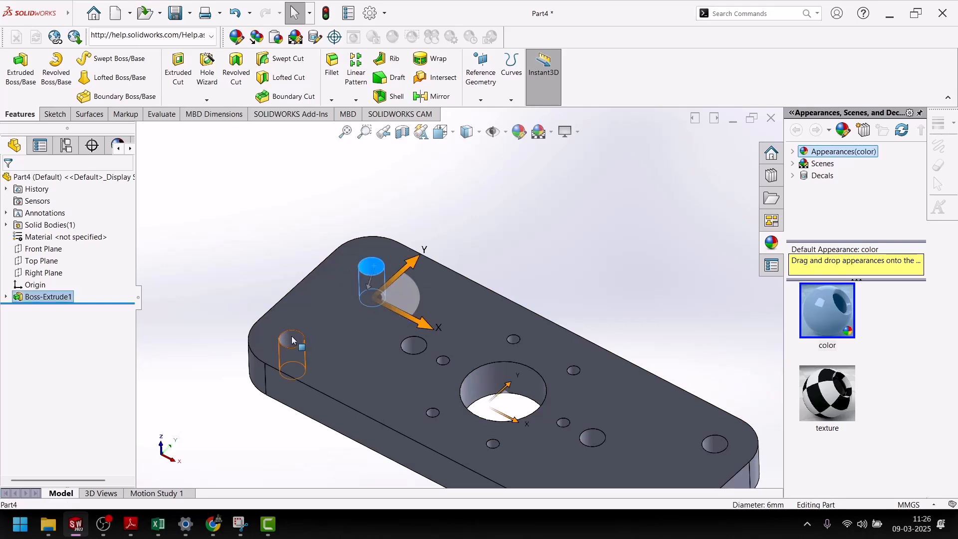
pyautogui.keyDown('ctrl'); pyautogui.click(291, 336); pyautogui.keyUp('ctrl')
pyautogui.keyDown('ctrl'); pyautogui.click(416, 349); pyautogui.keyUp('ctrl')
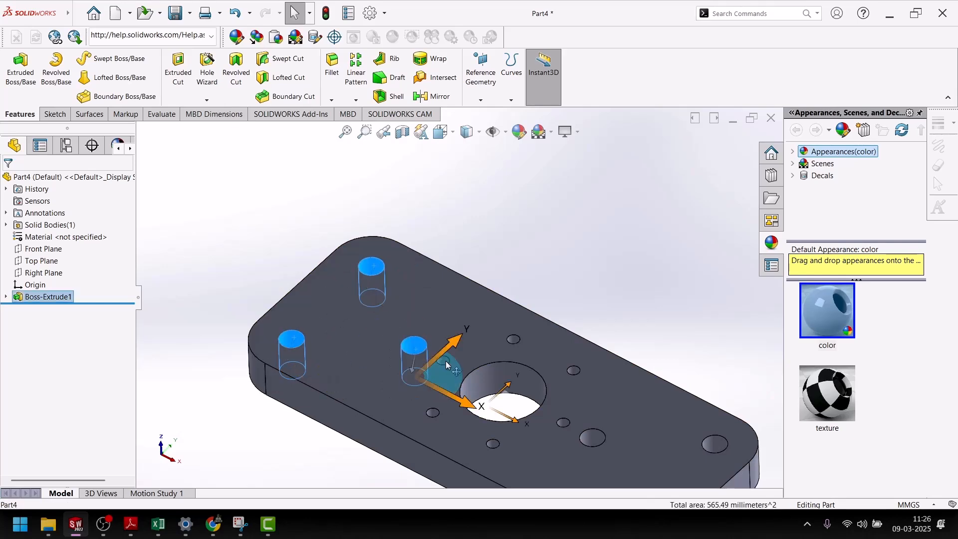
pyautogui.scroll(-6, 445, 358)
pyautogui.keyDown('ctrl'); pyautogui.click(444, 337); pyautogui.keyUp('ctrl')
pyautogui.keyDown('ctrl'); pyautogui.click(711, 254); pyautogui.keyUp('ctrl')
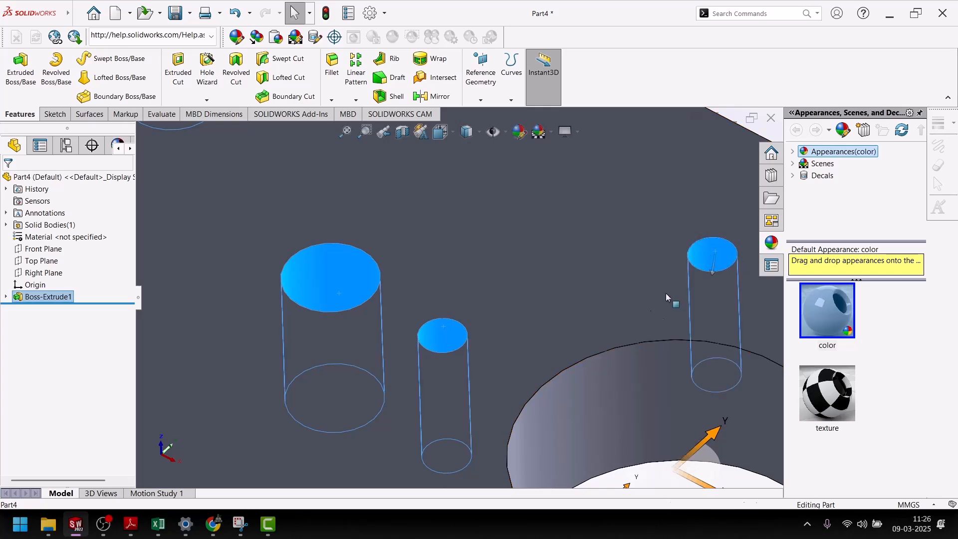
pyautogui.scroll(6, 602, 332)
pyautogui.scroll(-6, 444, 359)
pyautogui.keyDown('ctrl'); pyautogui.click(463, 352); pyautogui.keyUp('ctrl')
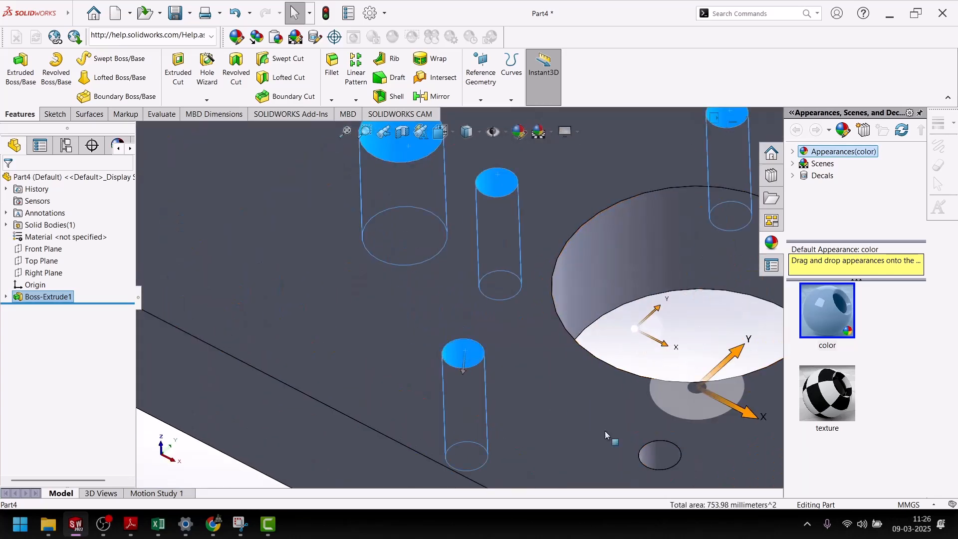
pyautogui.keyDown('ctrl'); pyautogui.click(659, 460); pyautogui.keyUp('ctrl')
pyautogui.scroll(6, 524, 379)
pyautogui.scroll(-6, 579, 212)
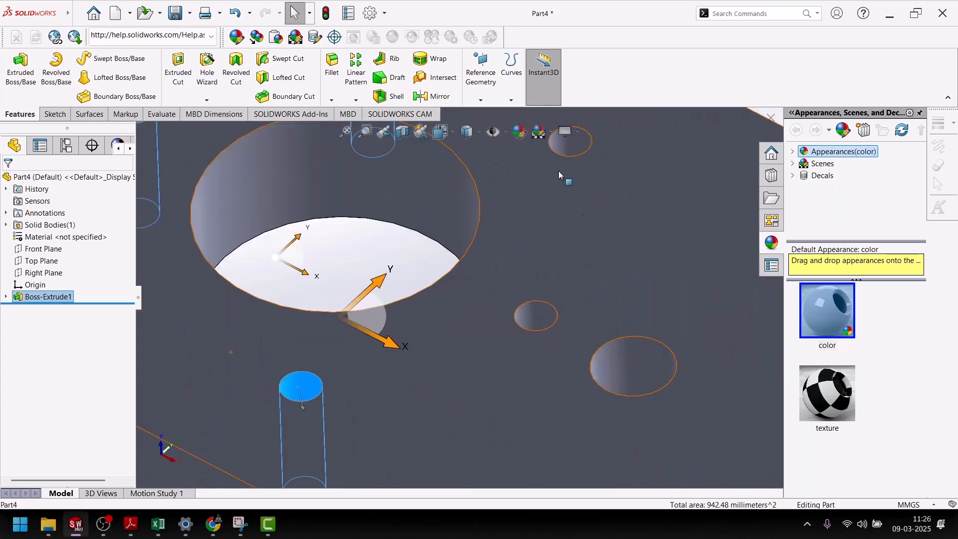
pyautogui.keyDown('ctrl'); pyautogui.click(536, 314); pyautogui.keyUp('ctrl')
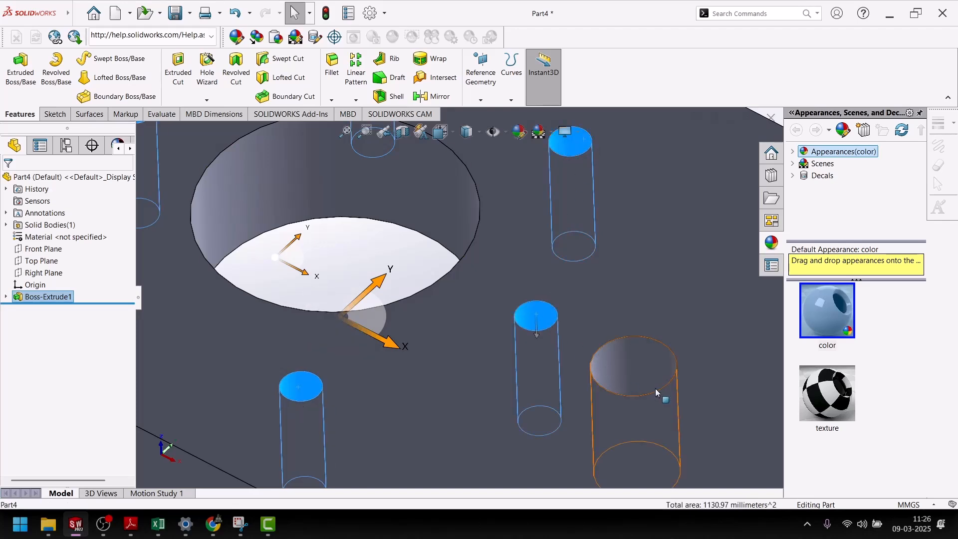
pyautogui.keyDown('ctrl'); pyautogui.click(633, 373); pyautogui.keyUp('ctrl')
pyautogui.scroll(6, 632, 376)
pyautogui.scroll(-3, 663, 328)
pyautogui.keyDown('ctrl'); pyautogui.click(610, 321); pyautogui.keyUp('ctrl')
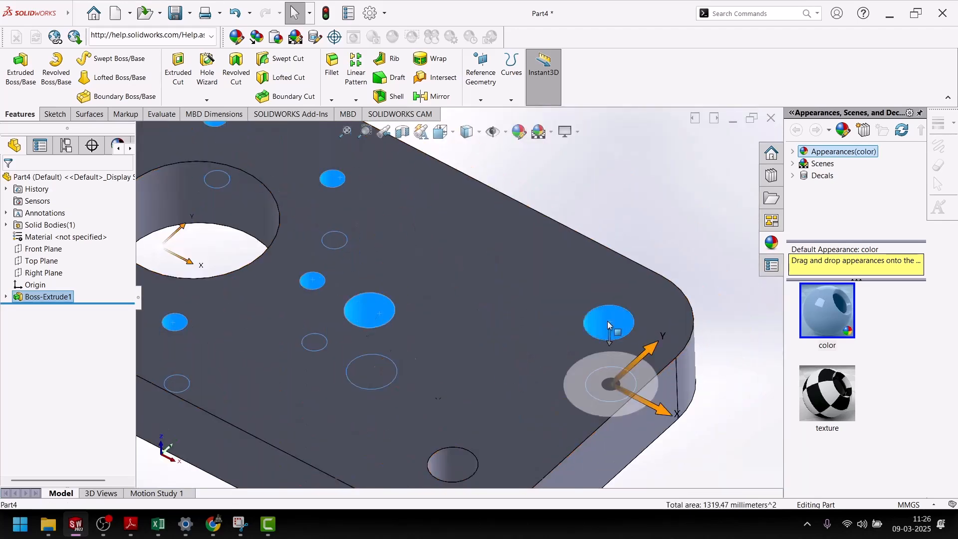
pyautogui.keyDown('ctrl'); pyautogui.click(452, 464); pyautogui.keyUp('ctrl')
pyautogui.scroll(5, 499, 349)
pyautogui.scroll(1, 501, 336)
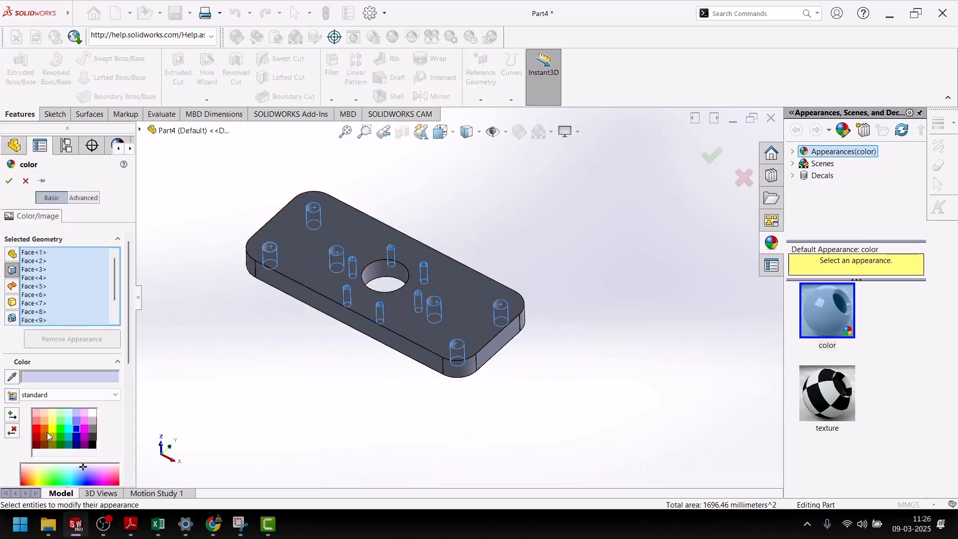
pyautogui.click(52, 427)
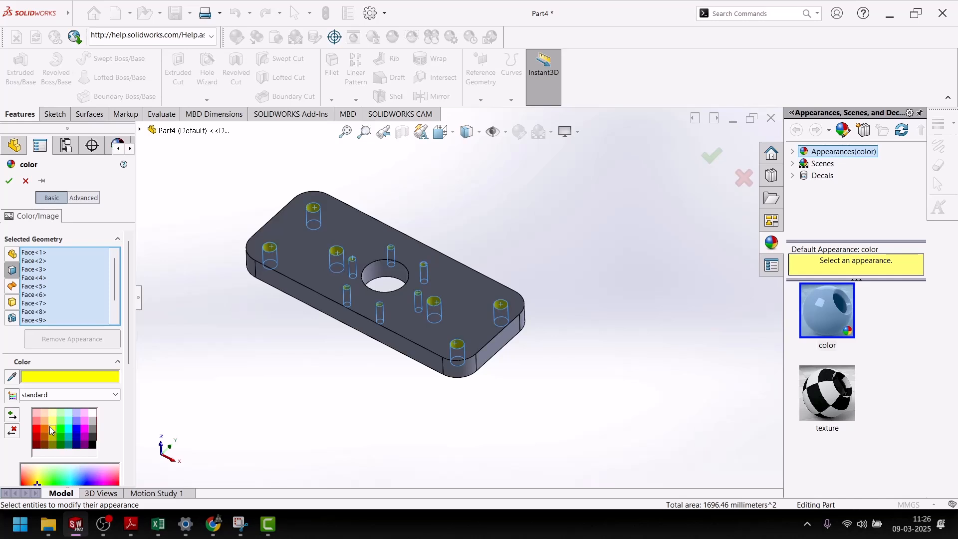
pyautogui.click(9, 180)
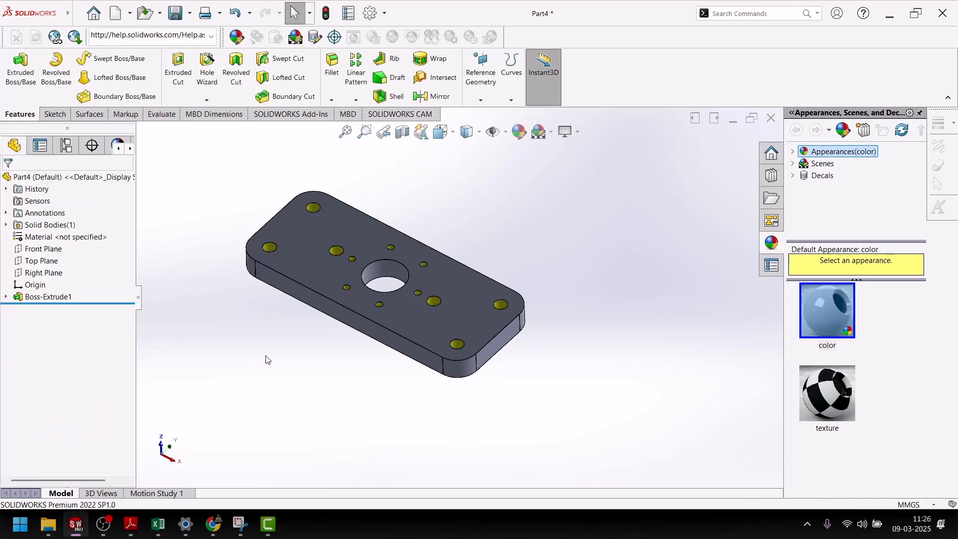
# Colour the four rounded corner faces of the plate blue.
pyautogui.click(461, 368)
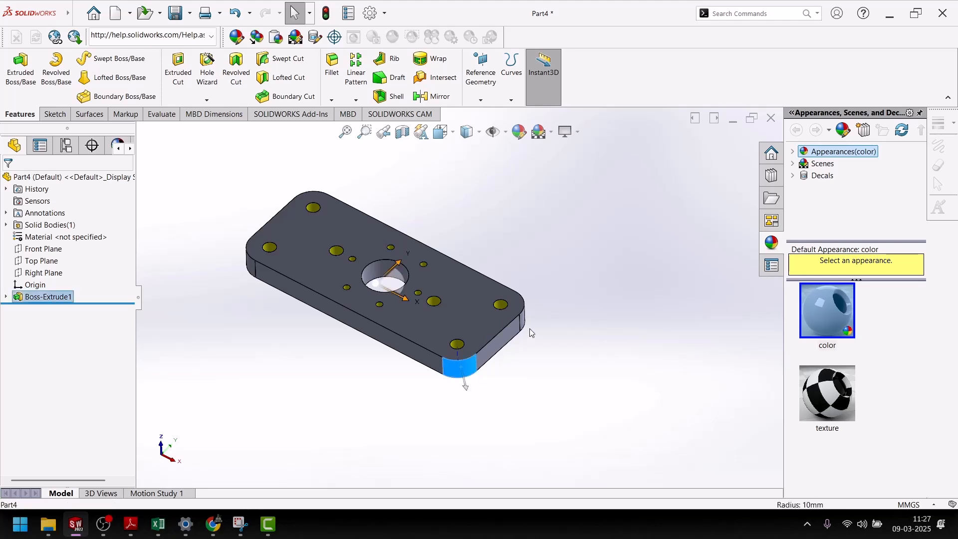
pyautogui.keyDown('ctrl'); pyautogui.click(524, 326); pyautogui.keyUp('ctrl')
pyautogui.moveTo(255, 376); pyautogui.dragTo(363, 223, button='middle')
pyautogui.click(370, 230)
pyautogui.keyDown('ctrl'); pyautogui.click(438, 314); pyautogui.keyUp('ctrl')
pyautogui.click(518, 132)
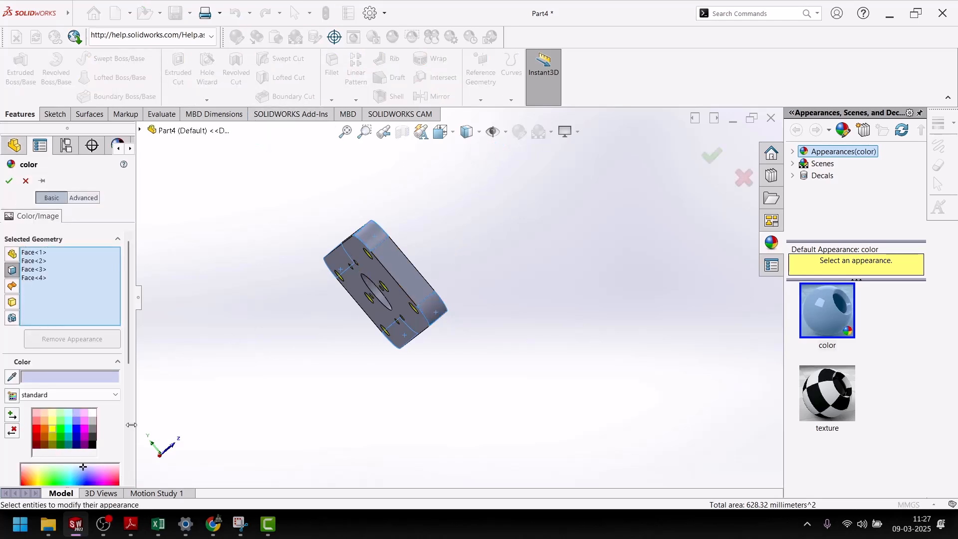
pyautogui.click(77, 430)
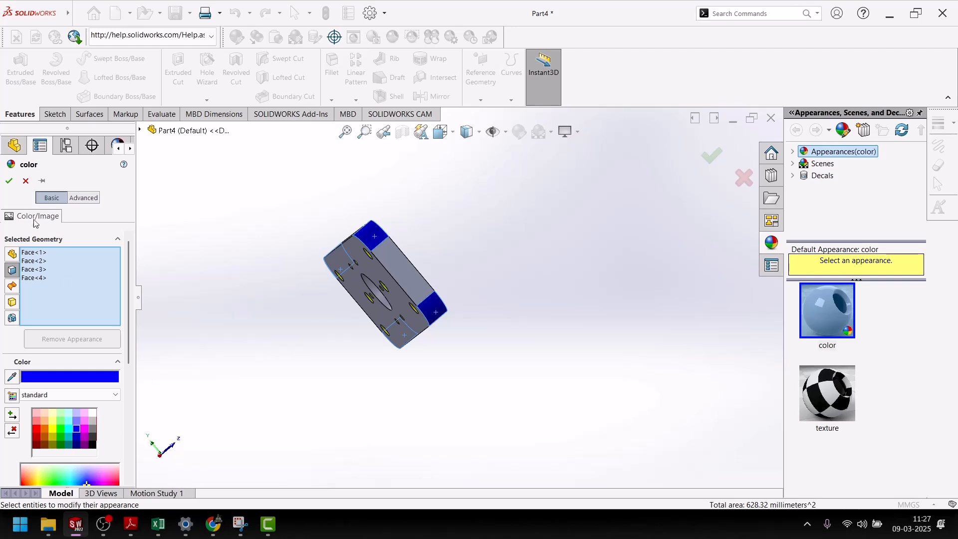
pyautogui.click(9, 181)
# Colour the four flat side faces between the rounded corners green.
pyautogui.moveTo(316, 352); pyautogui.dragTo(231, 330, button='middle')
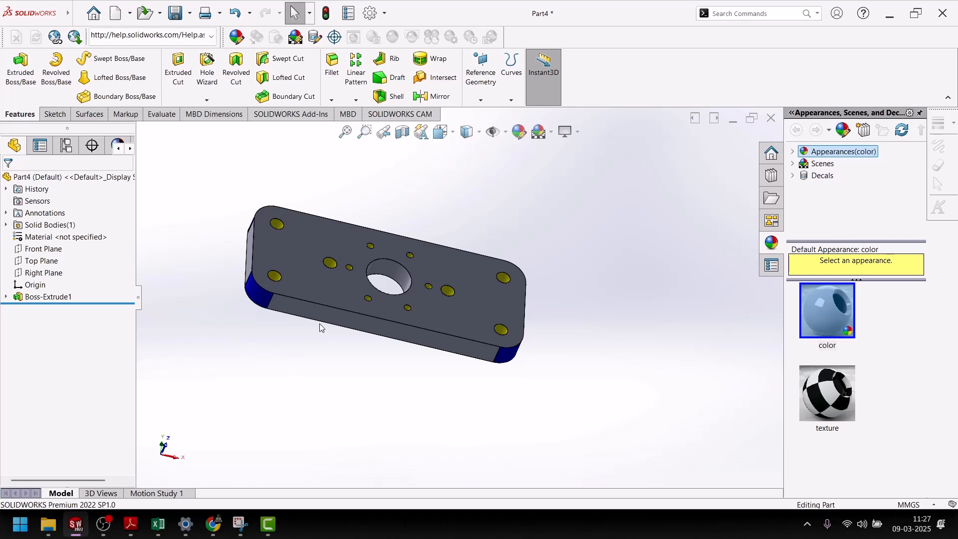
pyautogui.click(335, 316)
pyautogui.moveTo(310, 357); pyautogui.dragTo(384, 380, button='middle')
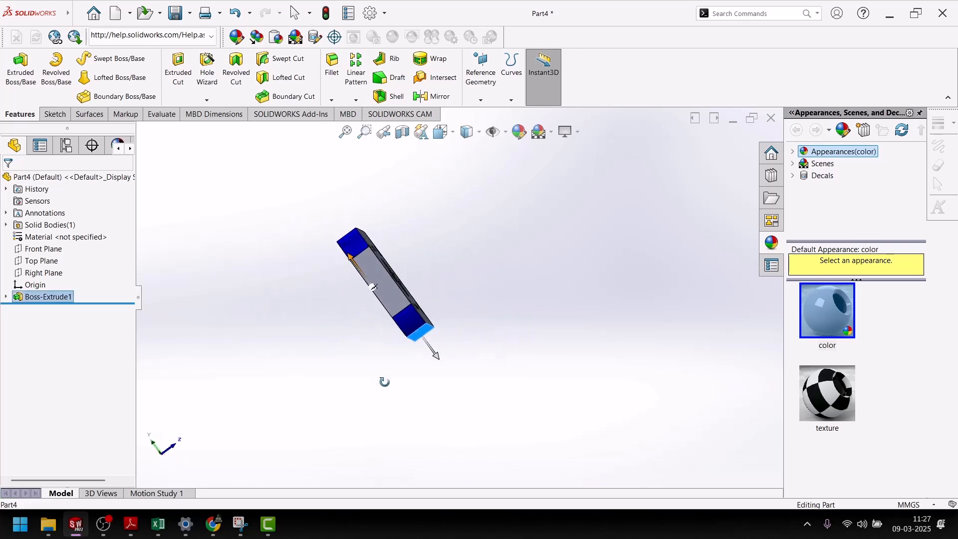
pyautogui.keyDown('ctrl'); pyautogui.click(374, 279); pyautogui.keyUp('ctrl')
pyautogui.moveTo(278, 327); pyautogui.dragTo(427, 391, button='middle')
pyautogui.keyDown('ctrl'); pyautogui.click(391, 280); pyautogui.keyUp('ctrl')
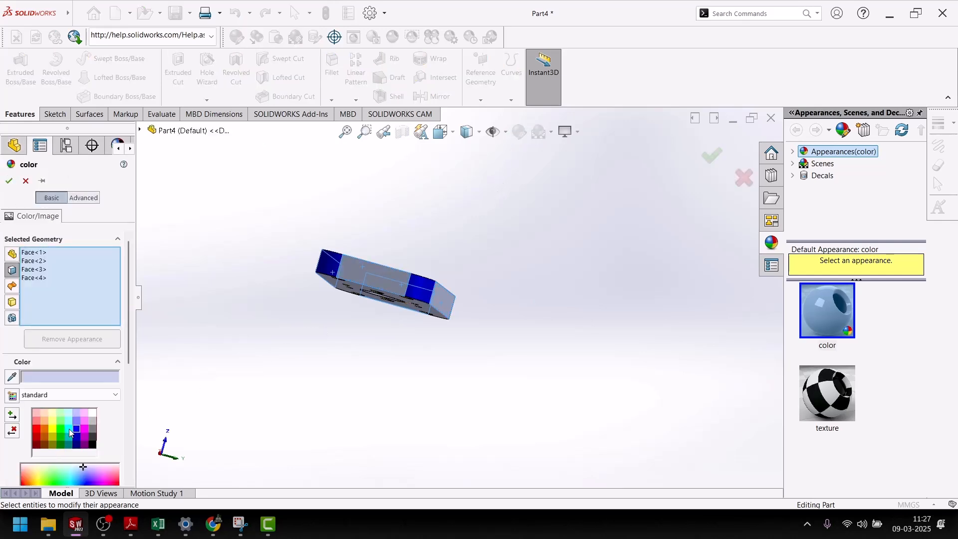
pyautogui.click(68, 432)
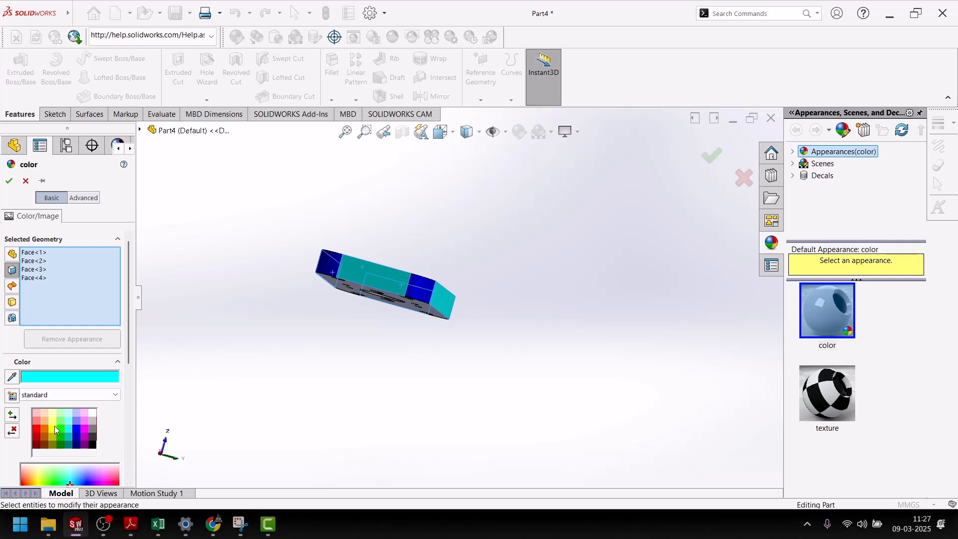
pyautogui.click(62, 432)
pyautogui.click(9, 181)
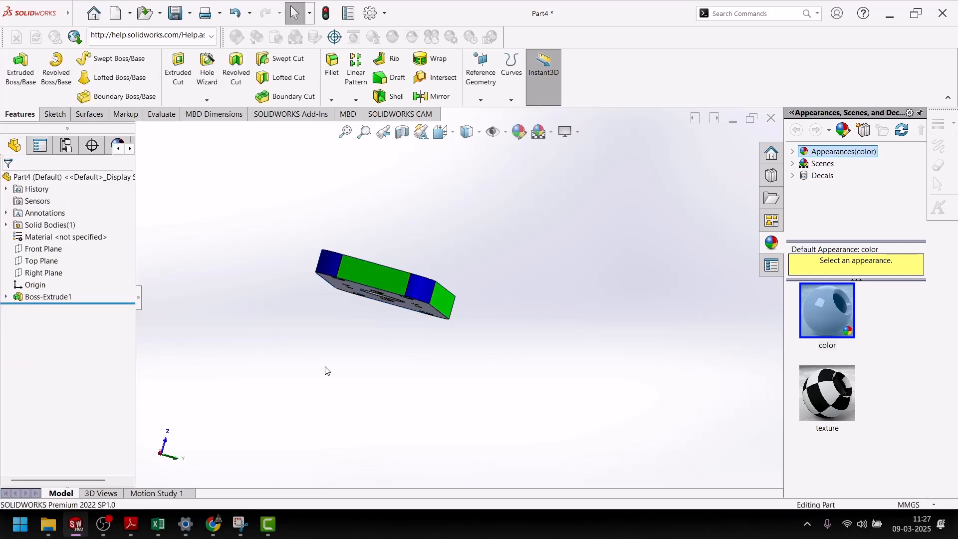
# Colour the plate's large upper face red.
pyautogui.moveTo(423, 367); pyautogui.dragTo(391, 436, button='middle')
pyautogui.click(375, 325)
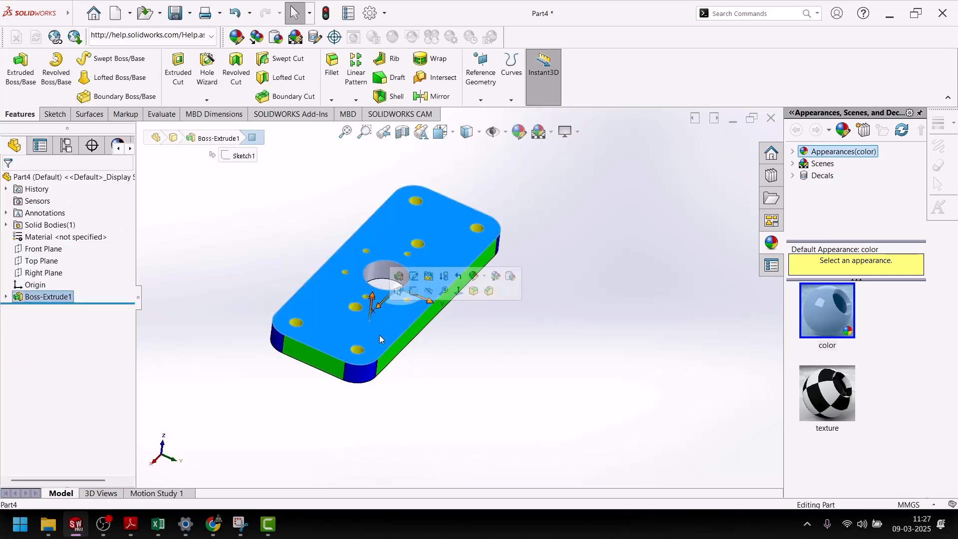
pyautogui.click(519, 132)
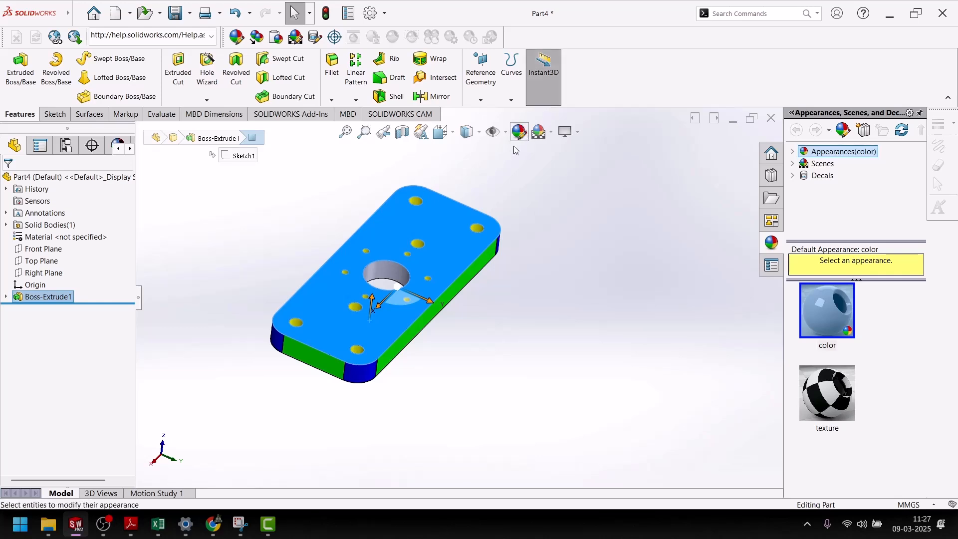
pyautogui.click(486, 228)
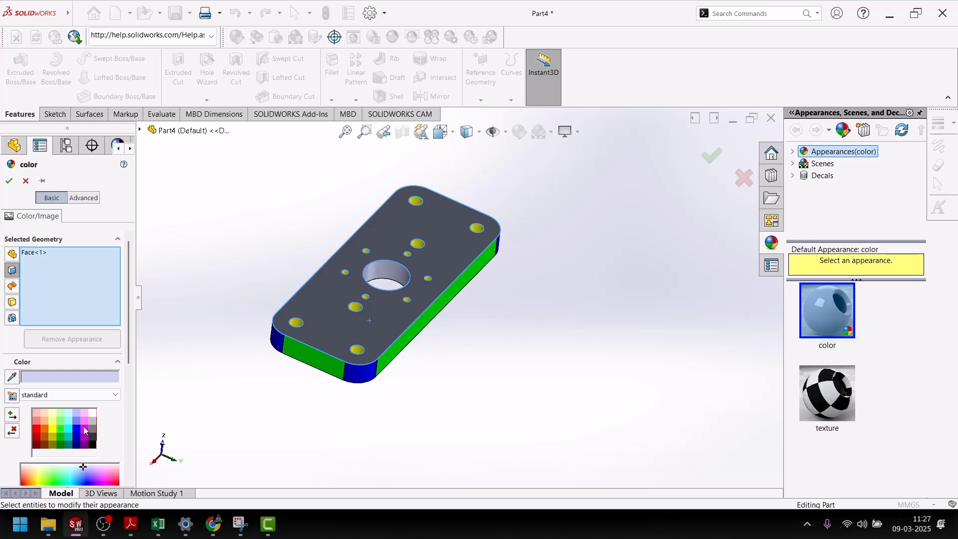
pyautogui.click(37, 435)
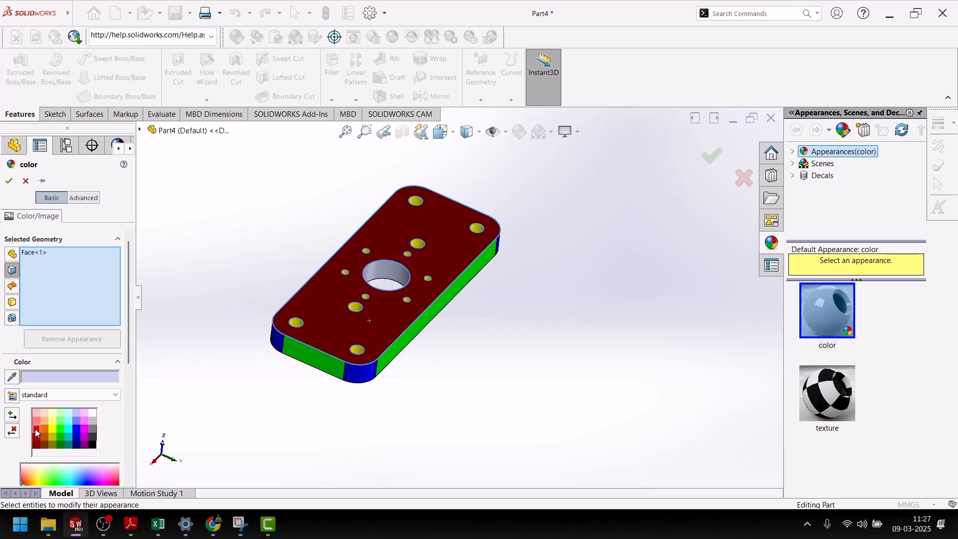
pyautogui.click(9, 181)
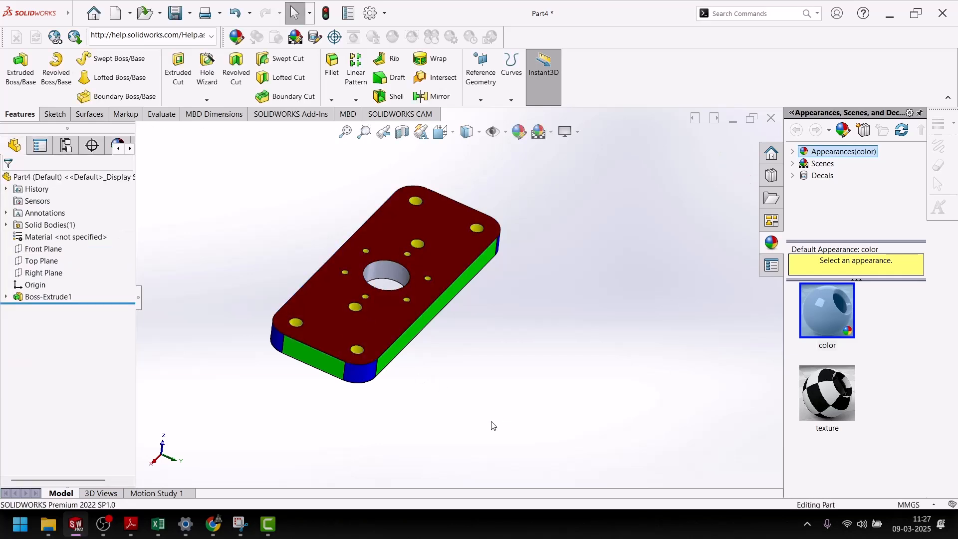
# Colour the plate's large underside face red to match the opposite side.
pyautogui.moveTo(501, 416); pyautogui.dragTo(442, 265, button='middle')
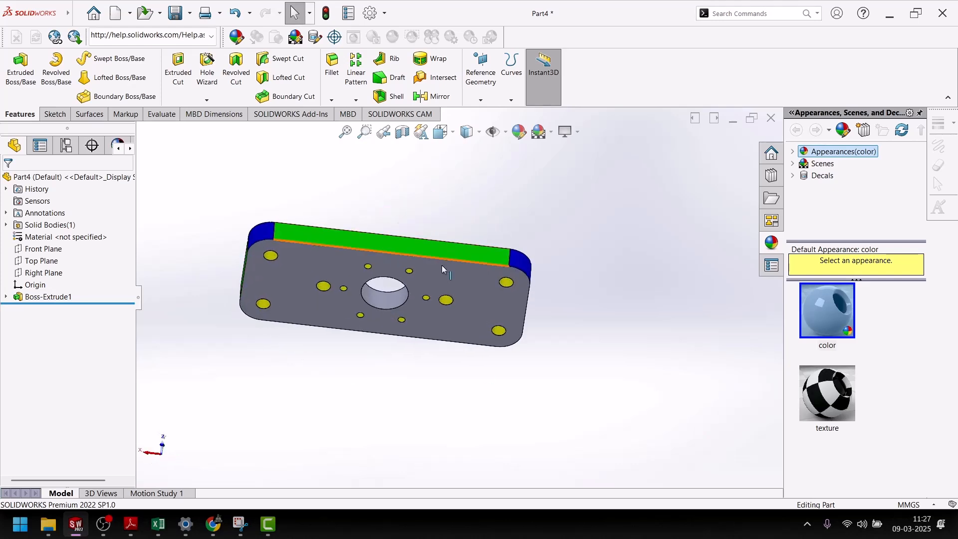
pyautogui.click(472, 305)
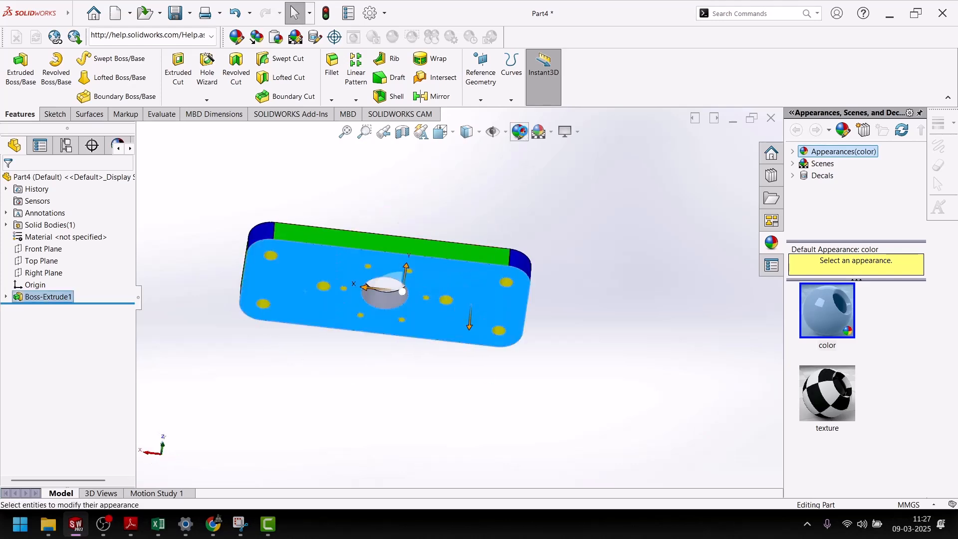
pyautogui.click(519, 131)
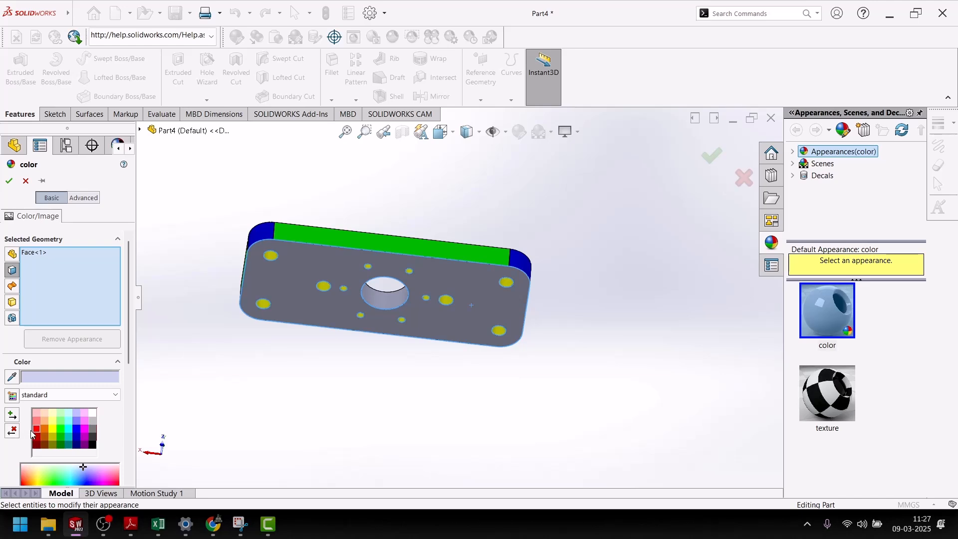
pyautogui.click(36, 429)
pyautogui.click(9, 181)
# Recheck the PDF drawing and colour the wall of the large central hole yellow.
pyautogui.moveTo(449, 390); pyautogui.dragTo(399, 524, button='middle')
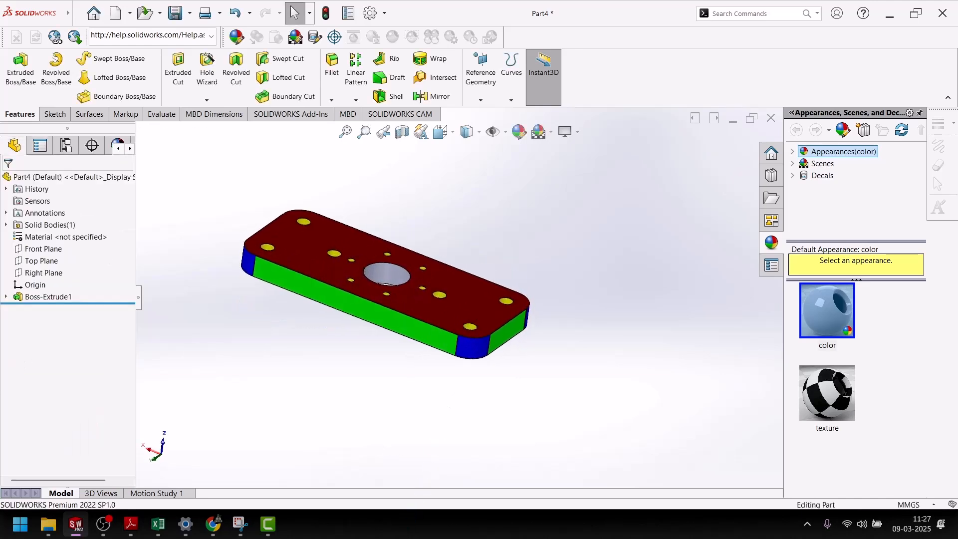
pyautogui.click(132, 526)
pyautogui.click(130, 526)
pyautogui.click(391, 271)
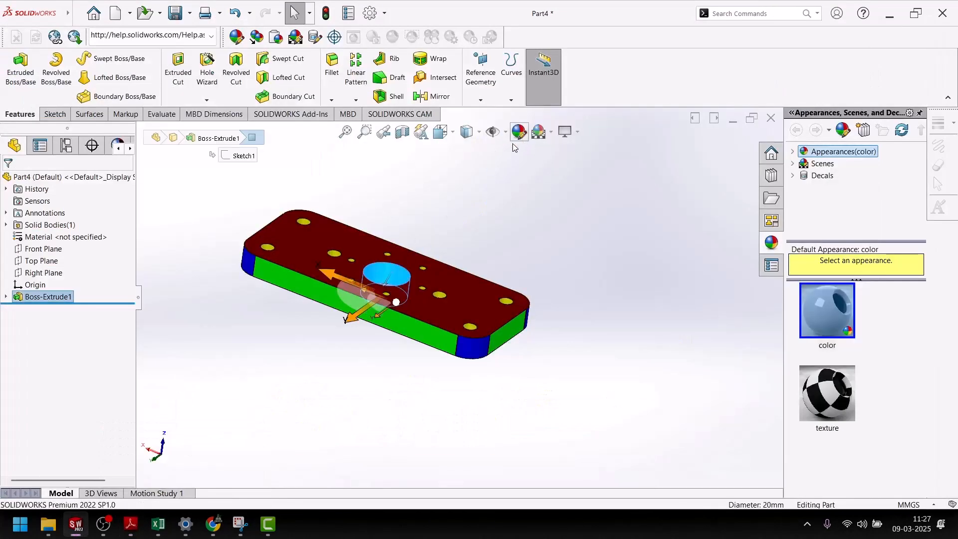
pyautogui.click(518, 132)
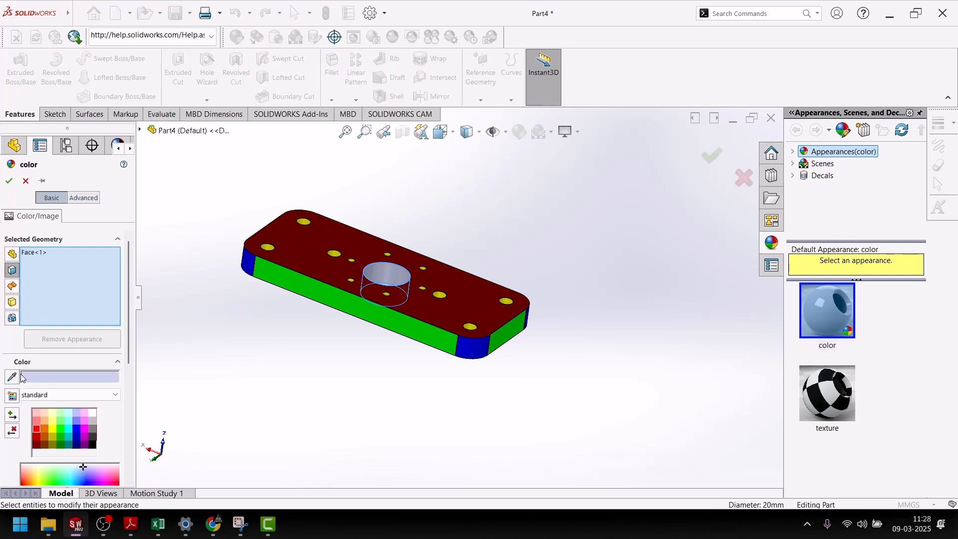
pyautogui.click(54, 428)
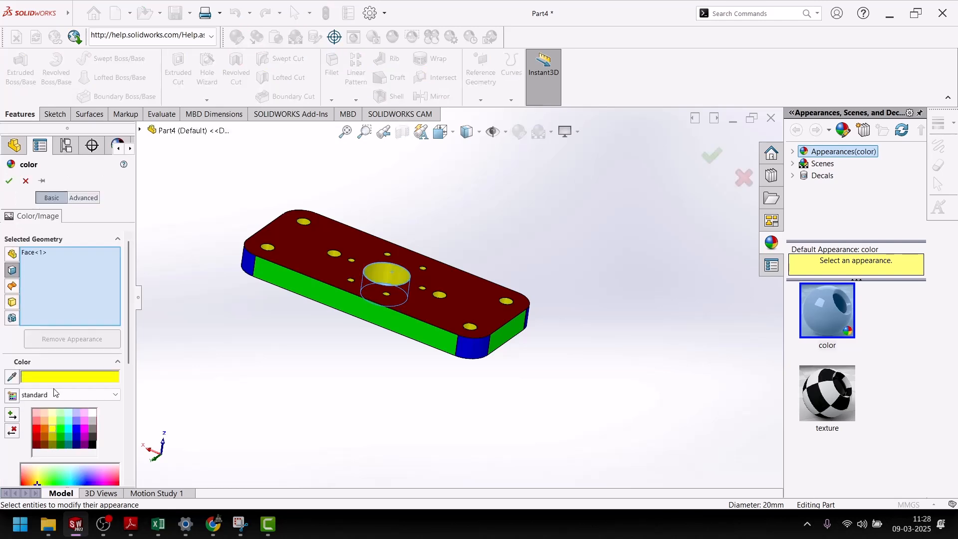
pyautogui.click(9, 180)
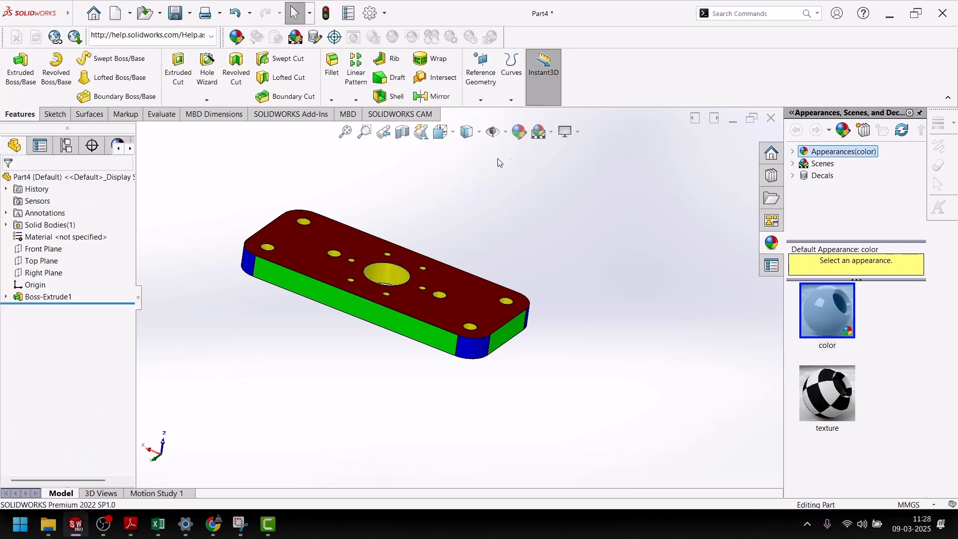
# Apply a plain white background scene and orient the model to the isometric view.
pyautogui.click(552, 131)
pyautogui.click(566, 161)
pyautogui.press('space')
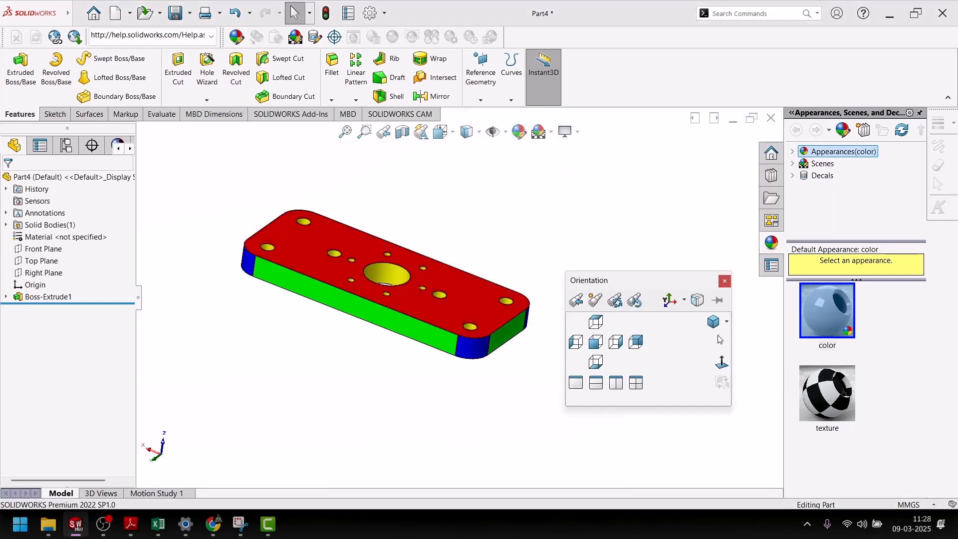
pyautogui.click(713, 321)
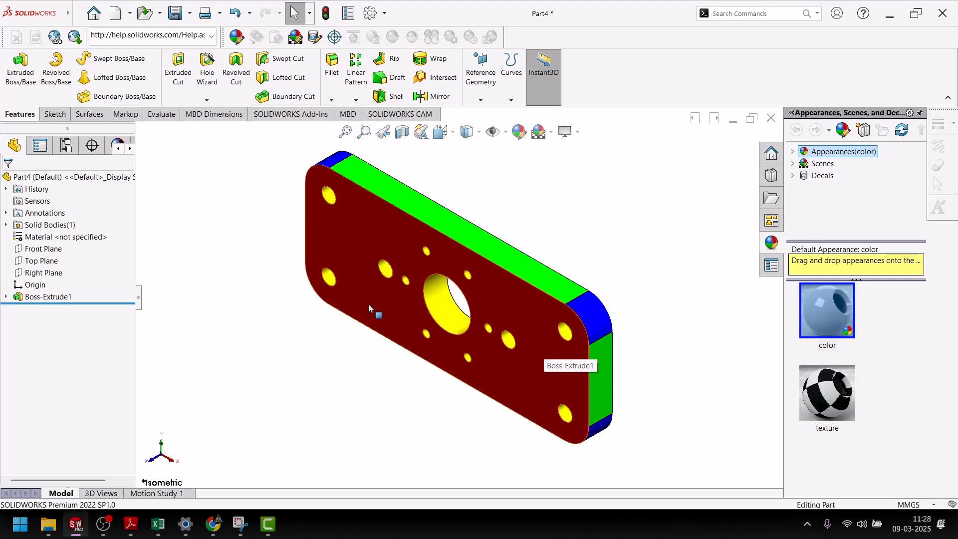